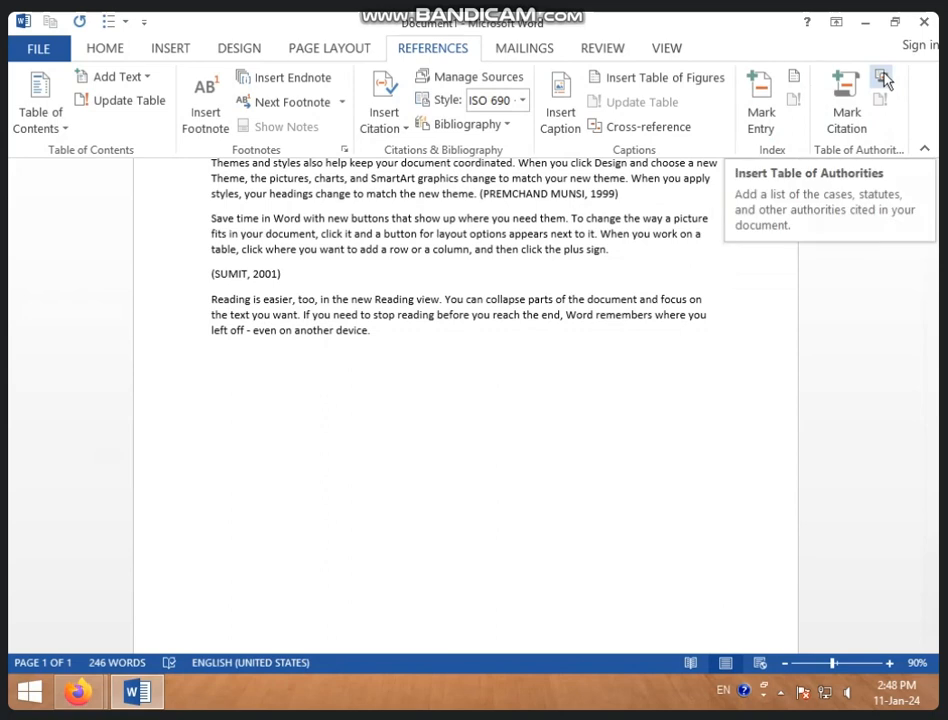
Insert a table of authorities covering all categories, with the format taken from the template, below the document text
click(884, 80)
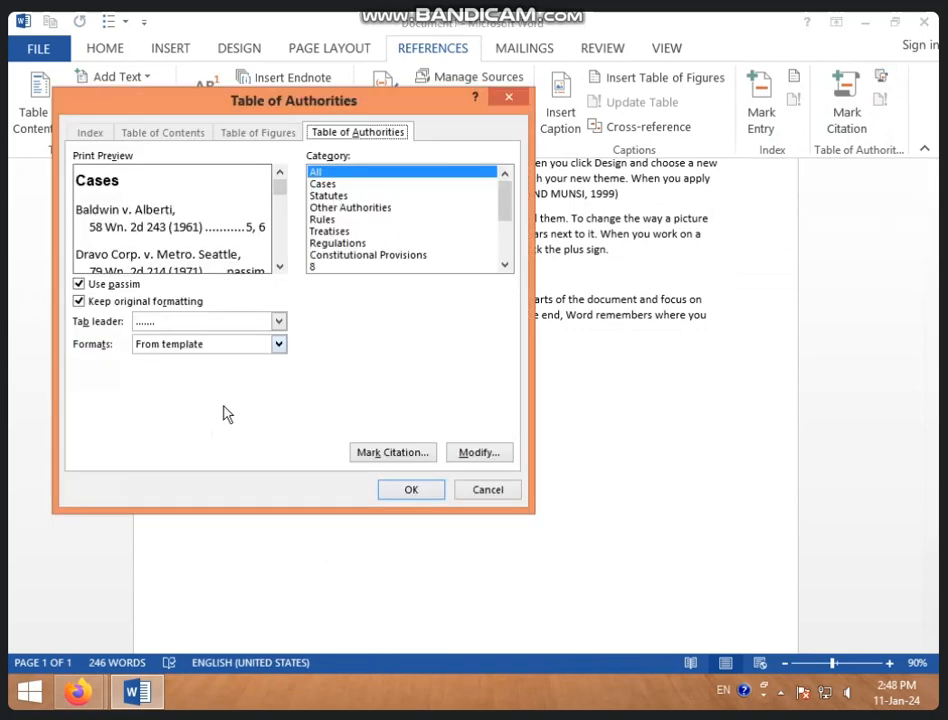
click(410, 489)
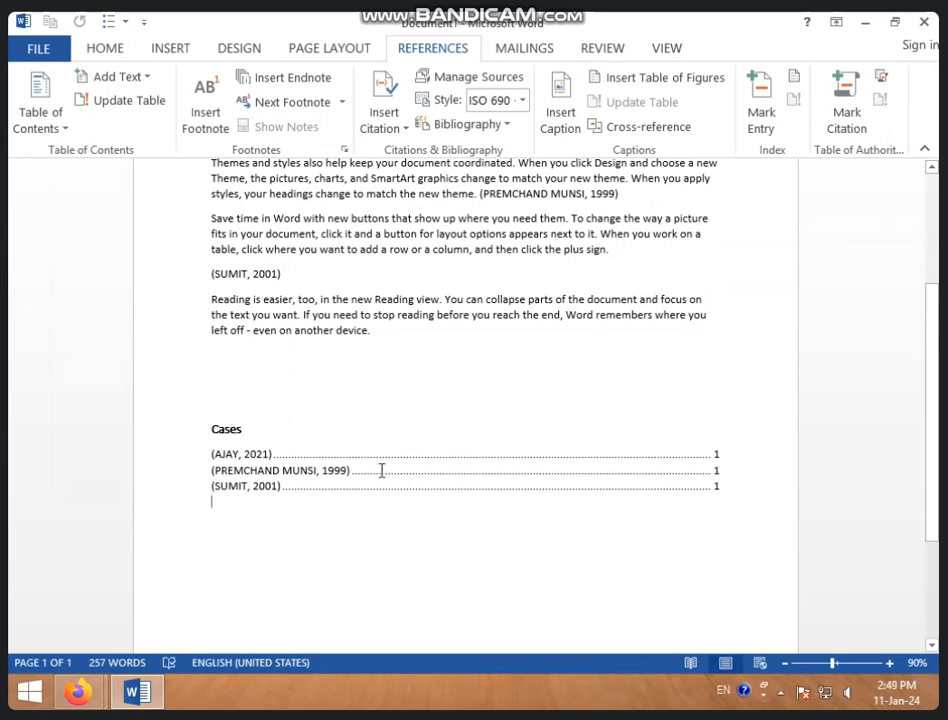
double_click(258, 454)
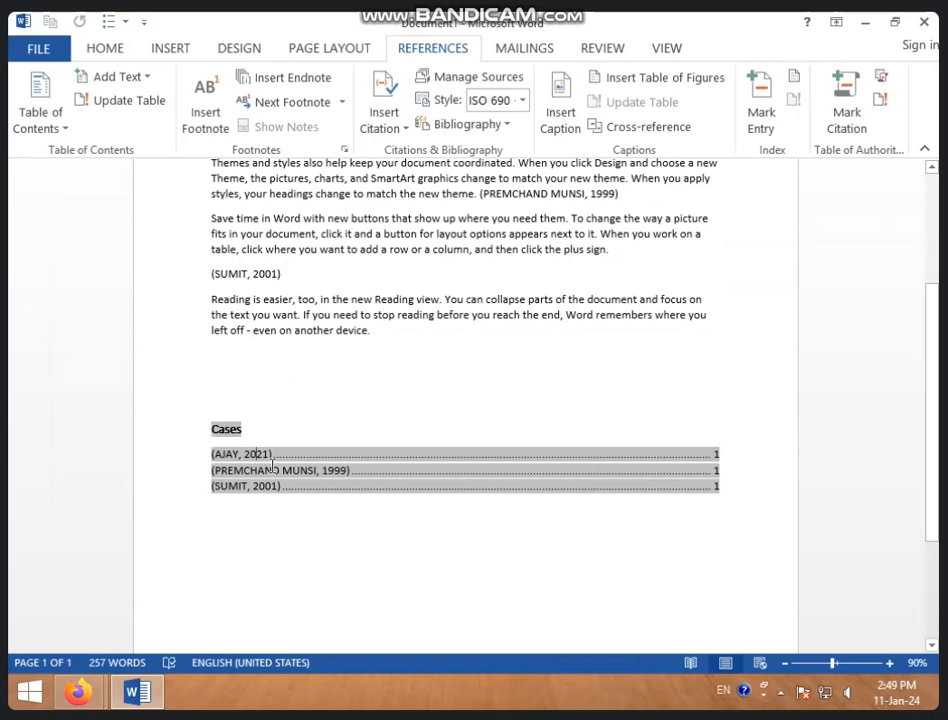
Delete the 2001 citation that stands on its own line above the last paragraph
scroll(354, 443, up, 2)
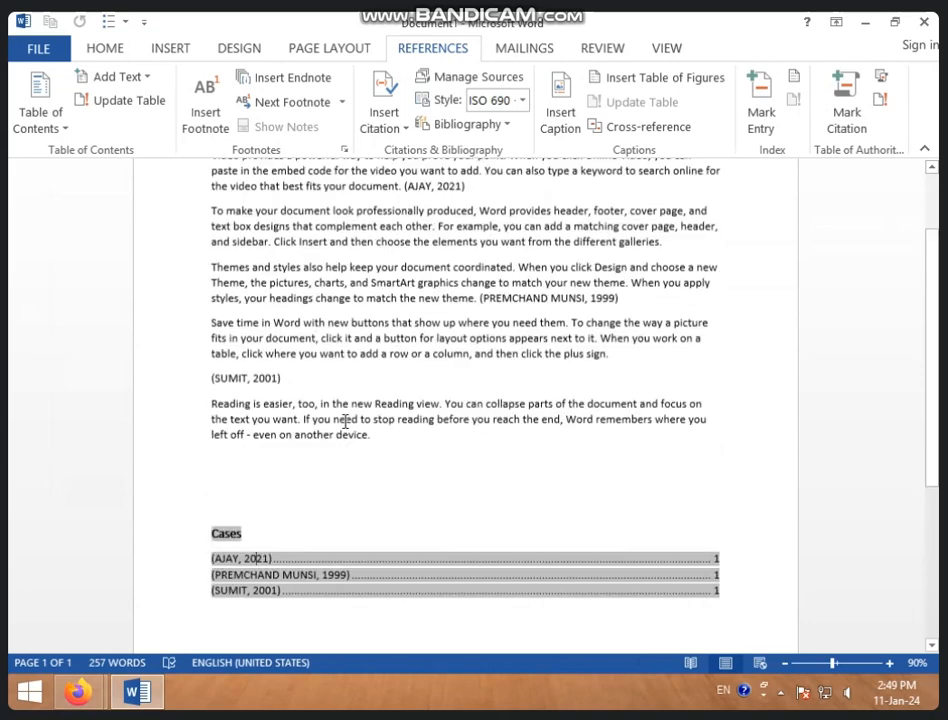
click(296, 391)
drag(296, 391, 176, 397)
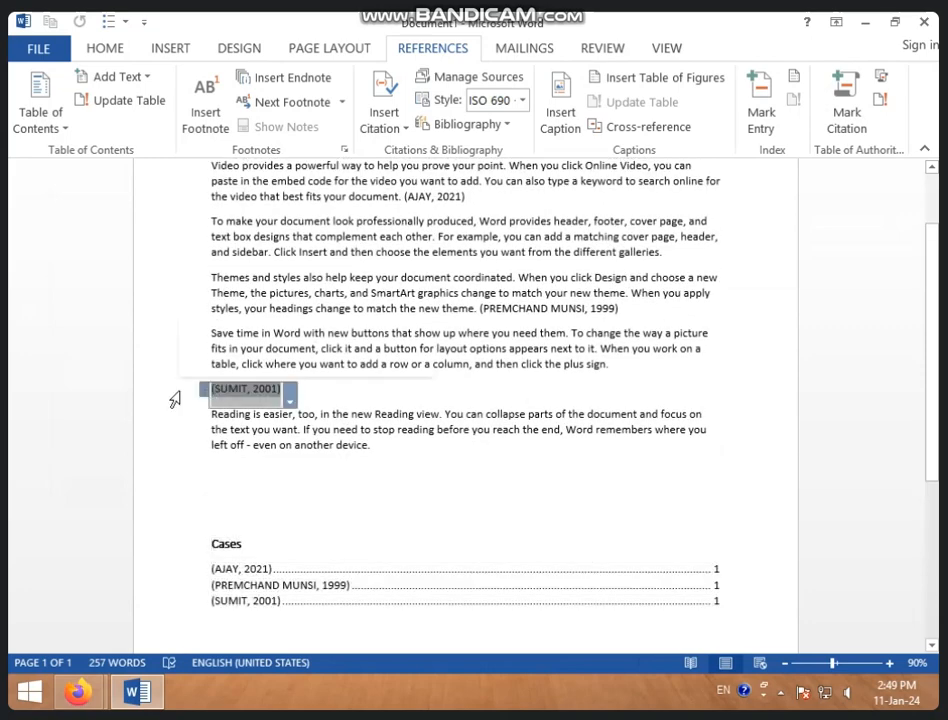
key(Delete)
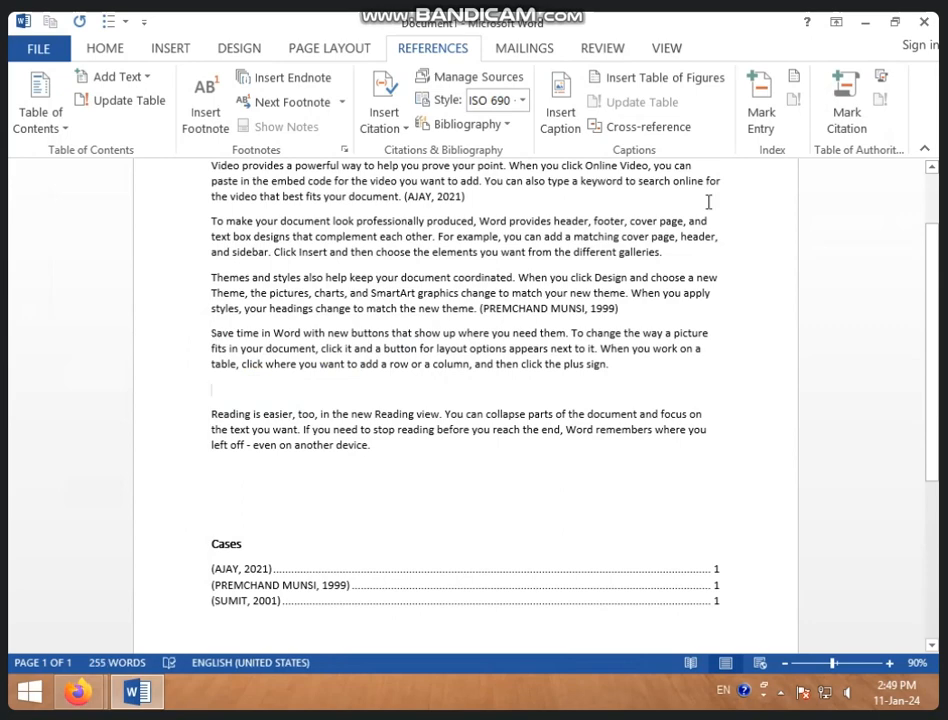
Try to refresh the table of authorities to reflect the deleted 2001 citation
click(337, 600)
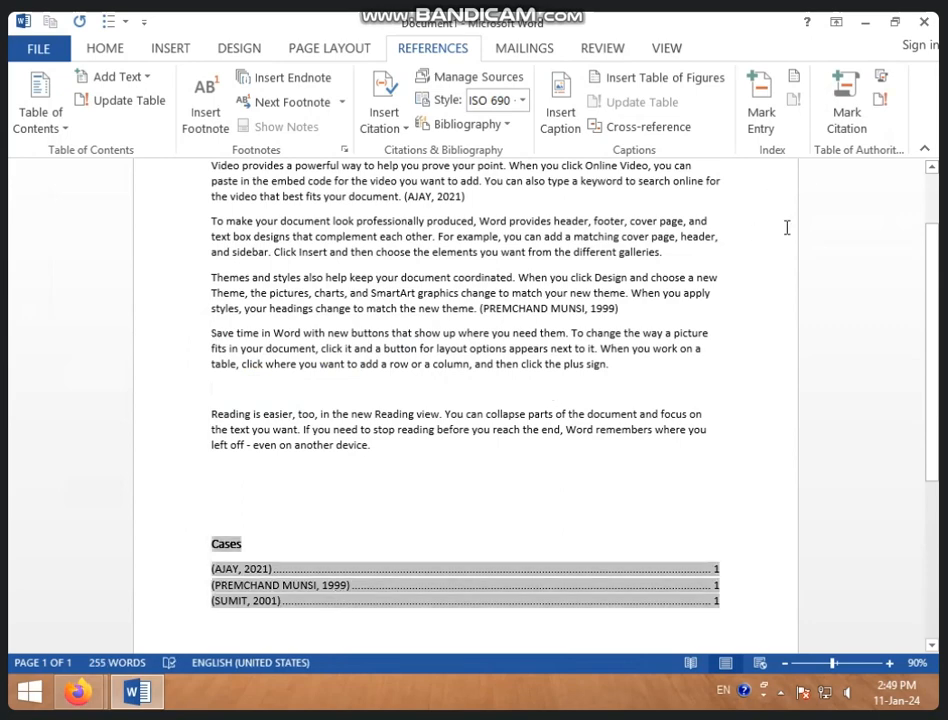
click(881, 100)
click(881, 100)
click(262, 388)
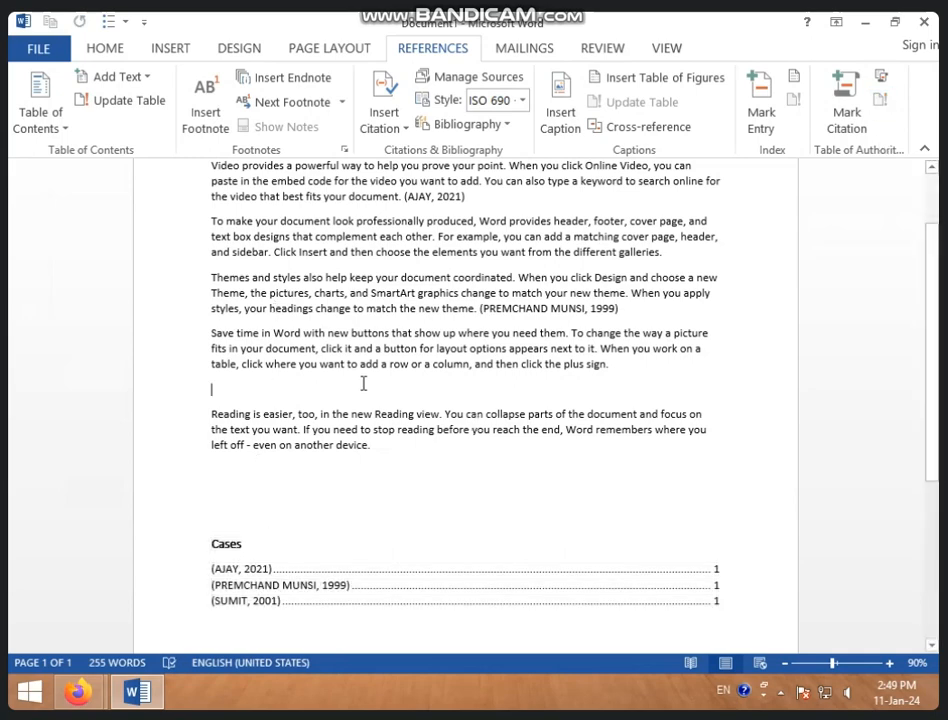
click(418, 572)
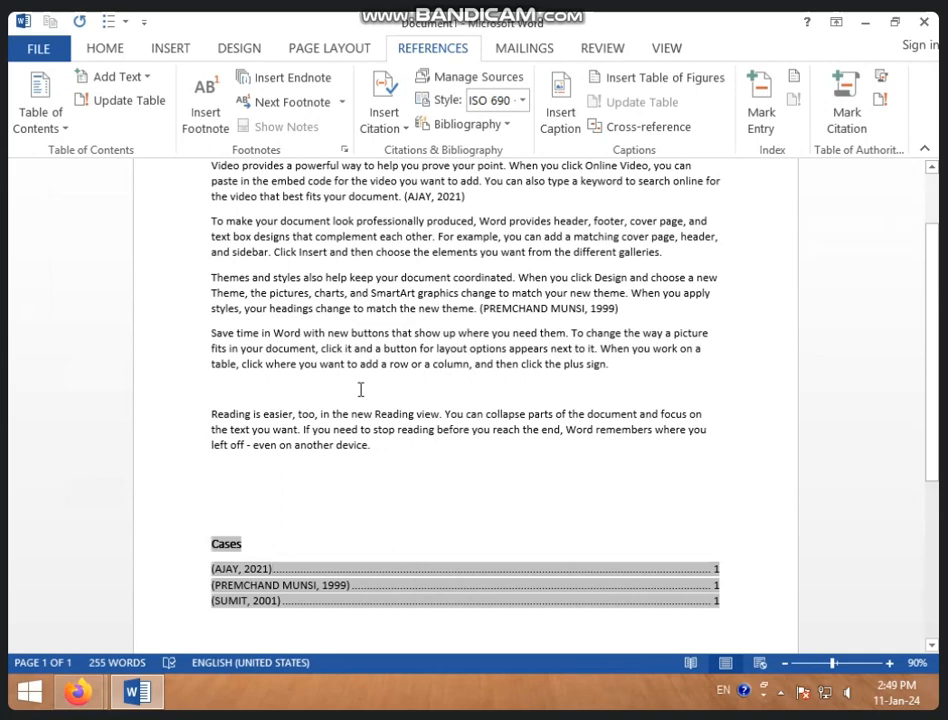
Insert a citation of the BUDI KAKI (1999) source on the empty line above the last paragraph
scroll(360, 386, up, 2)
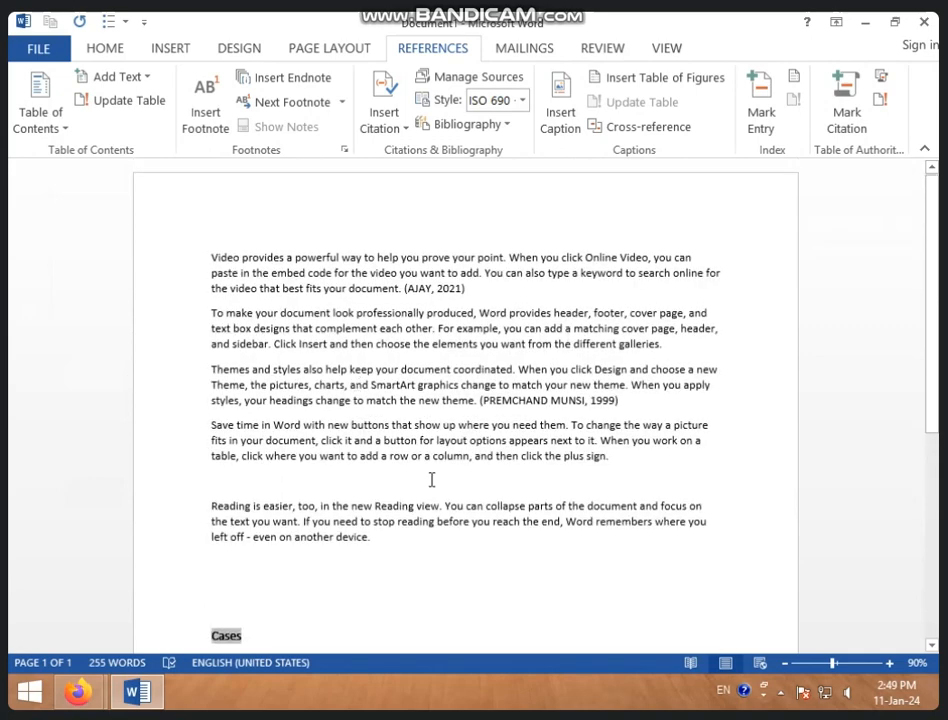
click(432, 480)
click(392, 128)
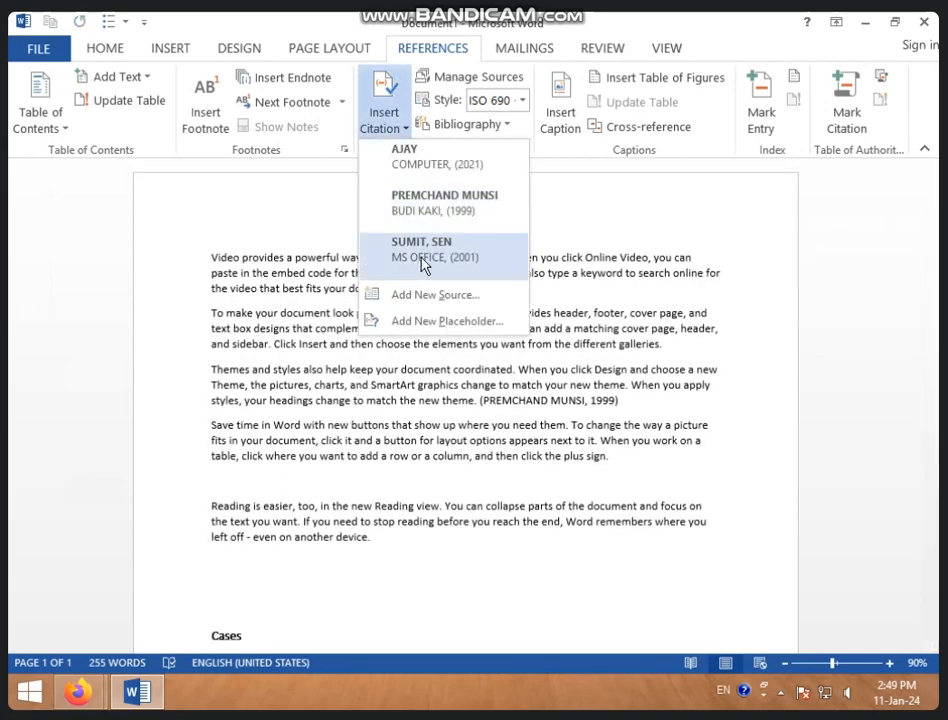
click(430, 210)
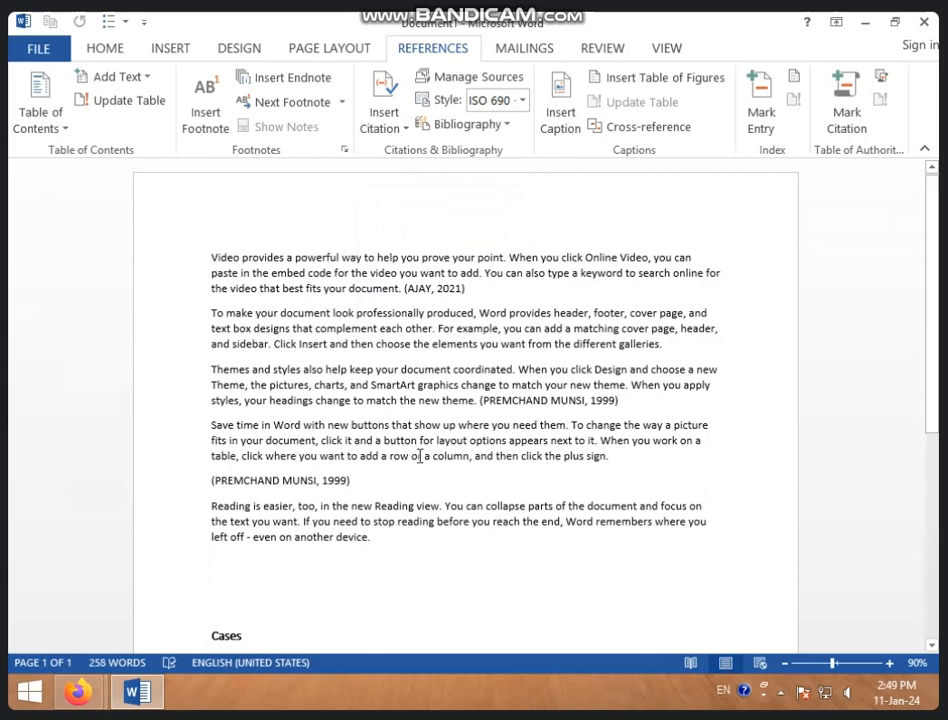
Mark the newly inserted 1999 citation for the table of authorities, and update the table
scroll(420, 456, down, 3)
click(322, 567)
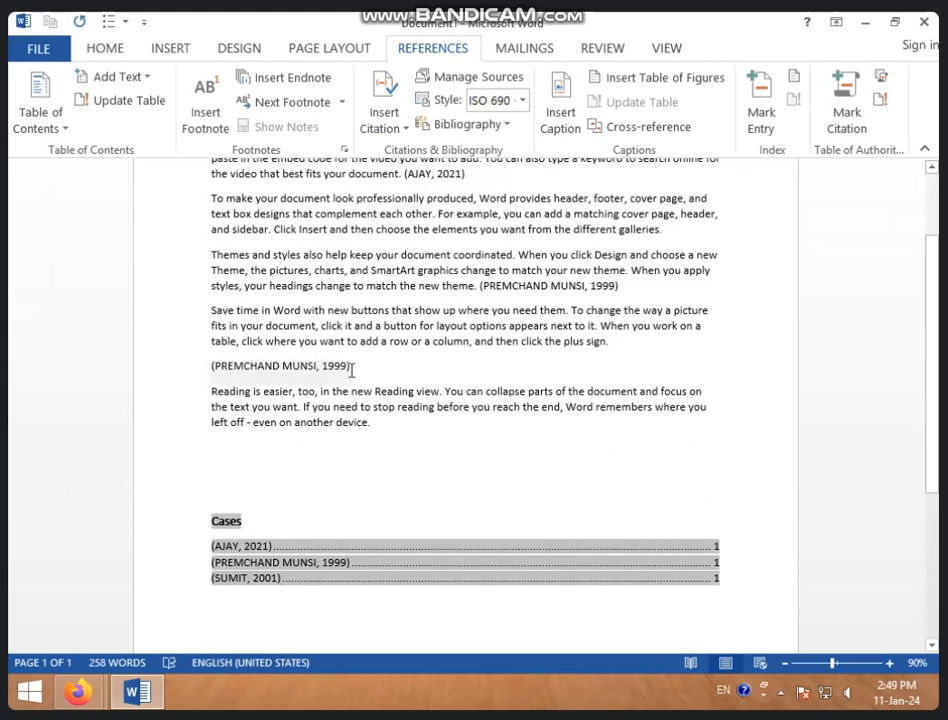
drag(352, 370, 212, 370)
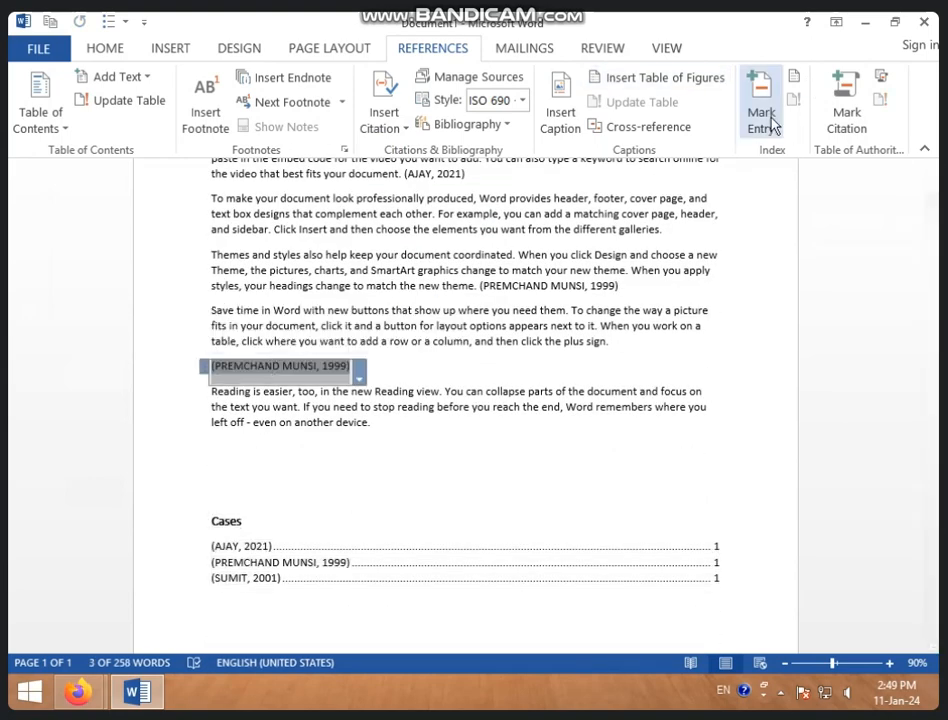
click(845, 115)
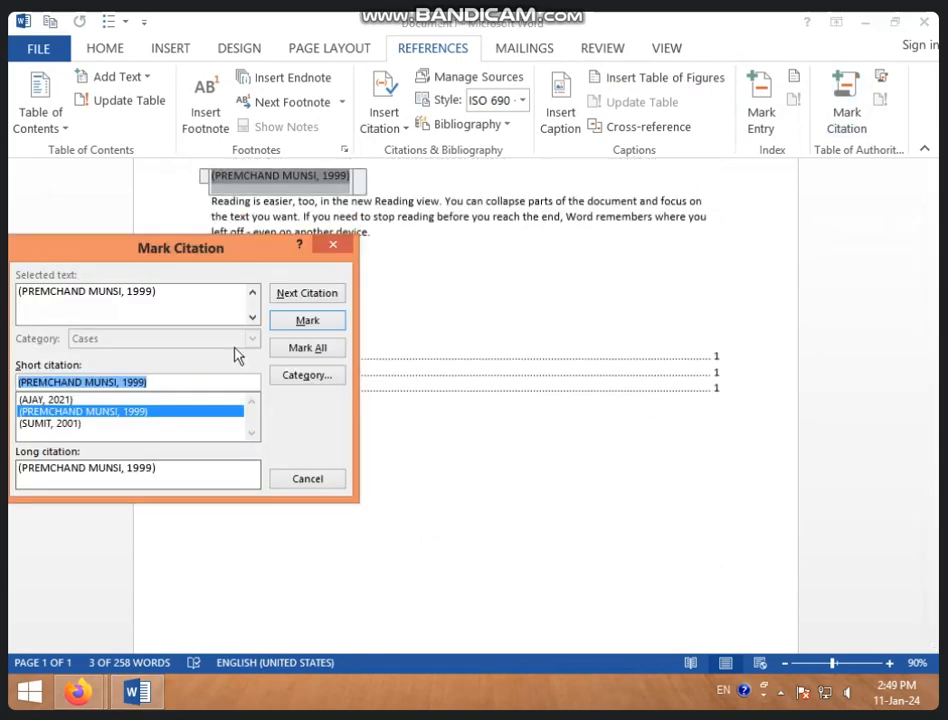
click(325, 322)
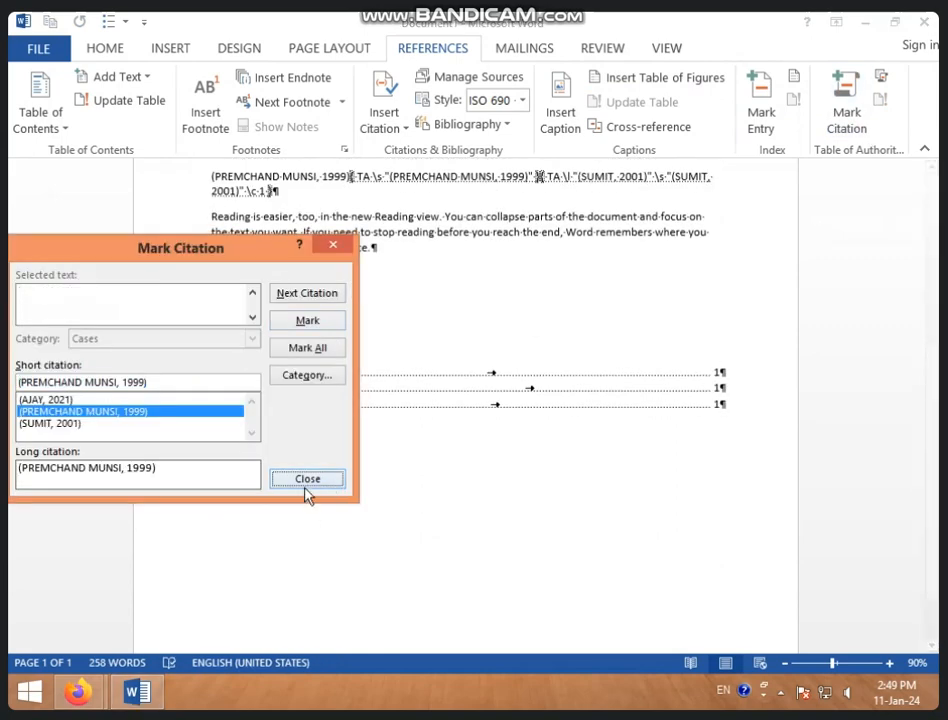
click(307, 481)
click(383, 385)
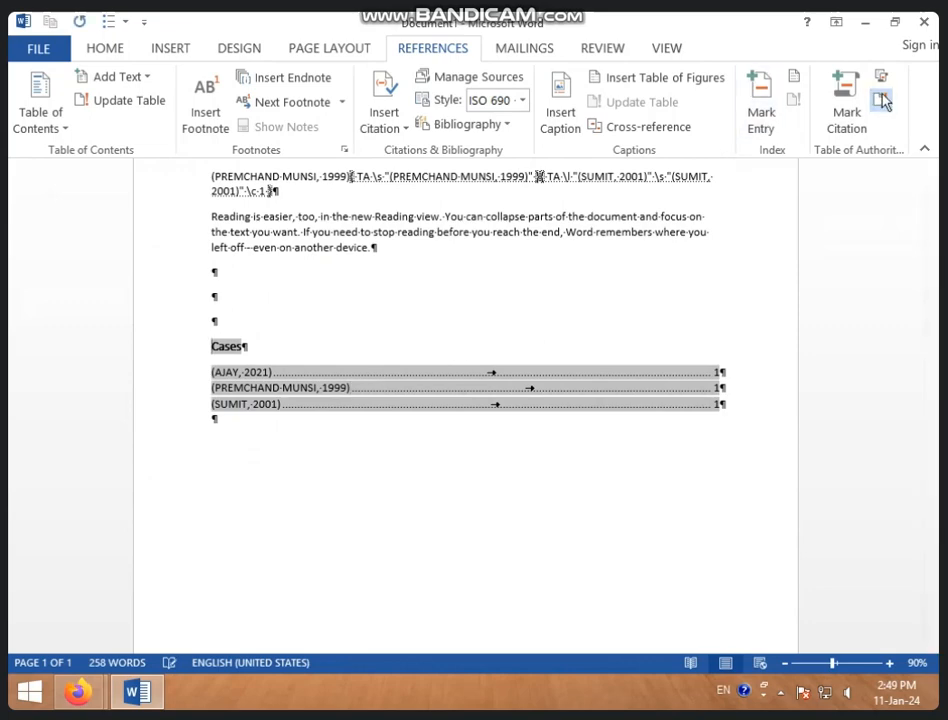
Copy the lowercase "computer (2023)" source and the "MS WORD (2000)" source next to "veergati (2000)" from the master list to the document's current list
scroll(597, 264, up, 3)
click(373, 331)
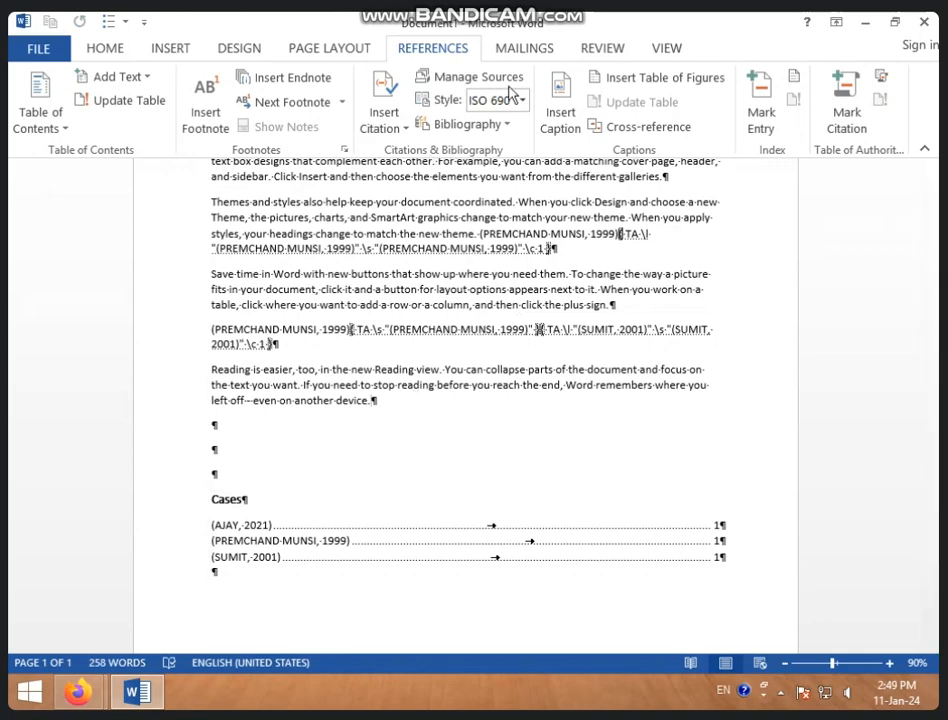
click(470, 77)
click(228, 241)
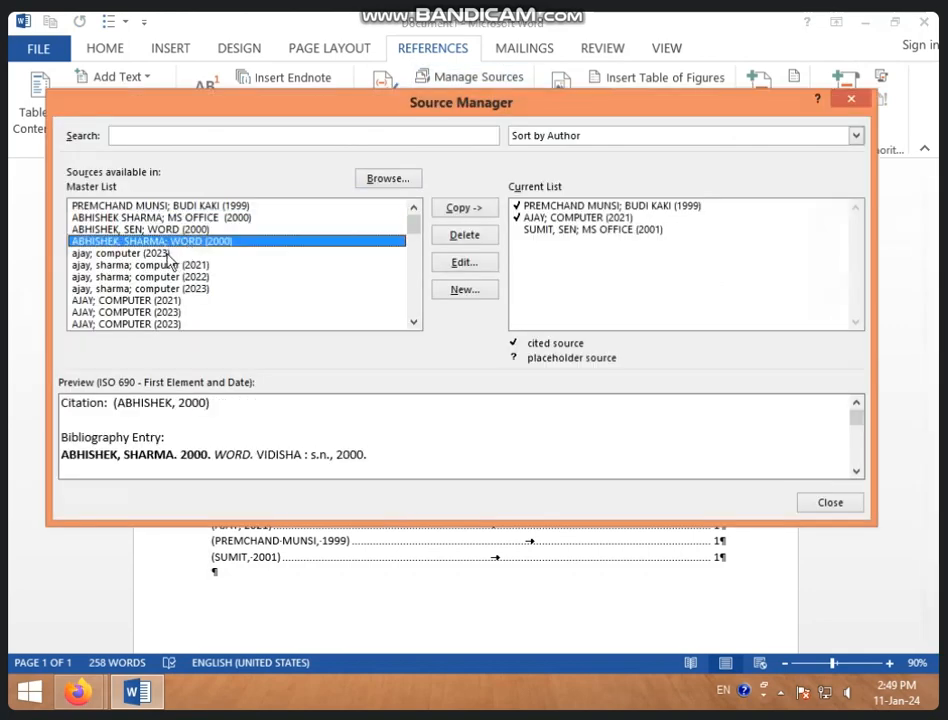
click(295, 253)
click(472, 209)
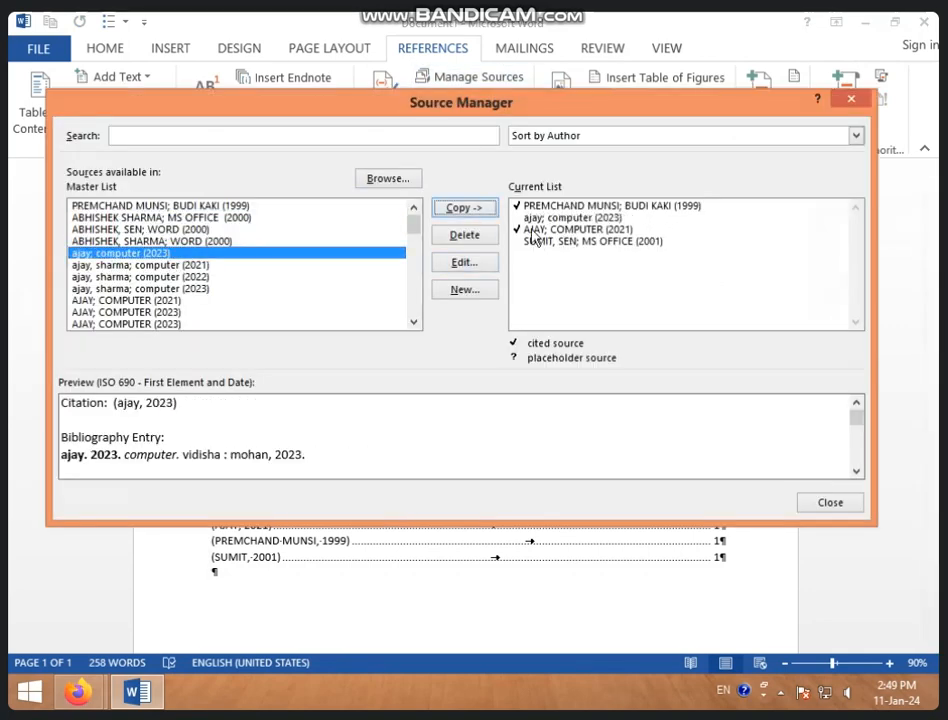
scroll(115, 300, down, 12)
click(97, 301)
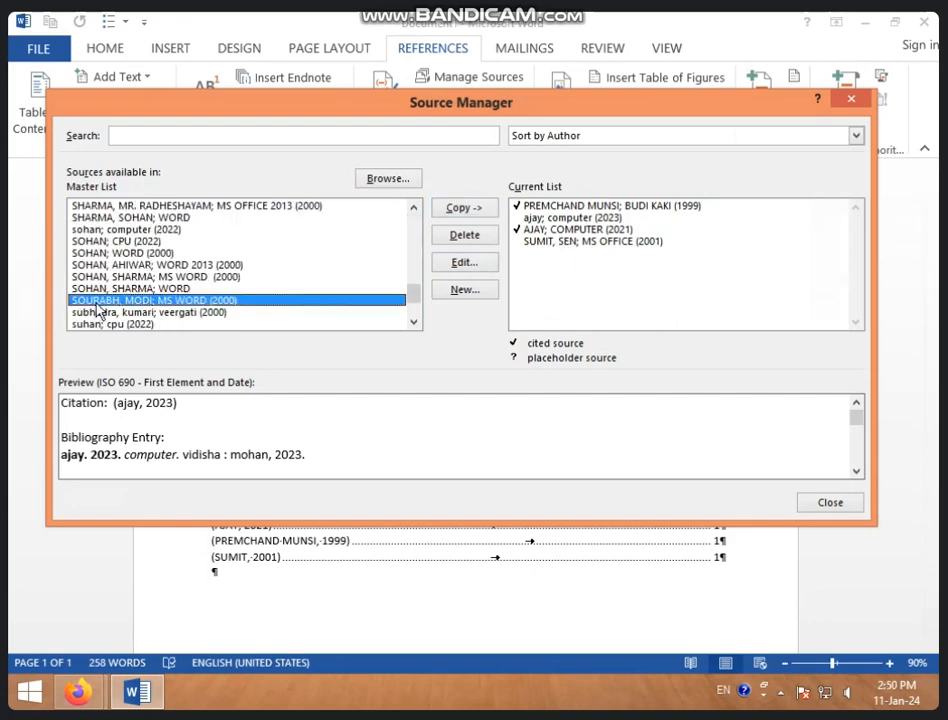
click(455, 208)
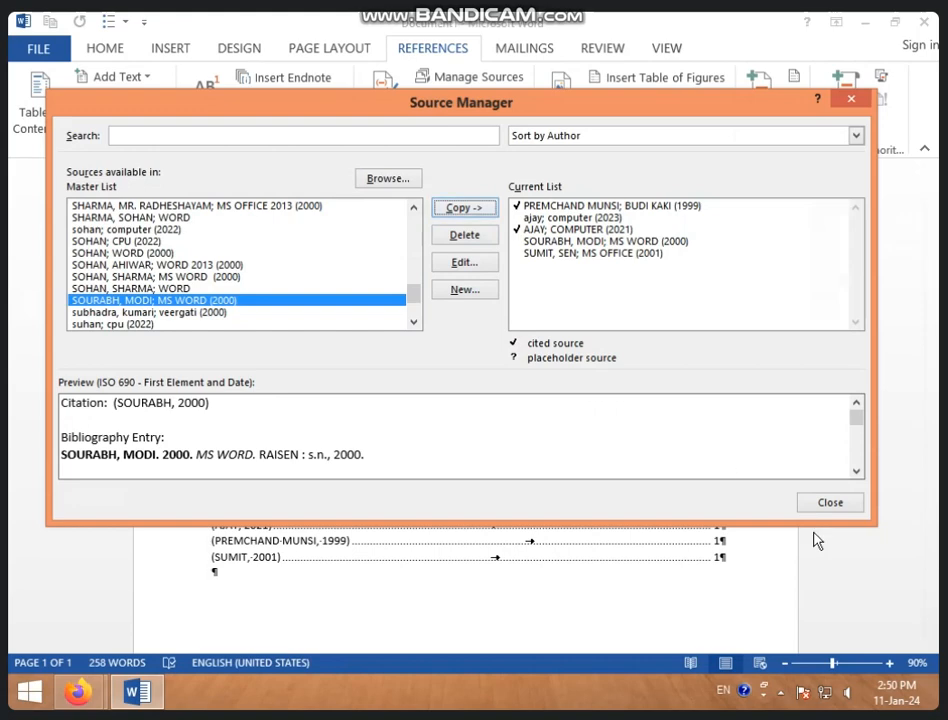
click(830, 502)
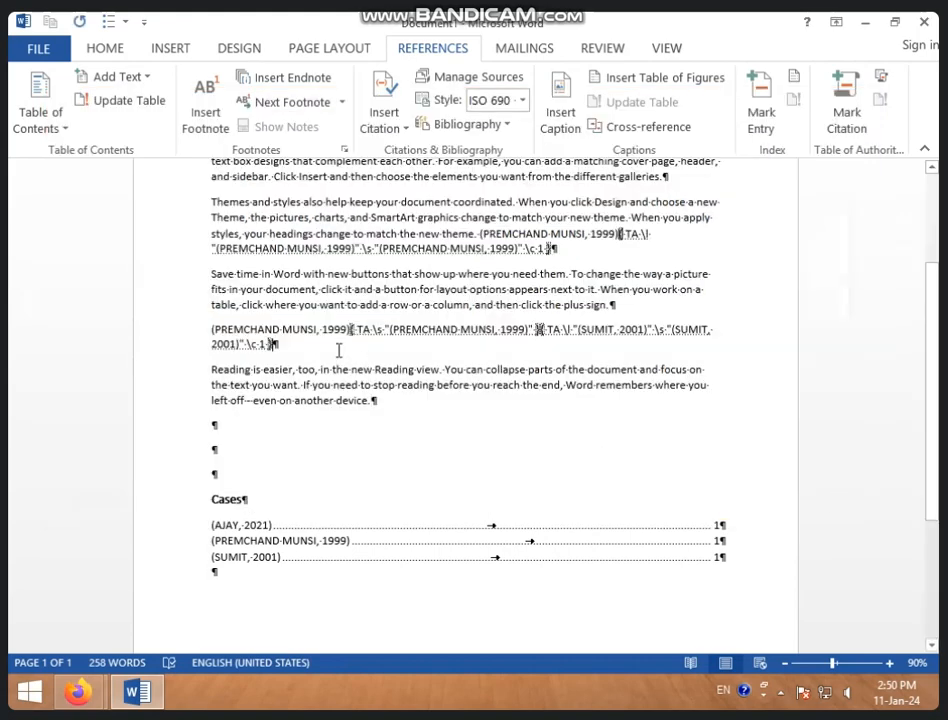
Insert a citation of the MS WORD (2000) source at the end of the 1999 citation line above the last paragraph
click(383, 115)
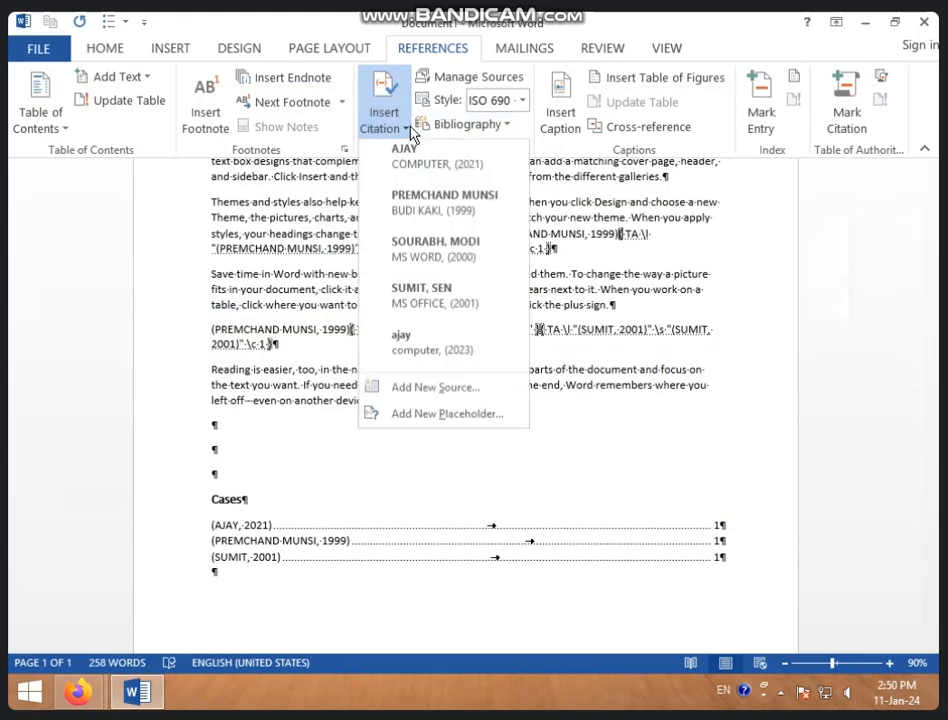
click(428, 255)
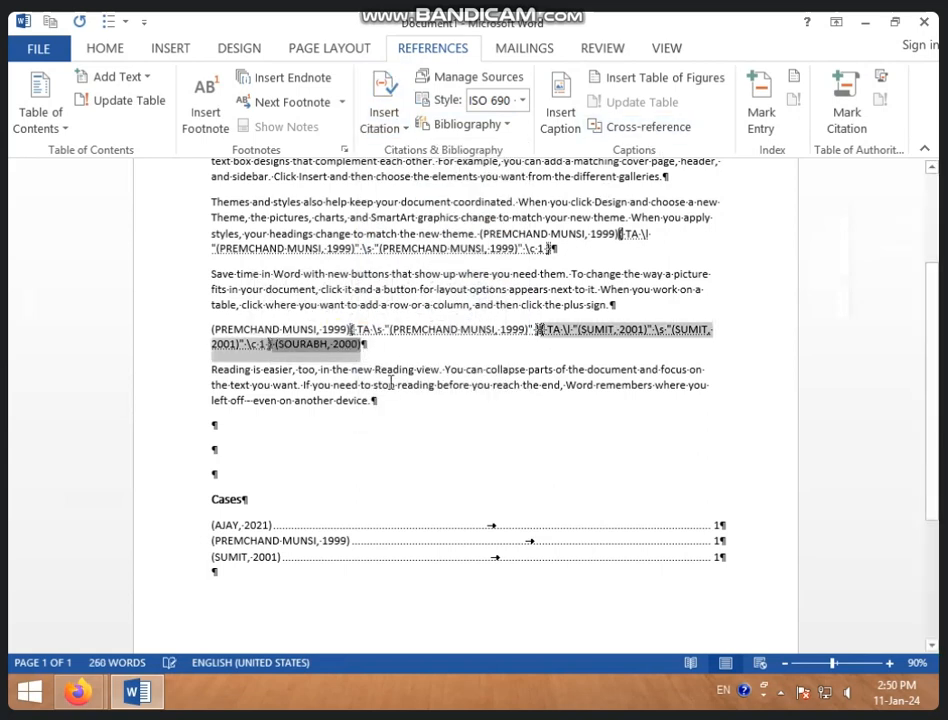
click(325, 331)
click(293, 351)
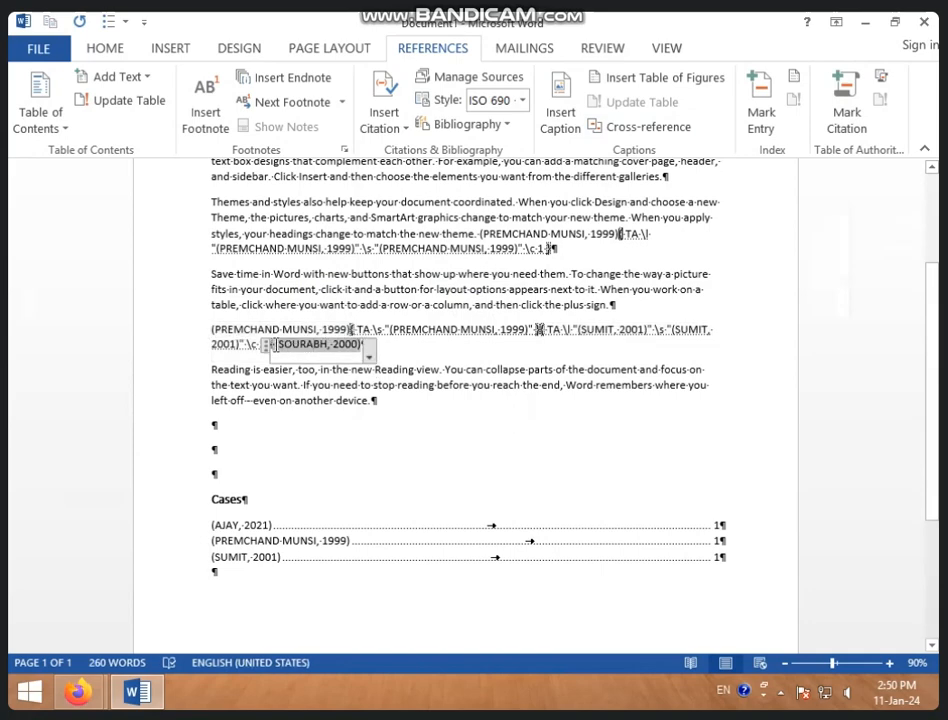
Mark the new 2000 citation in the Cases category, and update the table of authorities
drag(276, 345, 367, 346)
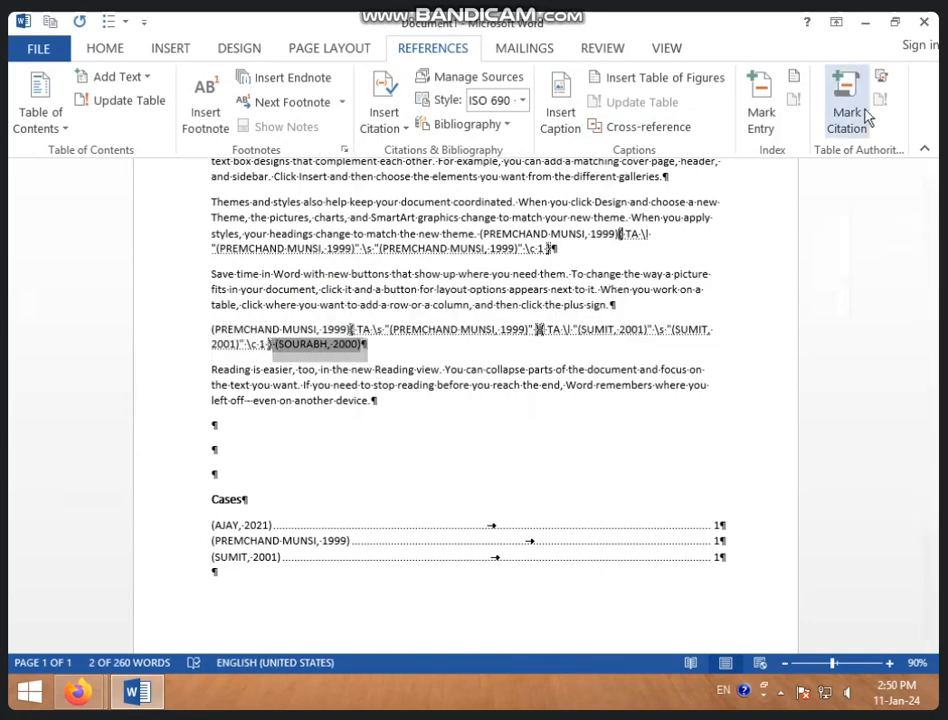
click(866, 115)
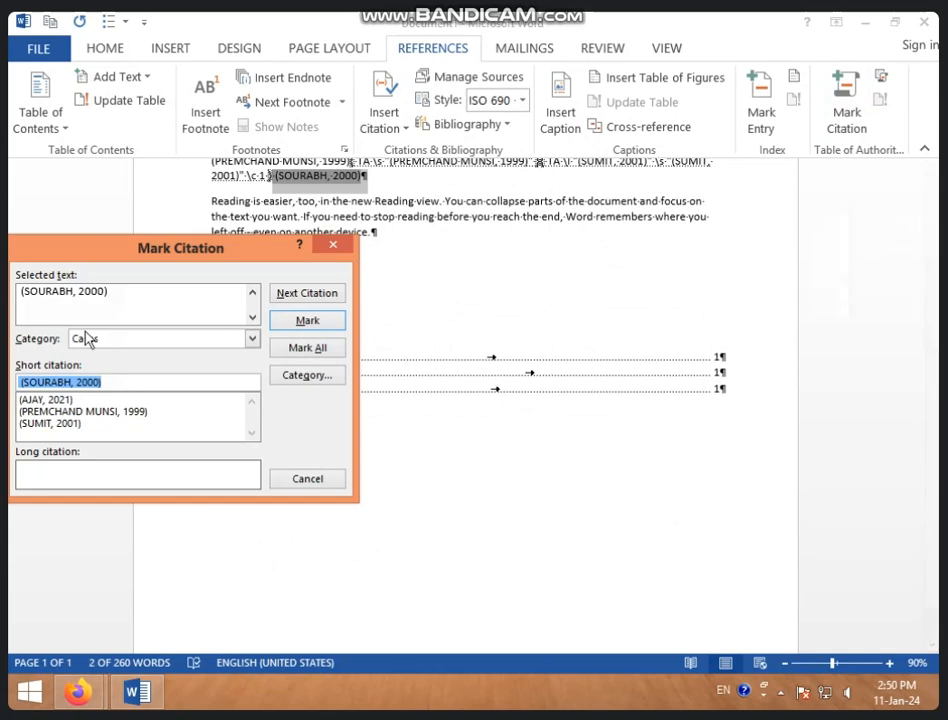
click(303, 324)
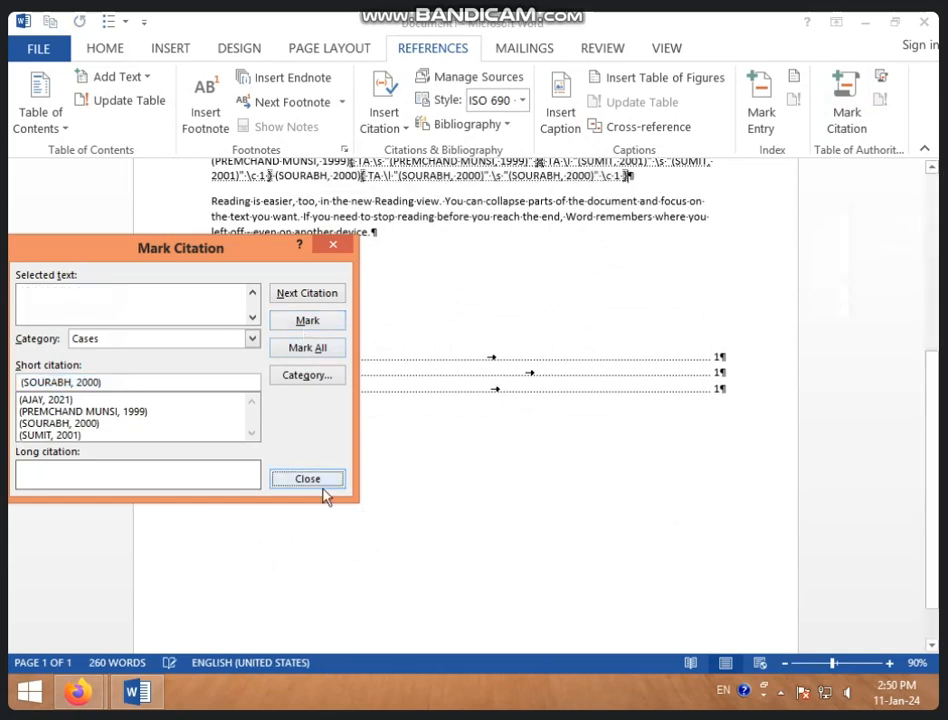
click(306, 478)
click(301, 372)
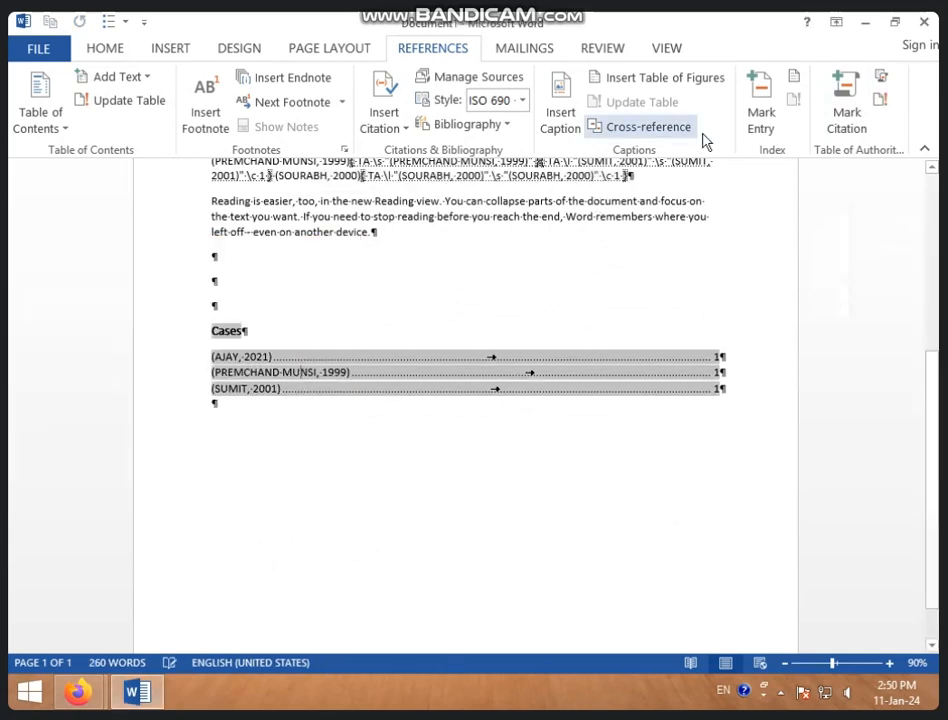
click(880, 98)
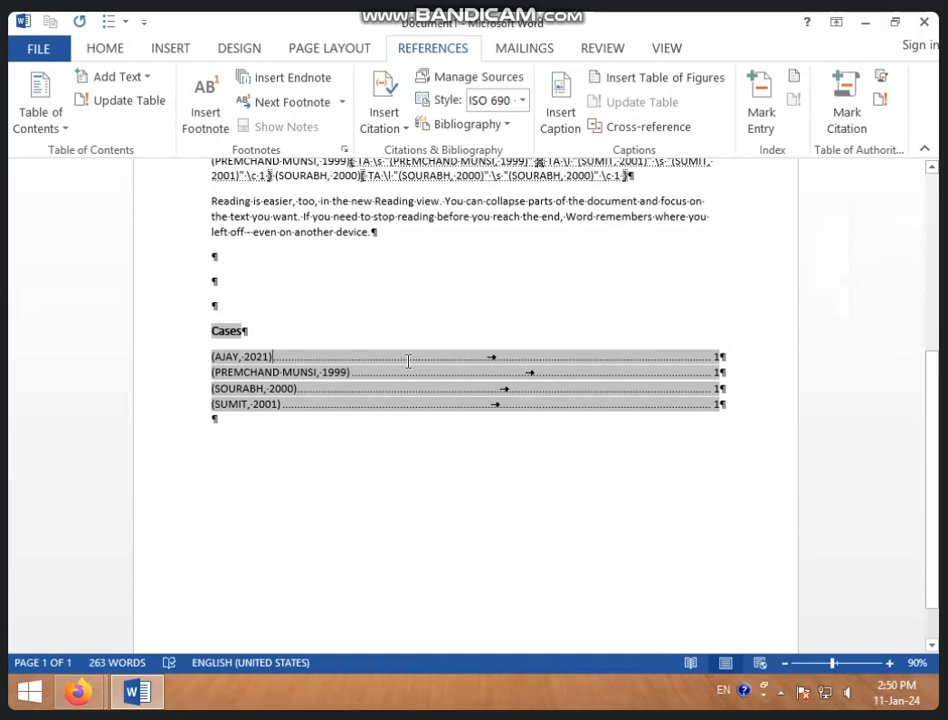
Append "BJHGHJKHJKHJKHKJHJHJKHJKHH" to the first entry of the table of authorities, and hide the formatting marks
text(BJHGH)
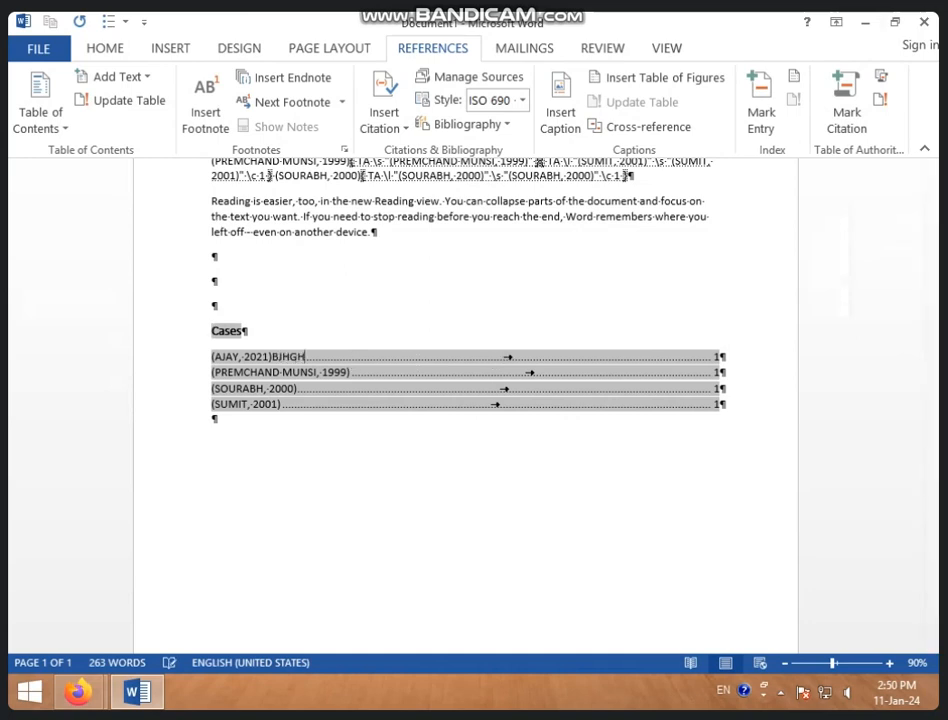
text(JKHJKHJKHKJHJHJKHJKHH)
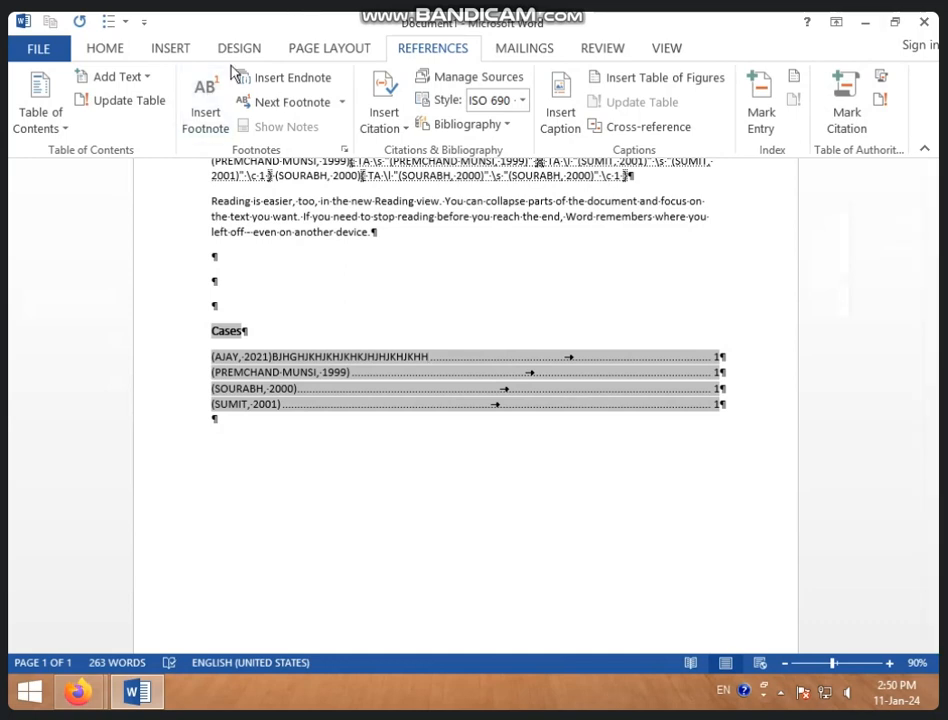
click(100, 48)
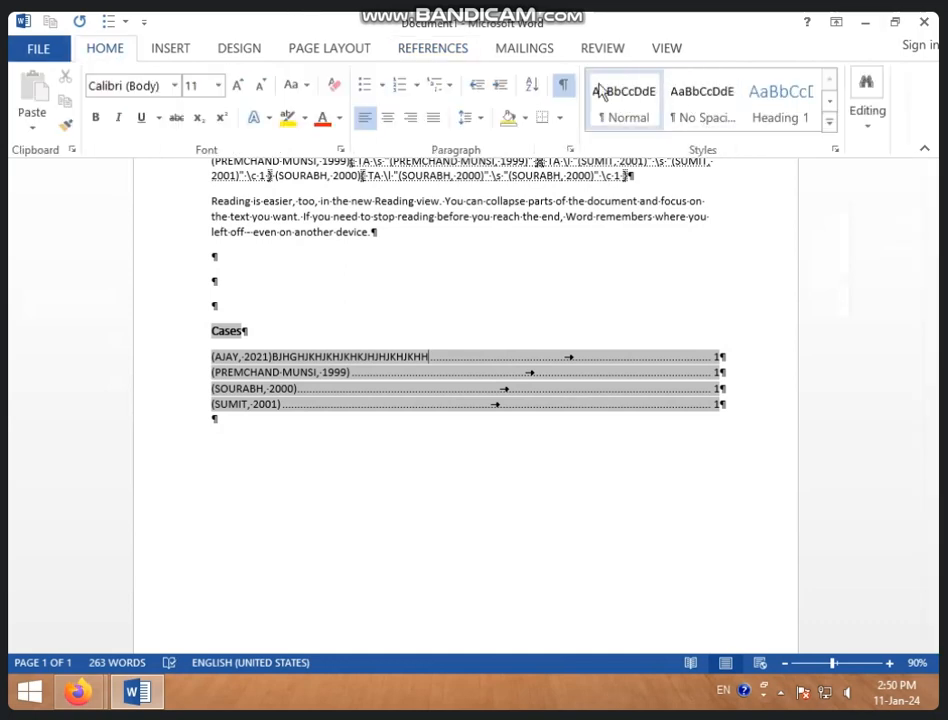
click(564, 84)
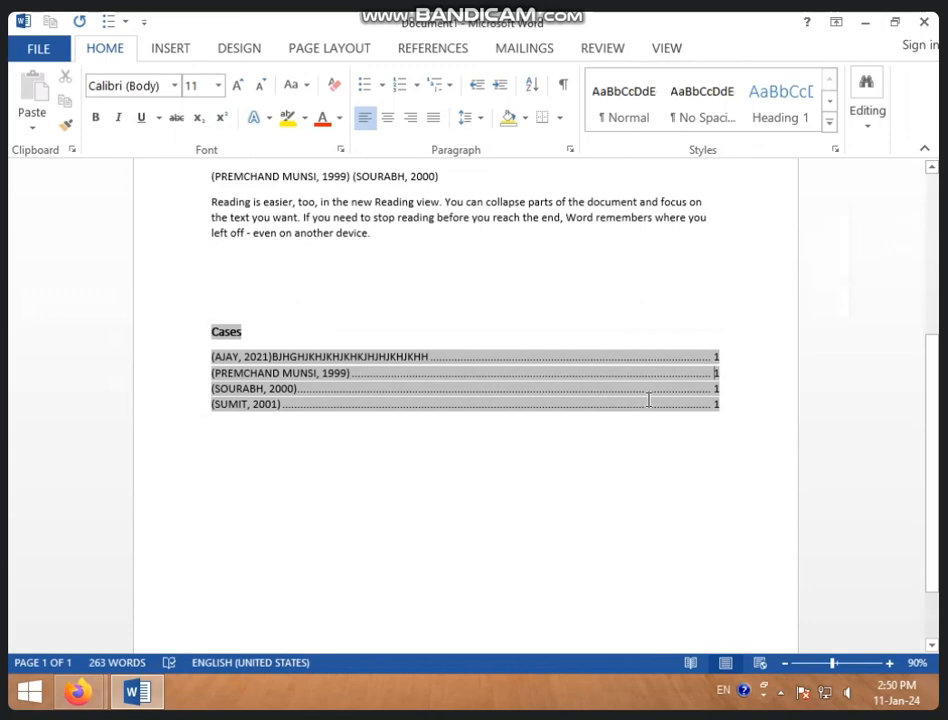
Insert about 25 blank lines after the paragraph beginning "Themes and styles", pushing the following text and the table of authorities onto page 2
scroll(626, 309, up, 5)
click(669, 325)
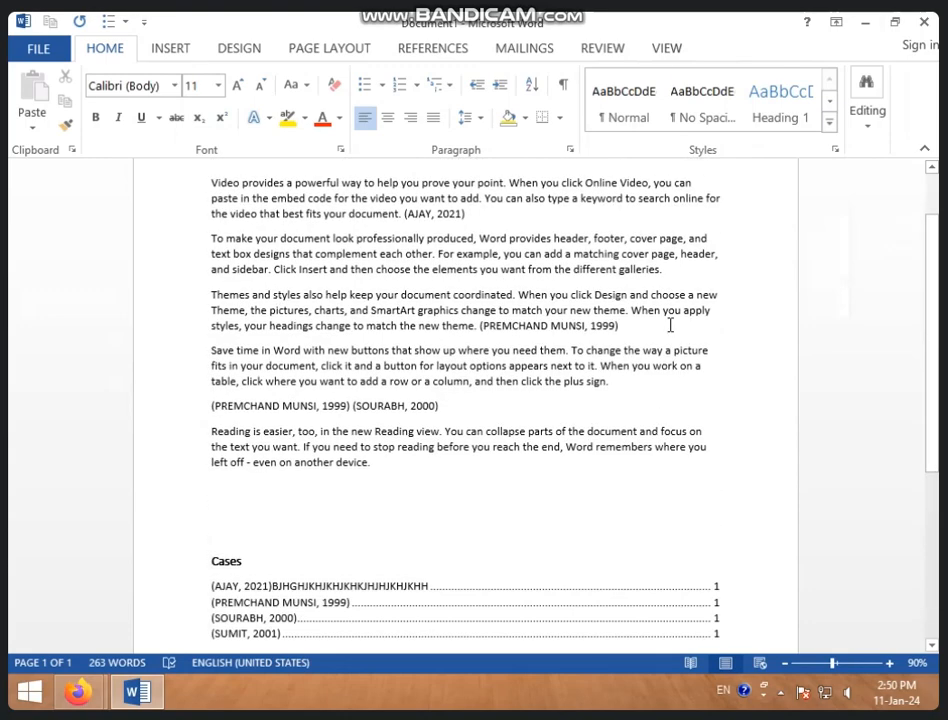
key(Return)
key(Return)
key(Return)
key(Return)
key(Return)
key(Return)
key(Return)
key(Return)
key(Return)
key(Return)
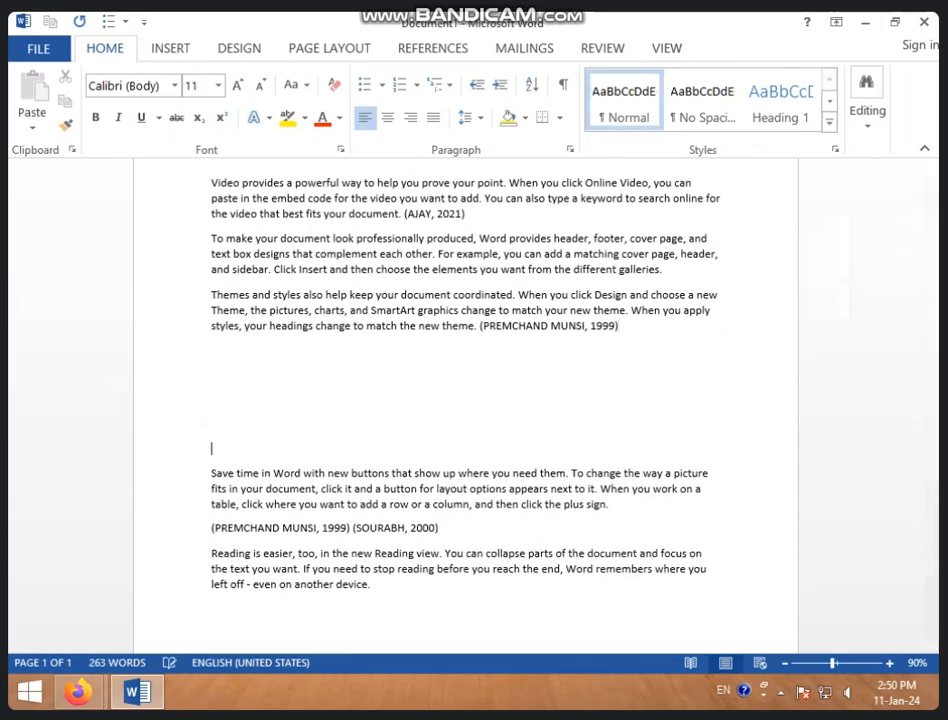
key(Return)
key(Return)
key(Return)
key(Return)
key(Return)
key(Return)
key(Return)
key(Return)
key(Return)
key(Return)
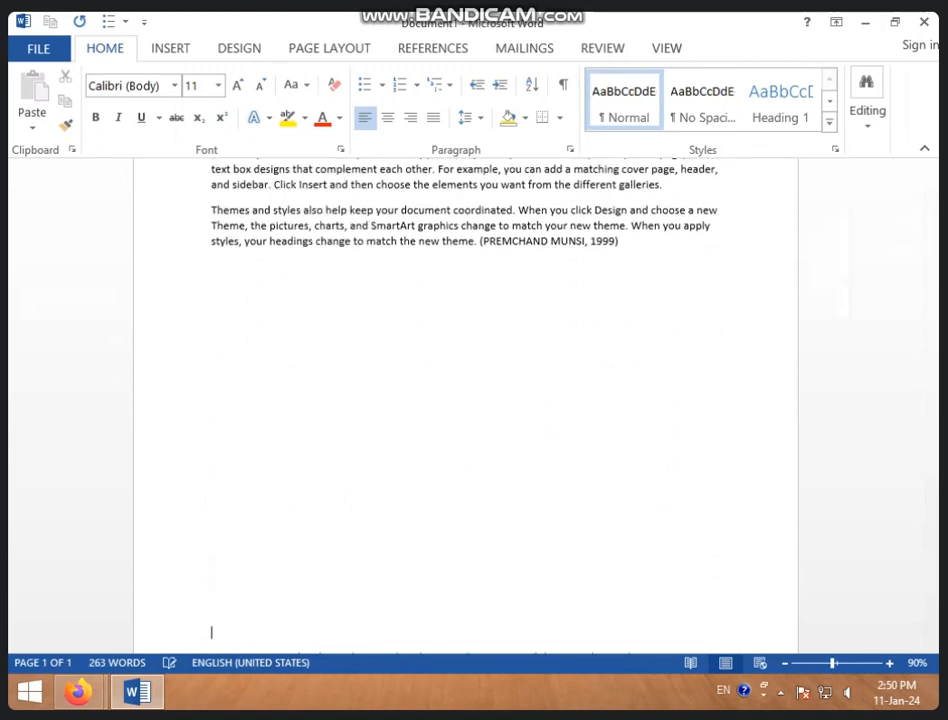
key(Return)
key(Return)
key(Return)
key(Return)
key(Return)
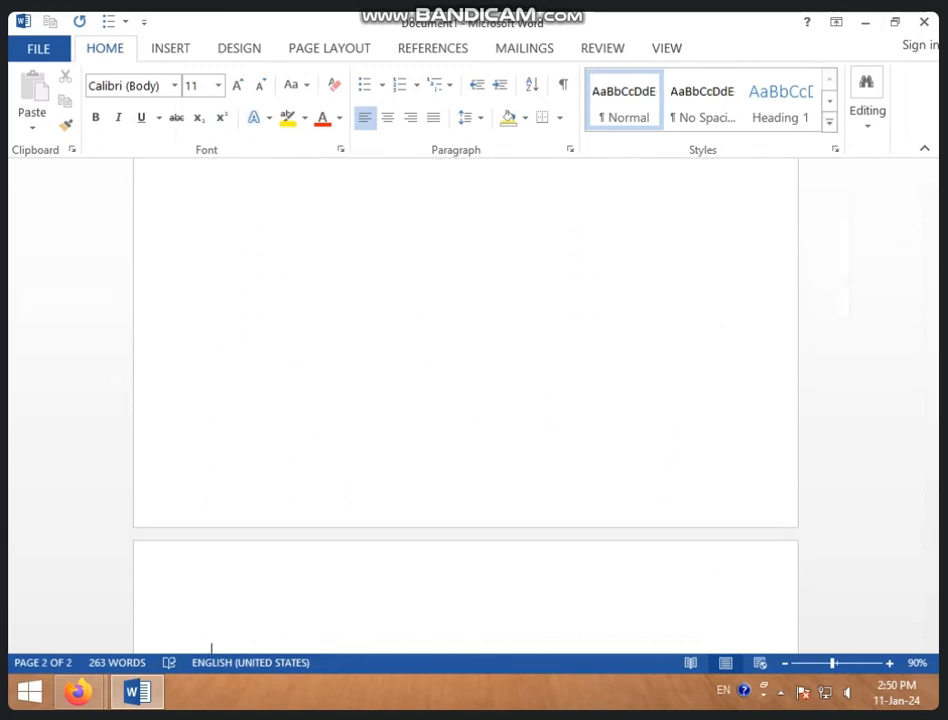
Update the table of authorities on page 2, and deselect it
scroll(480, 457, down, 8)
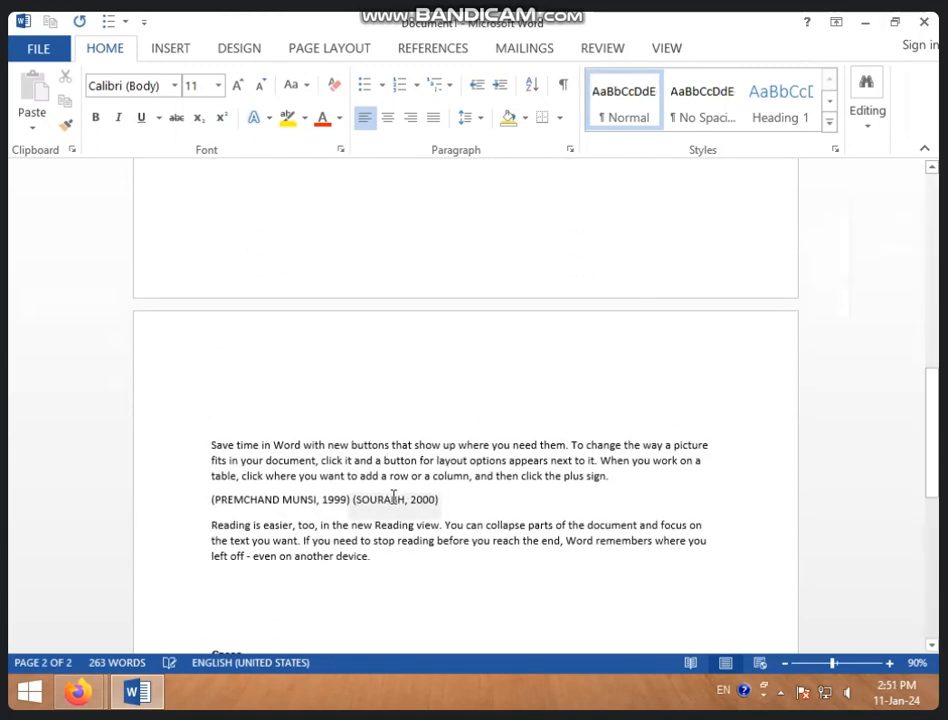
scroll(400, 470, down, 2)
click(408, 374)
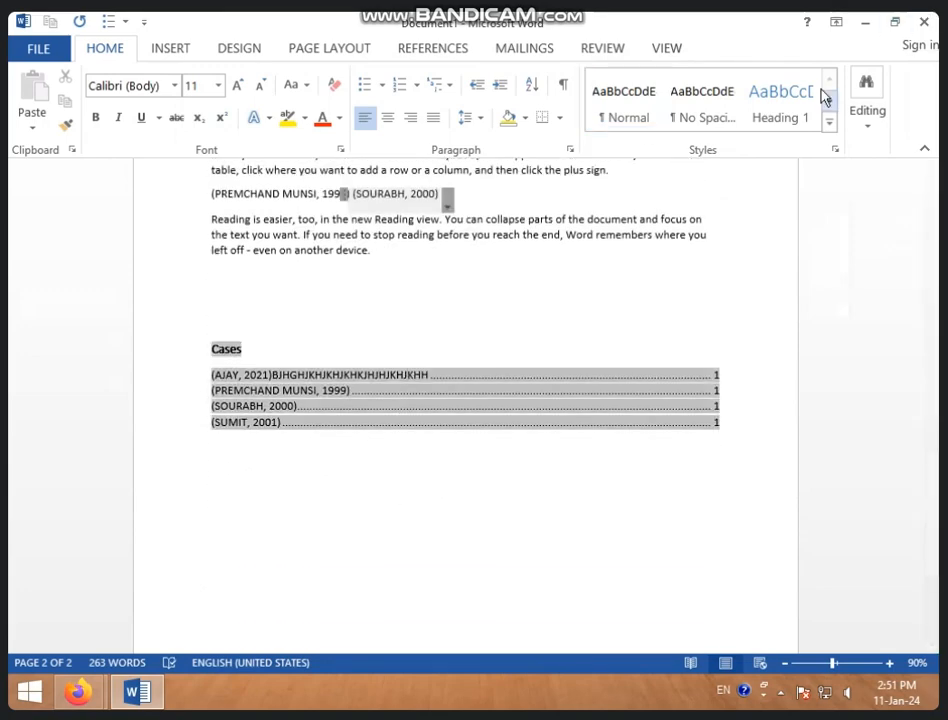
click(428, 50)
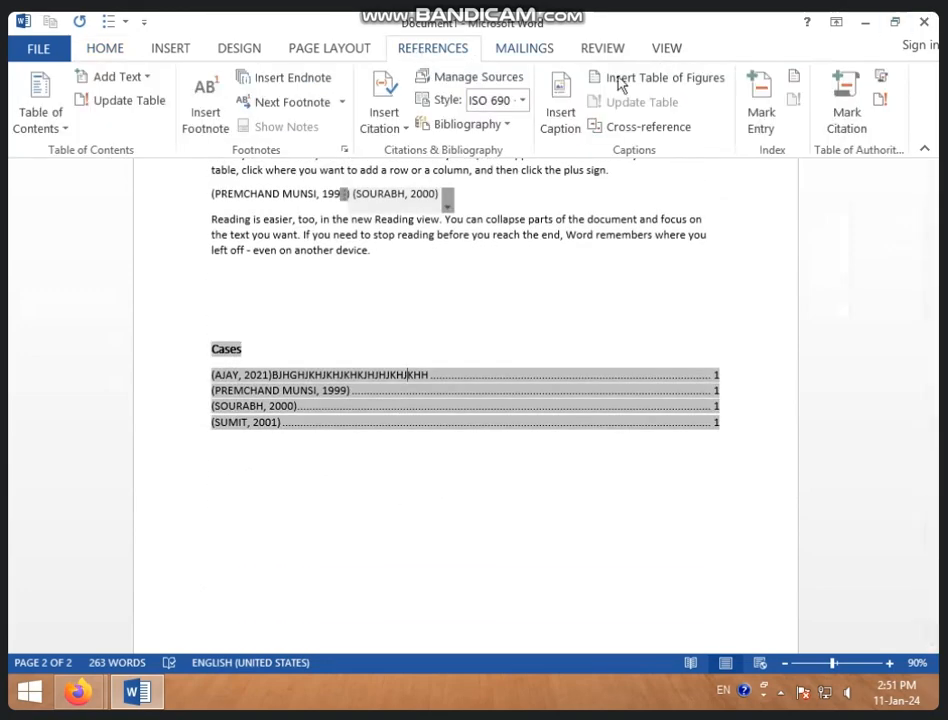
click(882, 100)
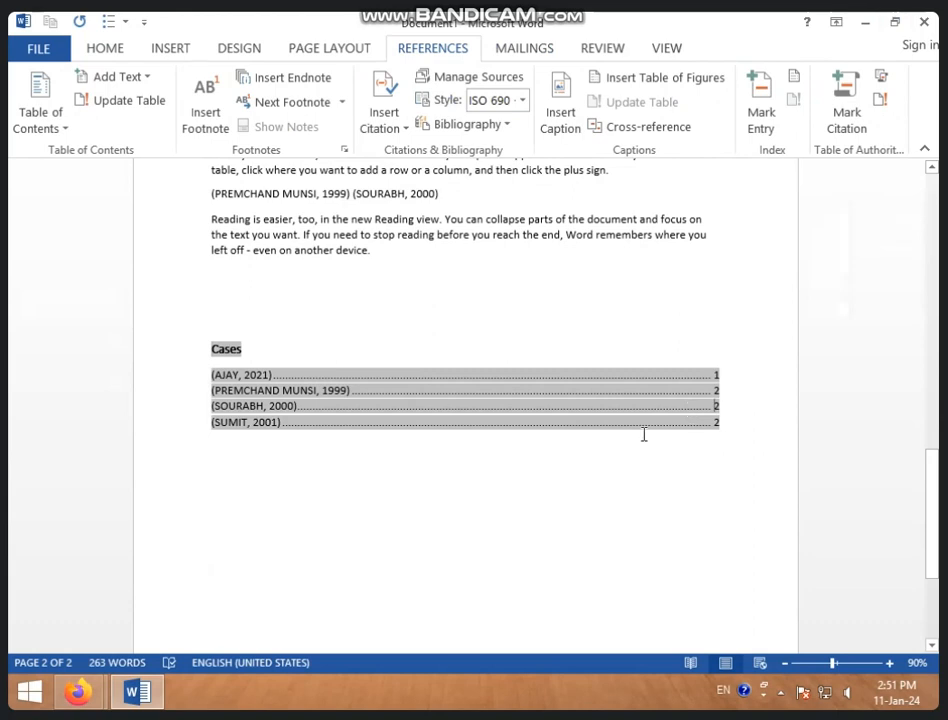
click(643, 464)
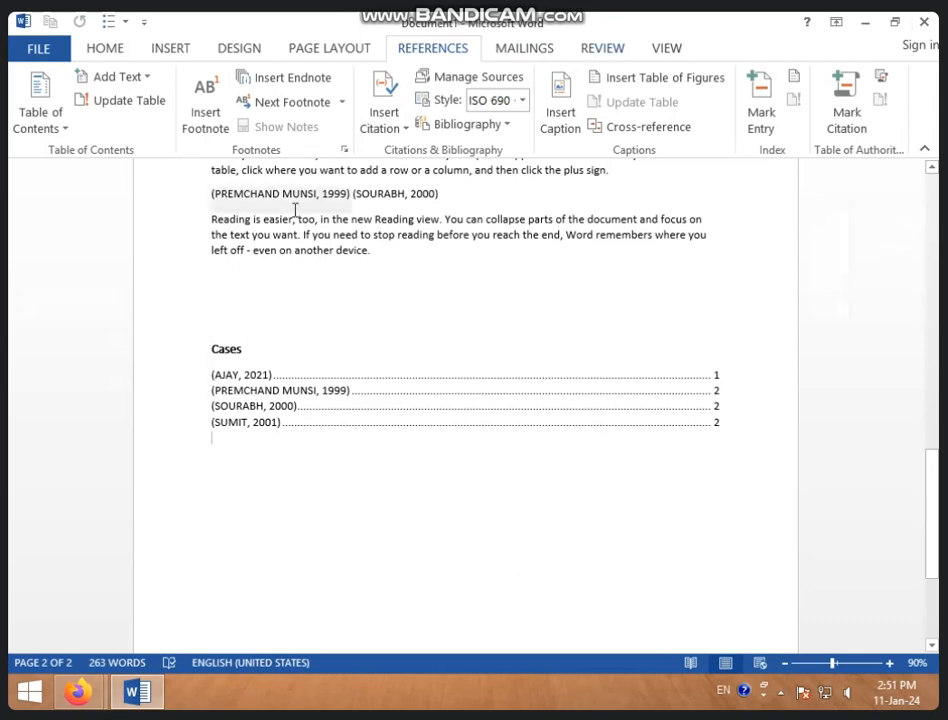
Add a footnote reading "GHJKHJKHKJHKJH" at the end of the second paragraph on page 1
scroll(329, 343, up, 3)
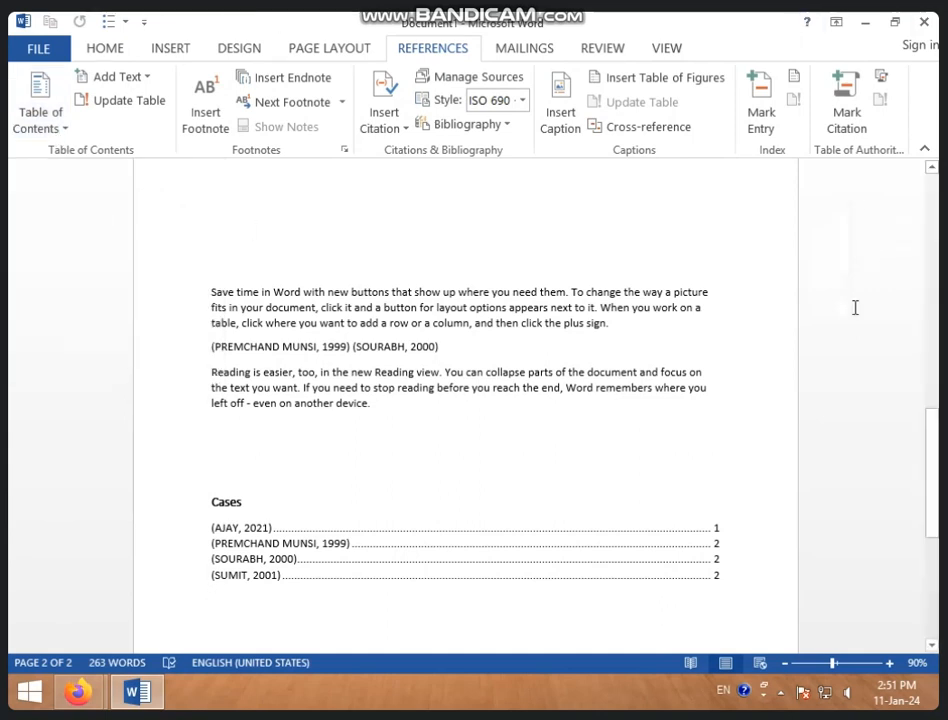
scroll(825, 343, up, 15)
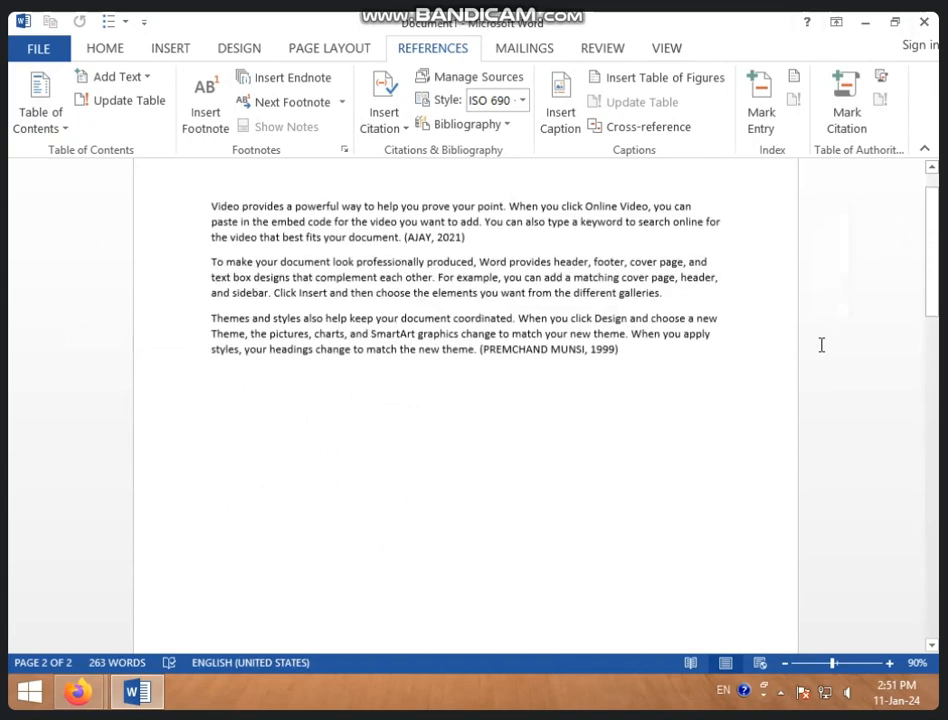
scroll(821, 343, up, 1)
click(460, 289)
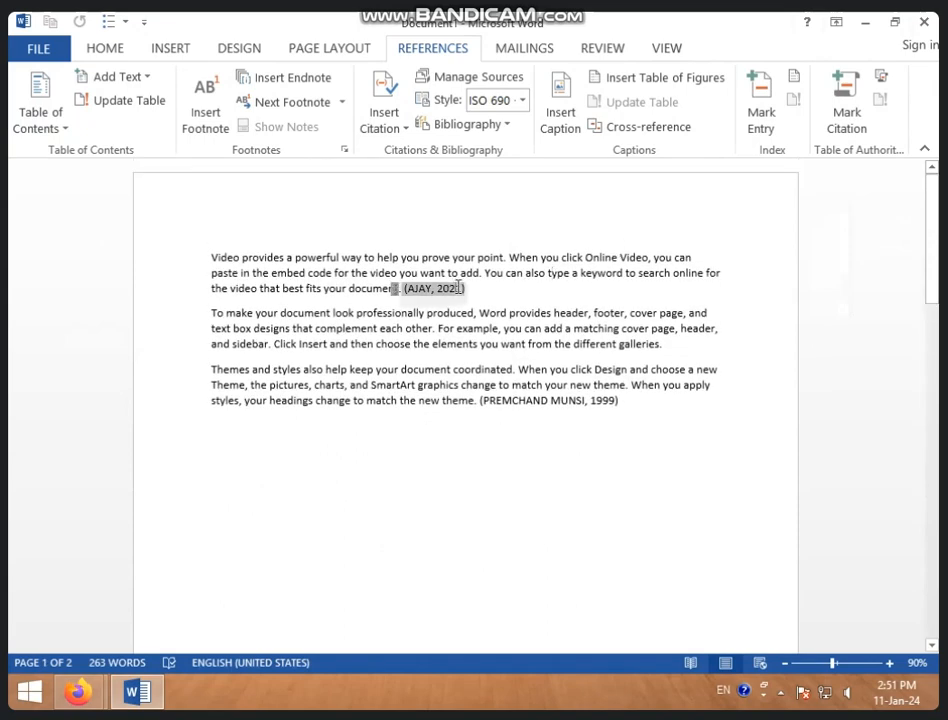
click(529, 294)
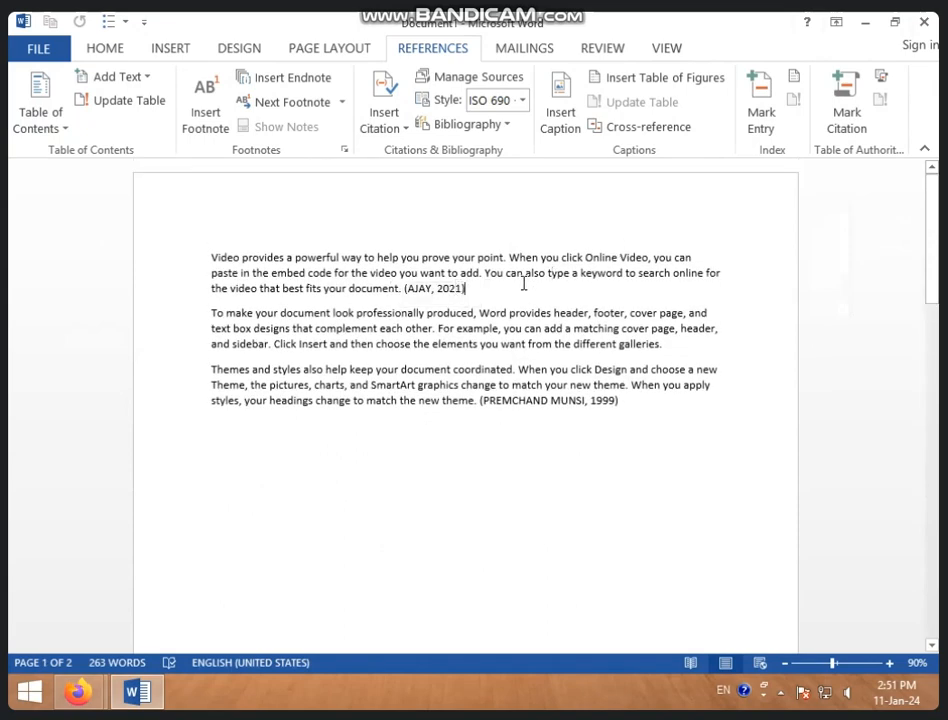
click(240, 257)
click(217, 131)
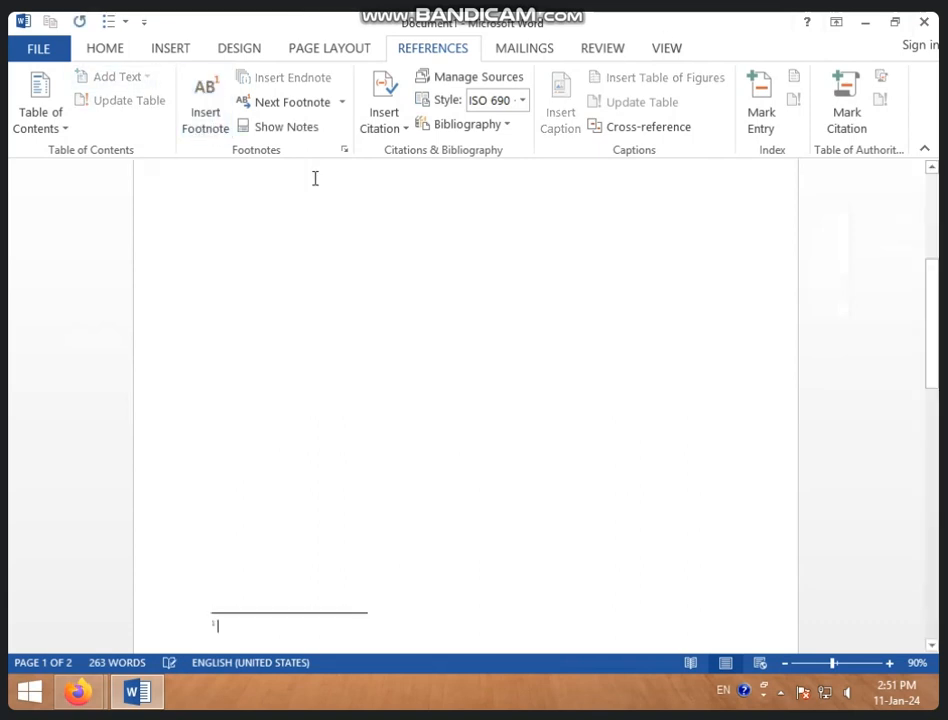
scroll(380, 448, up, 1)
text(GHJKHJKHKJHKJH)
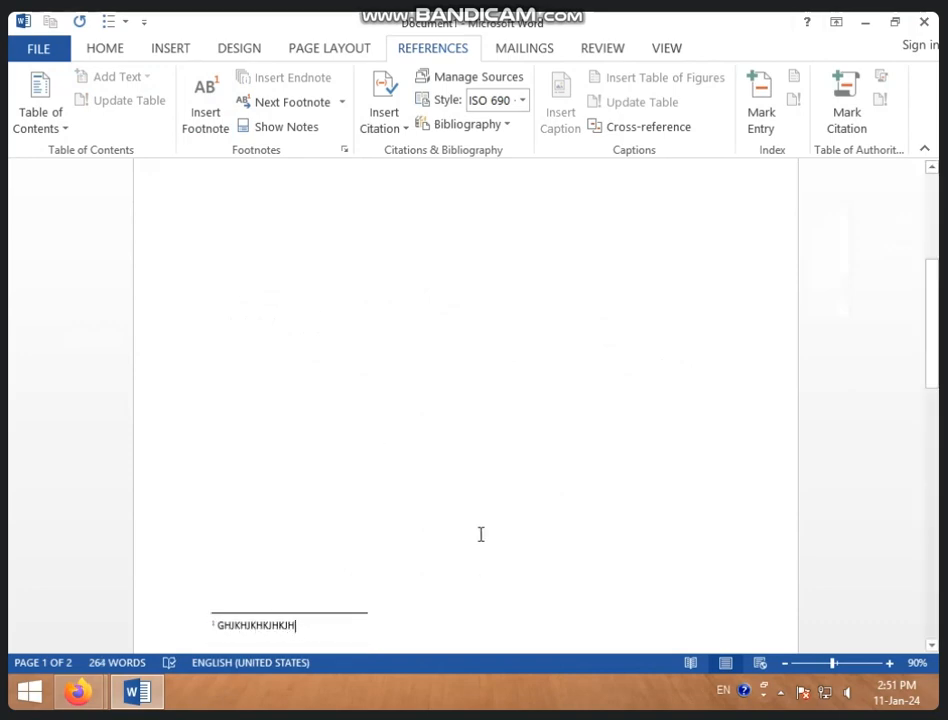
scroll(480, 534, up, 9)
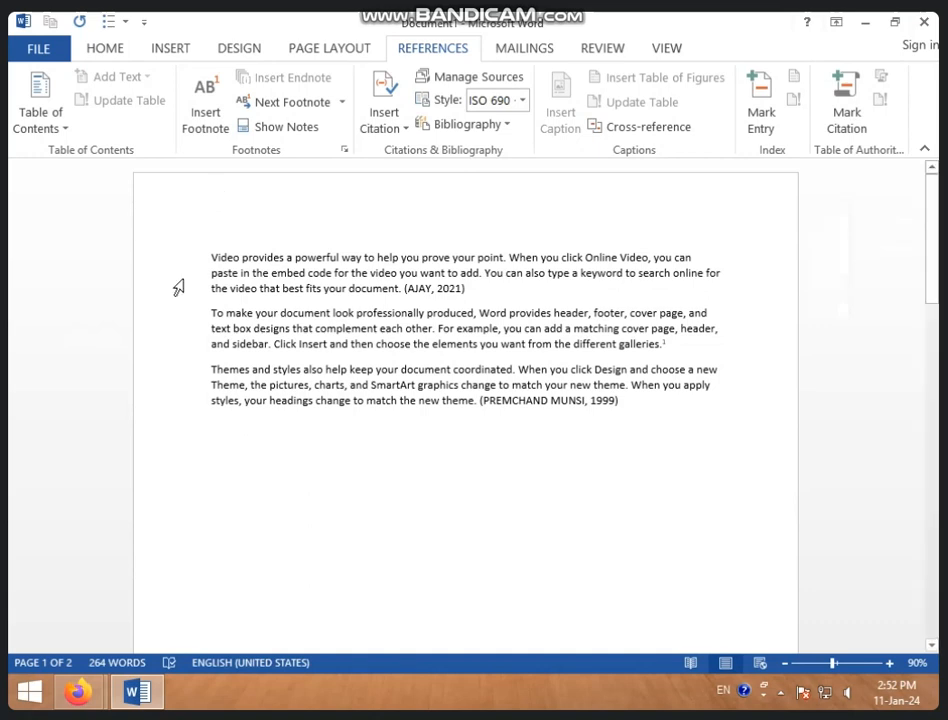
Delete the entire content of the document
scroll(175, 291, down, 6)
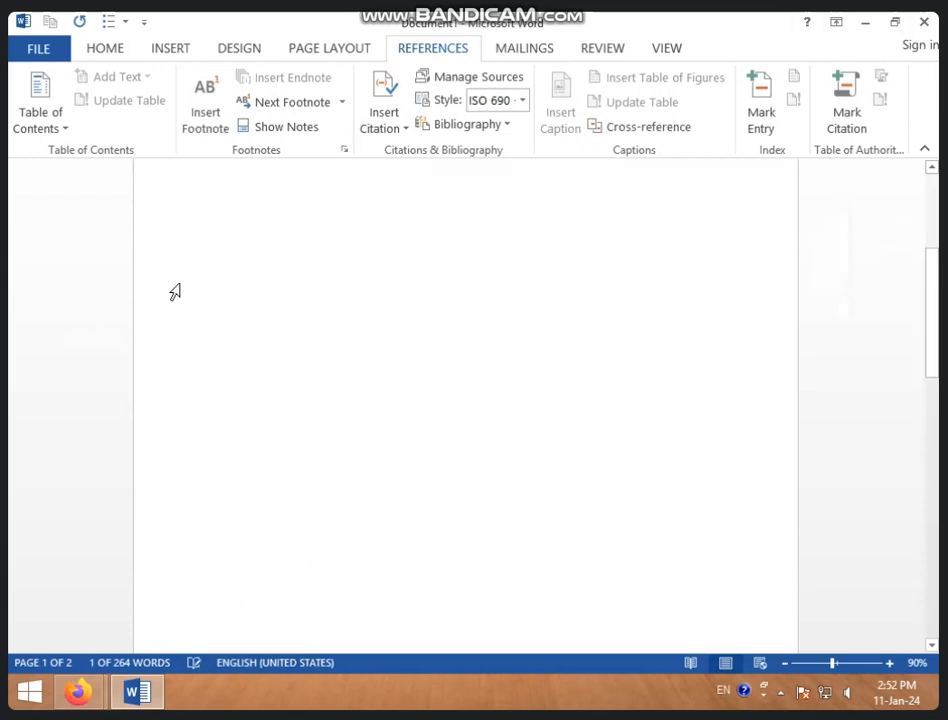
scroll(326, 504, up, 6)
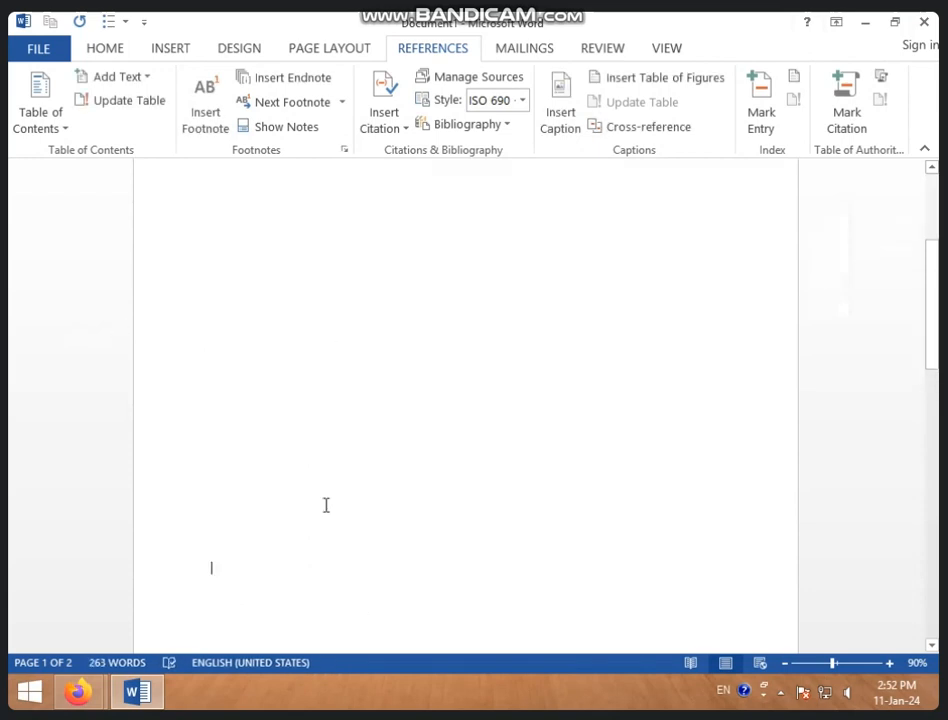
key(ctrl+a)
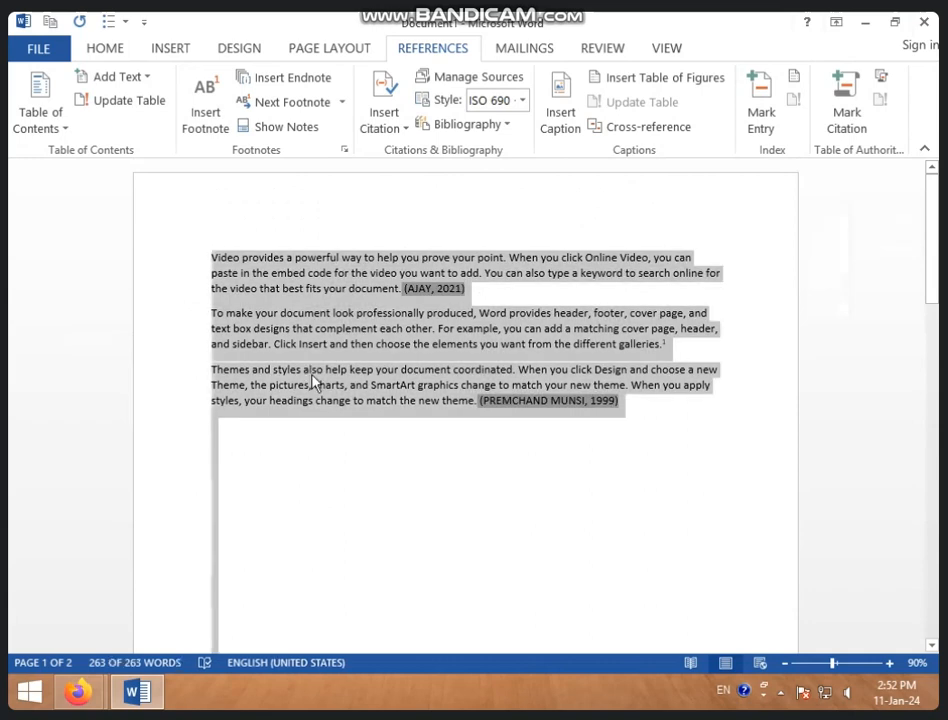
key(Delete)
scroll(313, 380, down, 5)
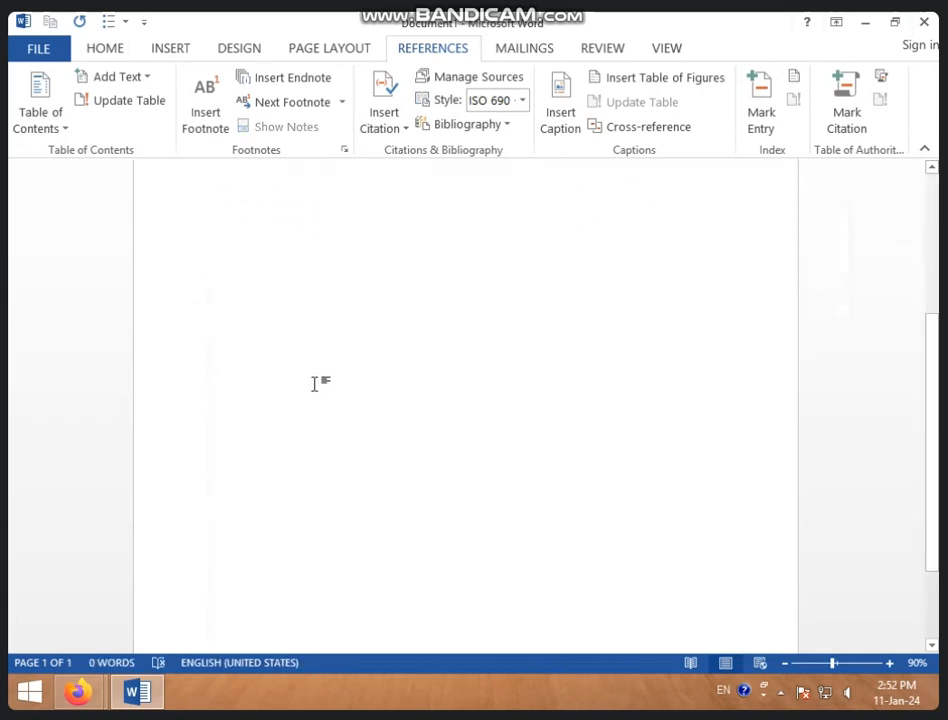
scroll(315, 400, up, 5)
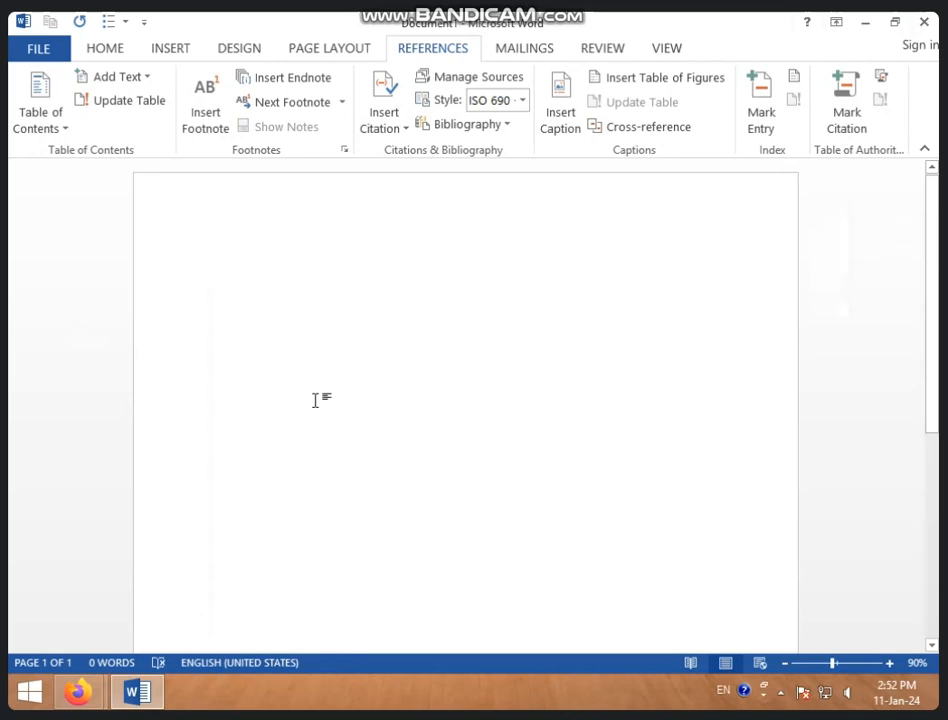
Generate sample paragraphs in the empty document with =RAND()
text(=RA)
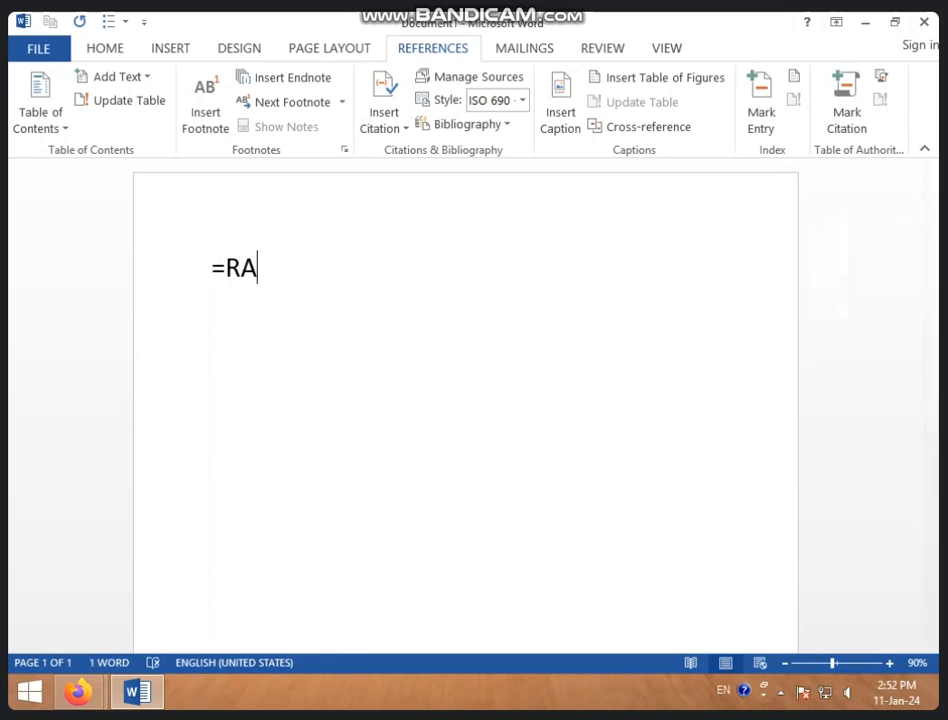
text(ND())
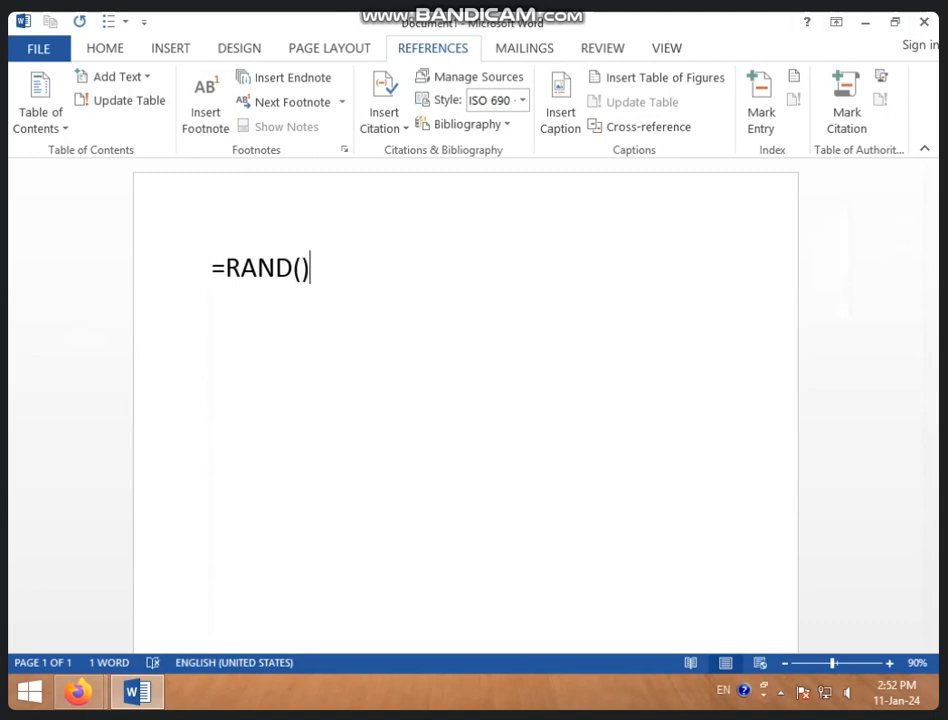
key(Return)
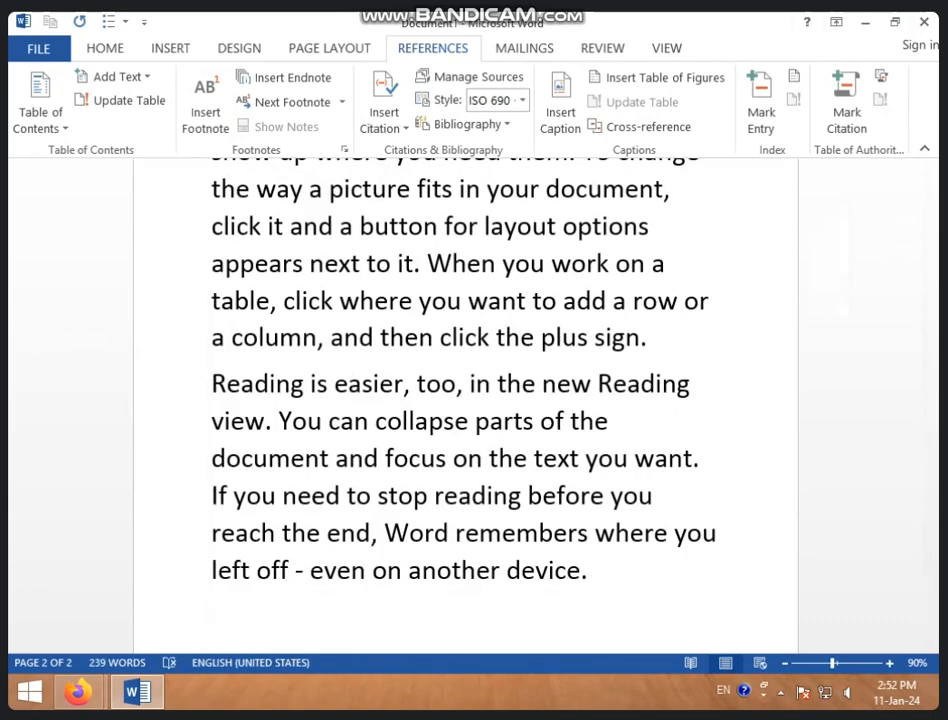
Add a footnote reading "JHGJH" after the words "reach the" in the last paragraph
scroll(313, 533, down, 3)
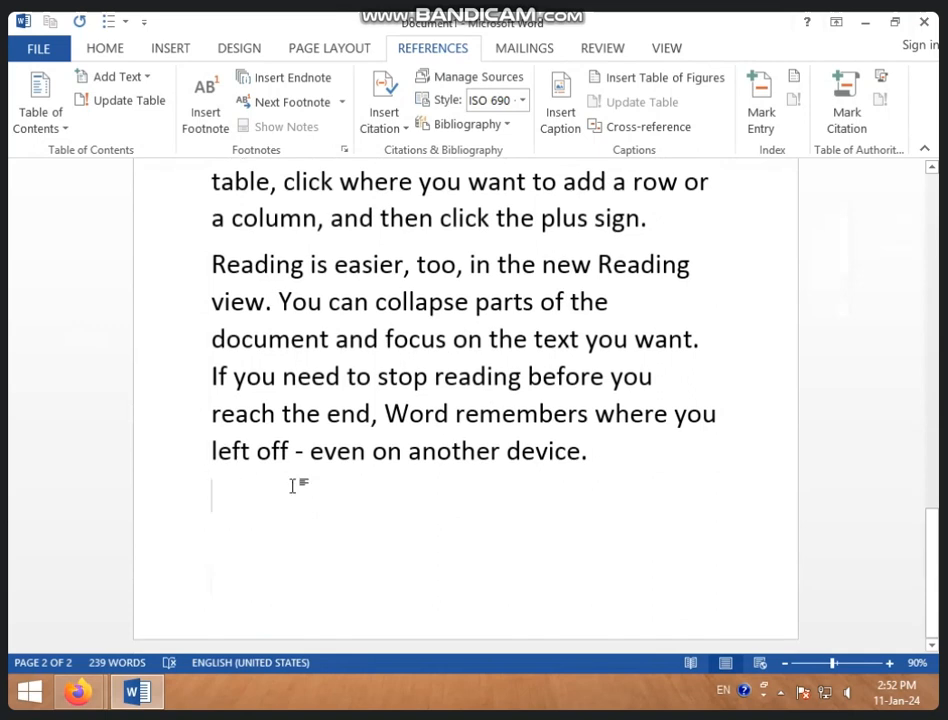
click(322, 413)
click(206, 128)
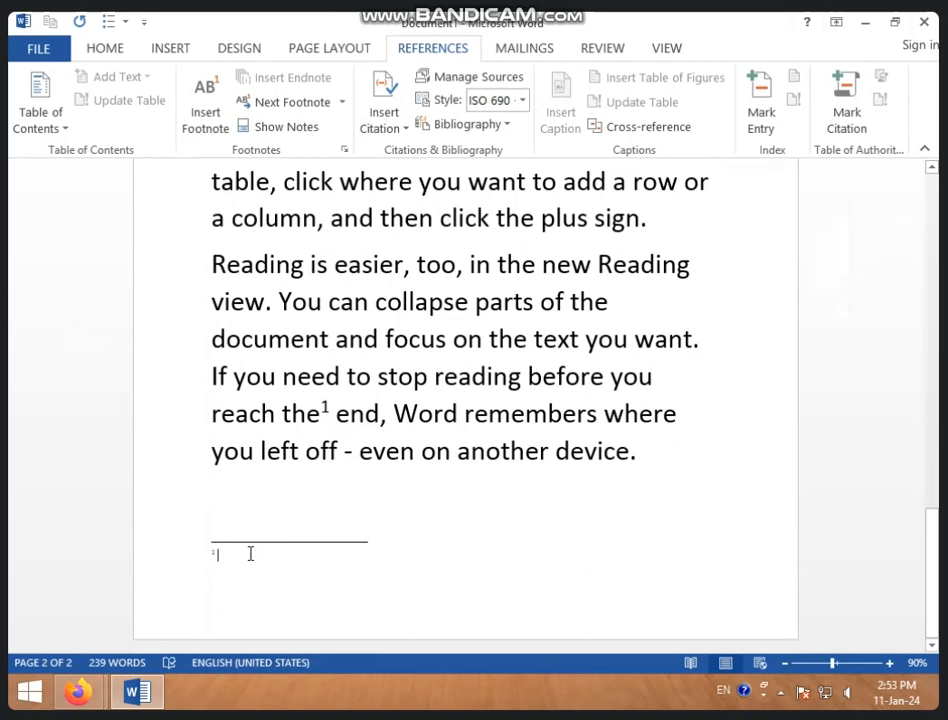
text(JHGJH)
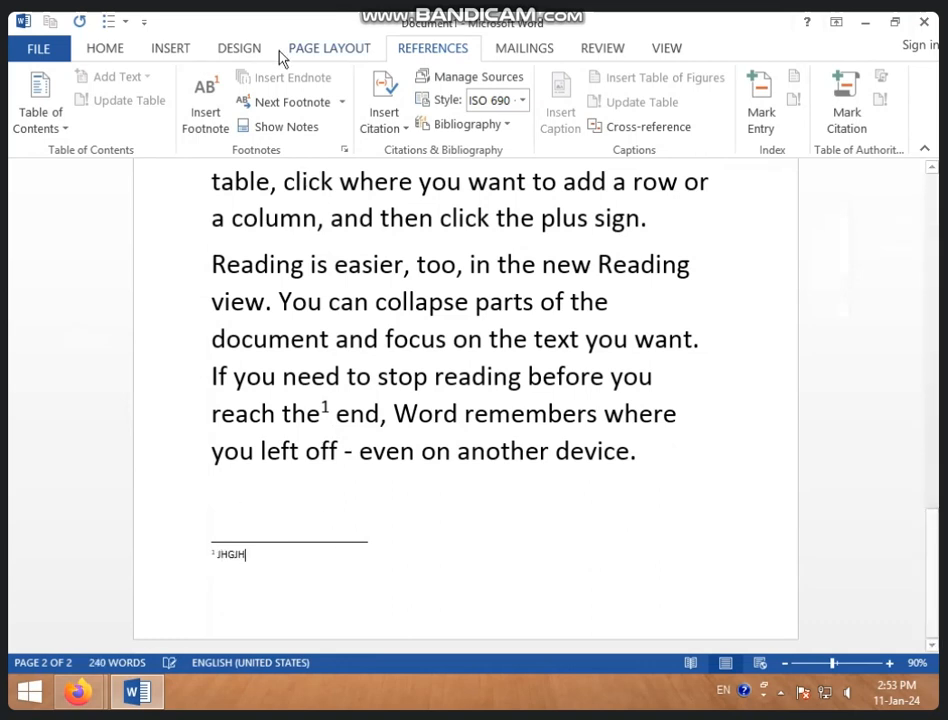
Copy the whole document and replace it with four pasted copies of its content
click(310, 300)
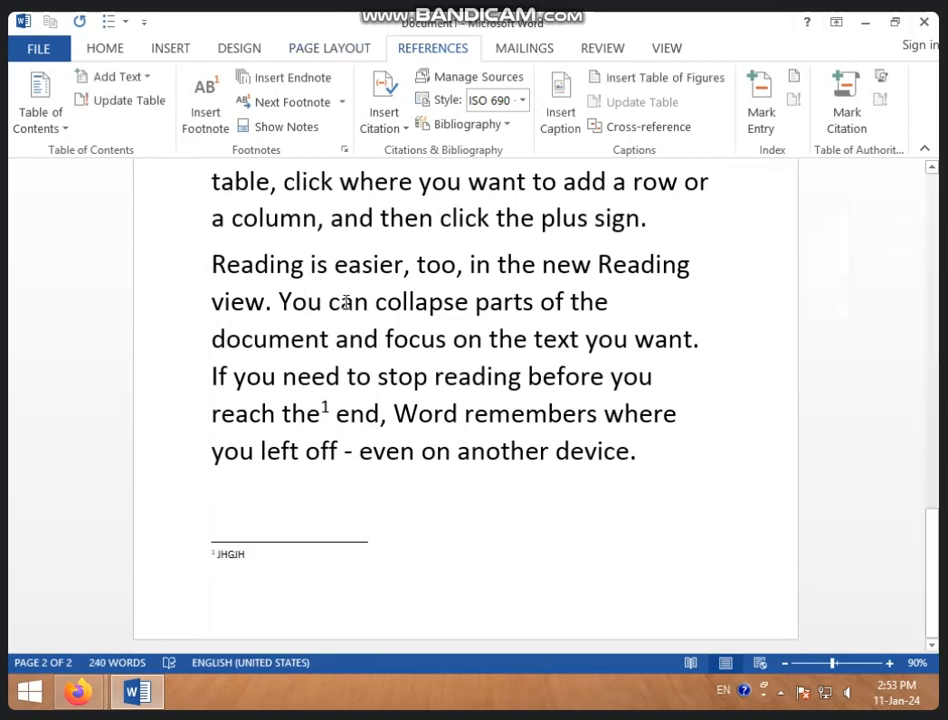
click(327, 300)
key(ctrl+a)
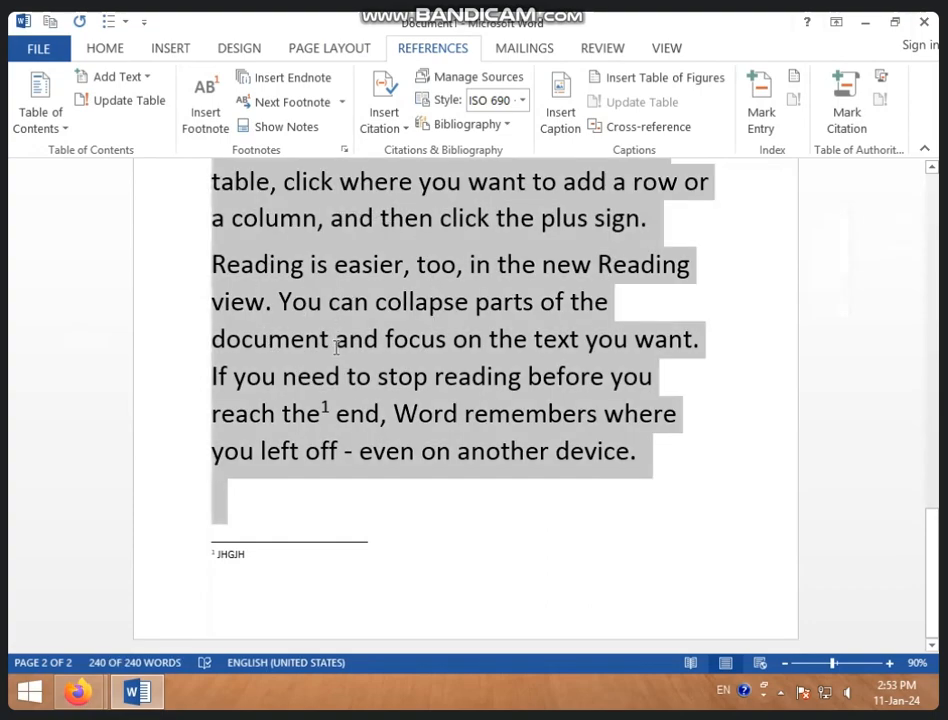
key(ctrl+c)
key(ctrl+v)
key(ctrl+v)
key(ctrl+v)
key(ctrl+v)
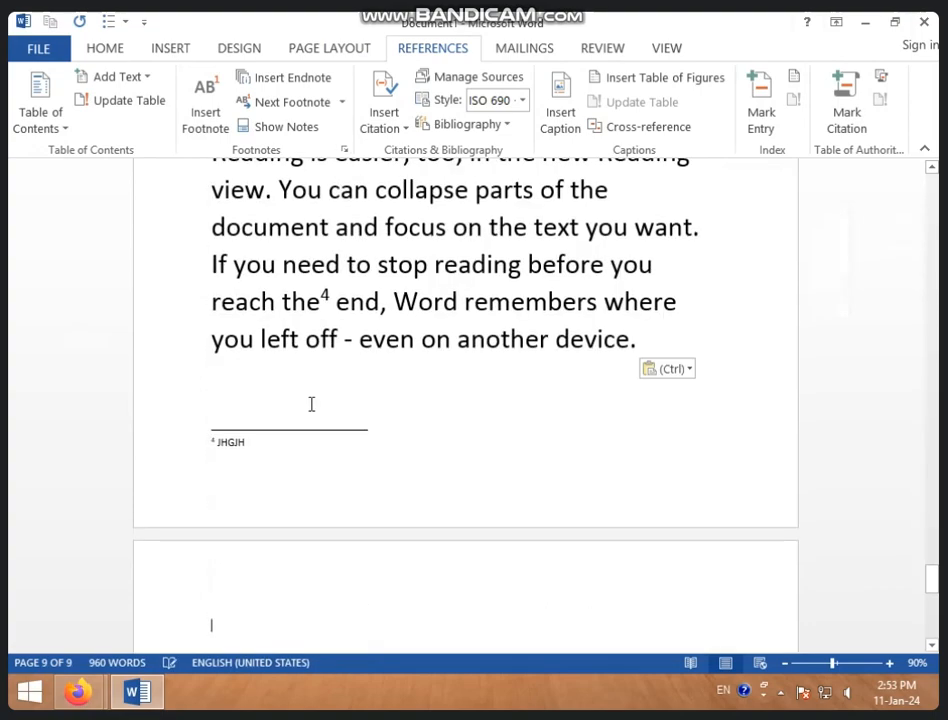
Add a footnote reading "JKJHKHJKHJ" on page 7, before the word "point" in the paragraph beginning "Video provides"
scroll(311, 404, up, 12)
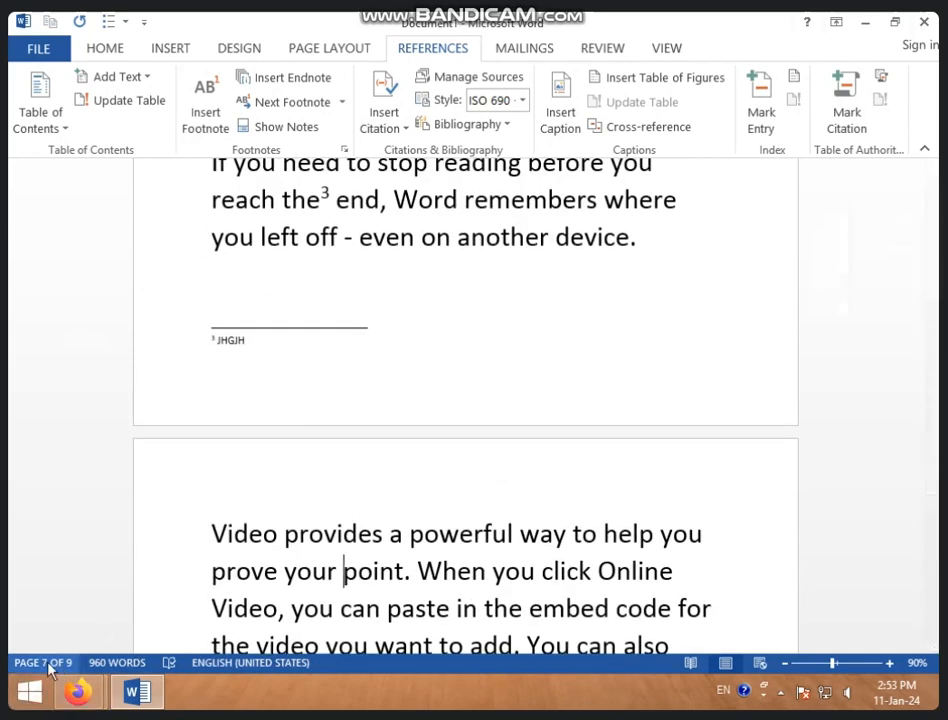
click(206, 110)
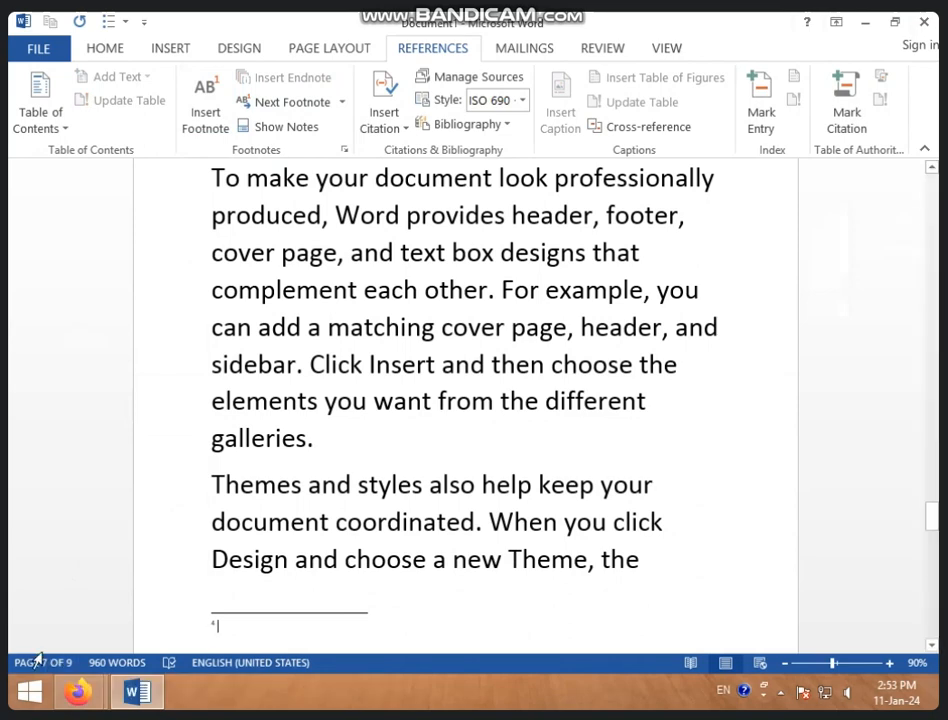
text(JKJHKHJKHJ)
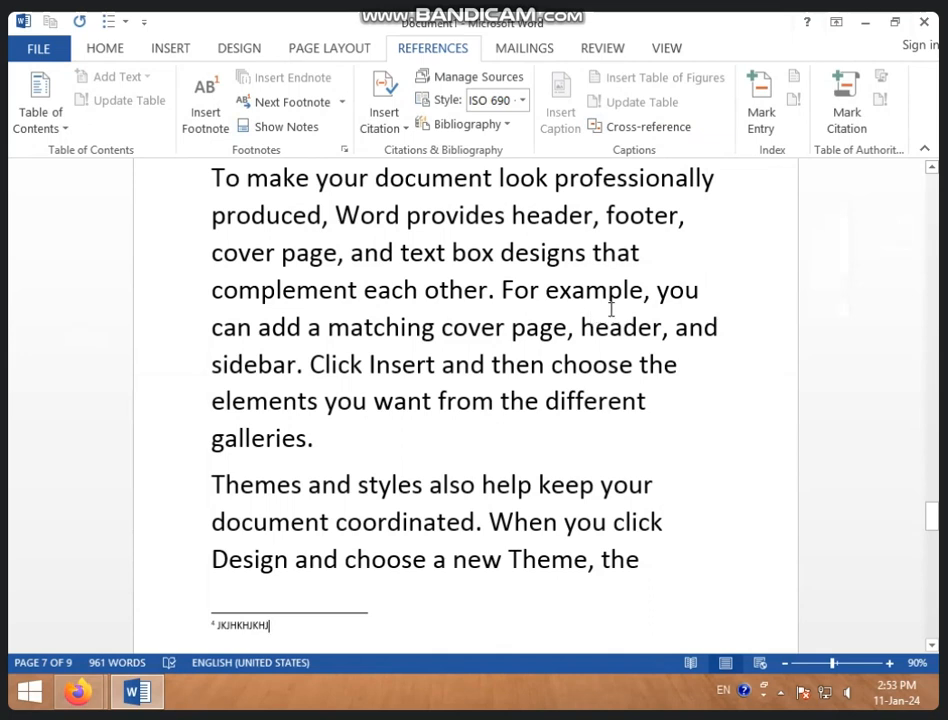
Add an endnote reading "JHGJGJHHGJ" at the word "page" in "cover page, and text box designs" on page 7
click(310, 251)
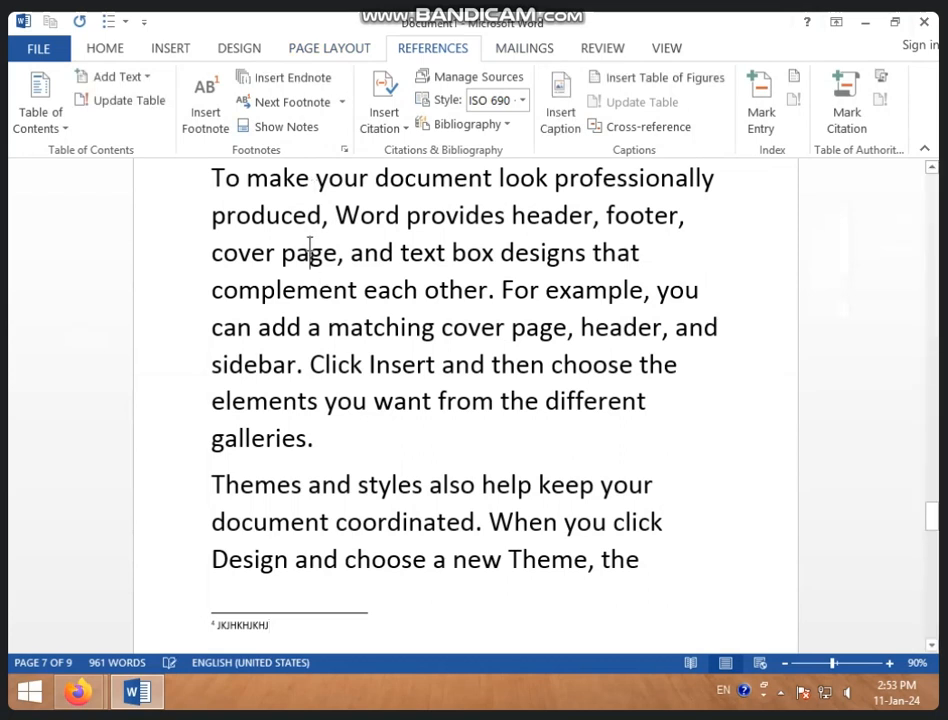
click(290, 79)
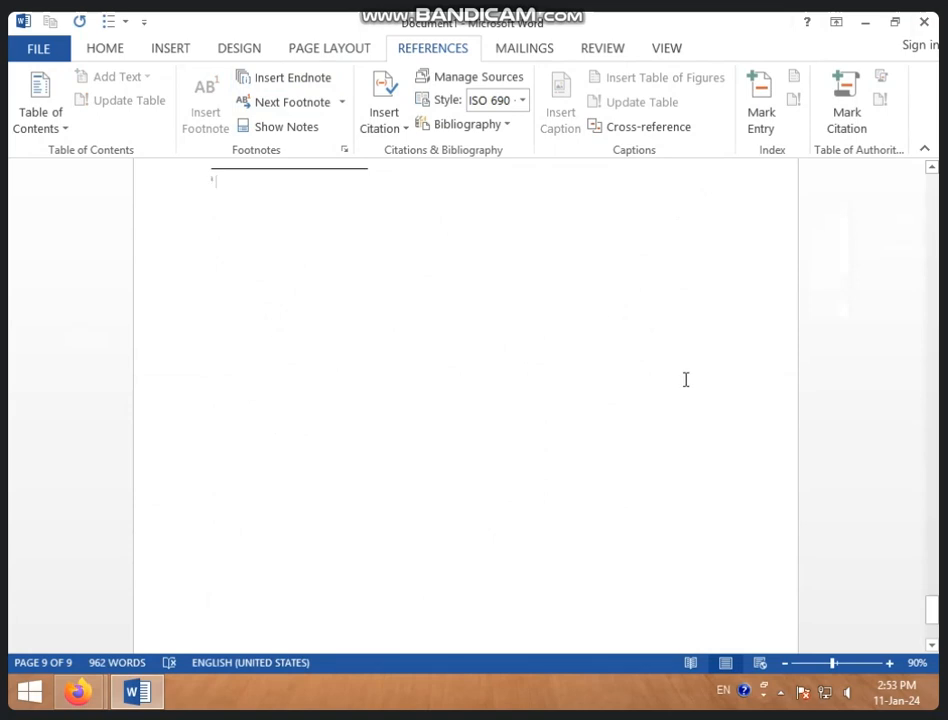
text(JHGJGJHHGJ)
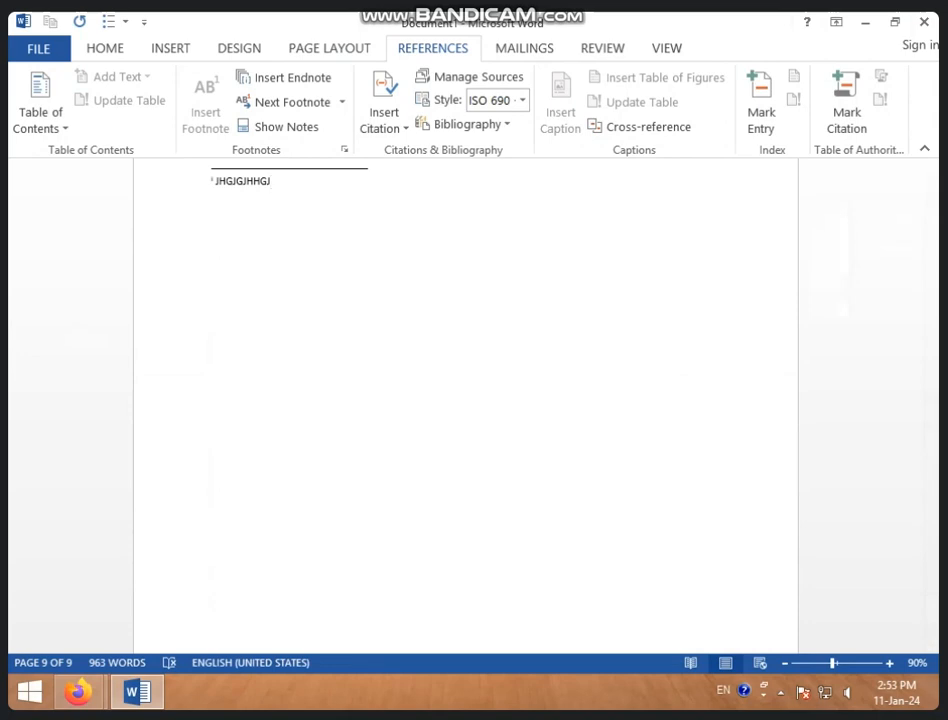
From the page 6 paragraph beginning "Save time in Word", go to the next footnote in the document
scroll(465, 400, up, 10)
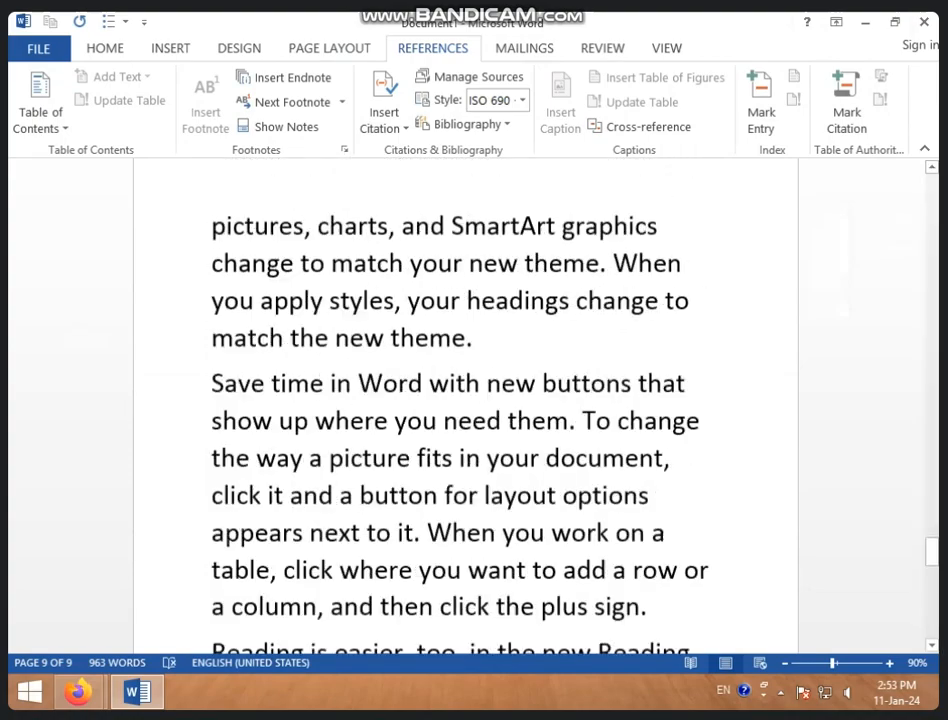
scroll(465, 400, up, 15)
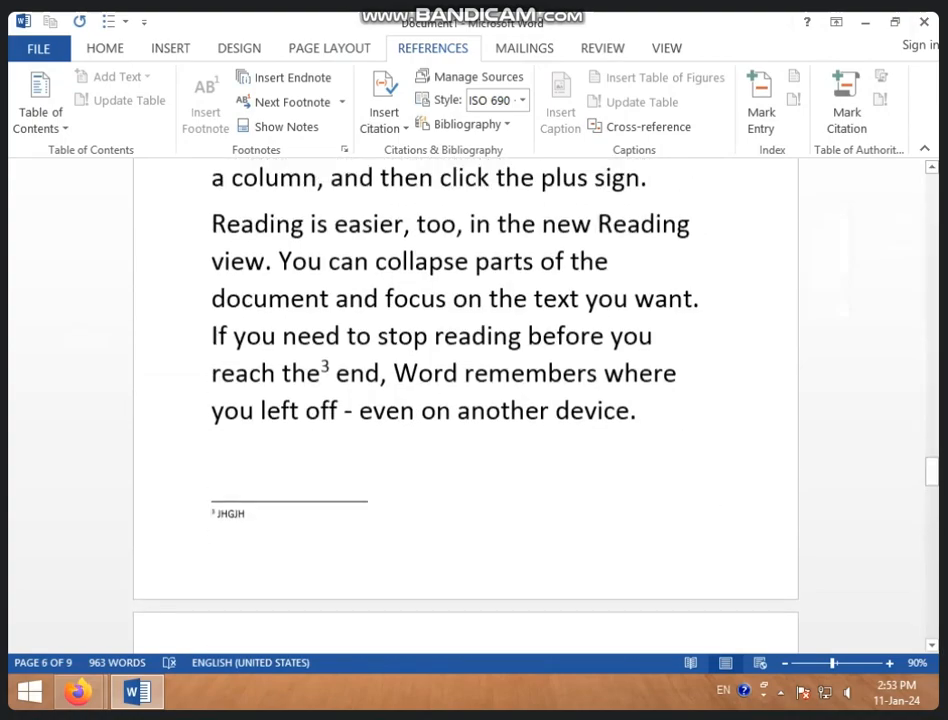
click(539, 442)
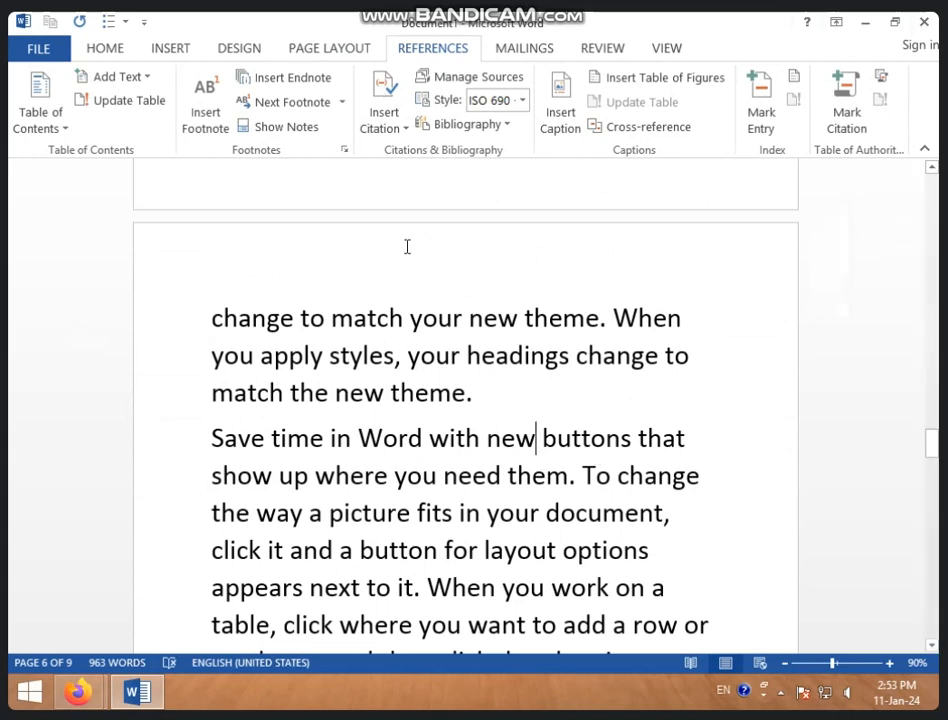
click(342, 102)
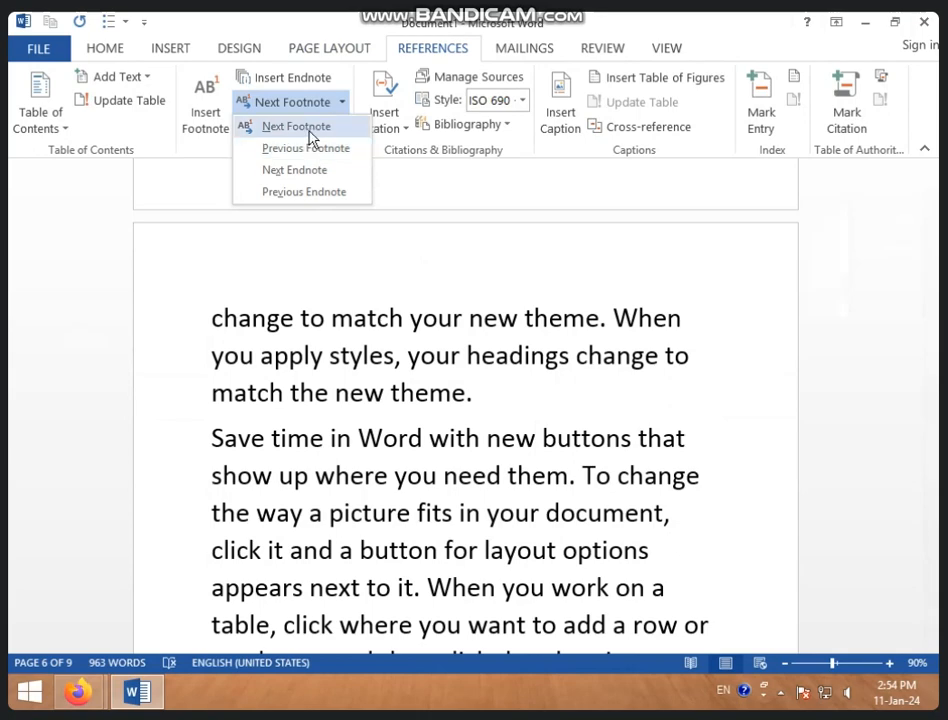
click(313, 130)
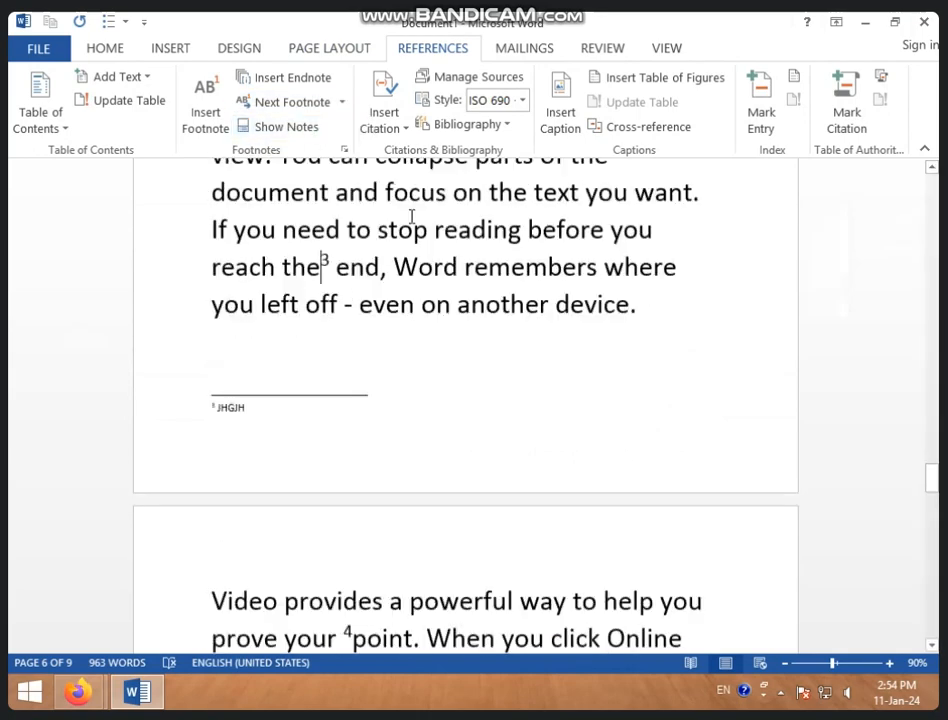
click(342, 102)
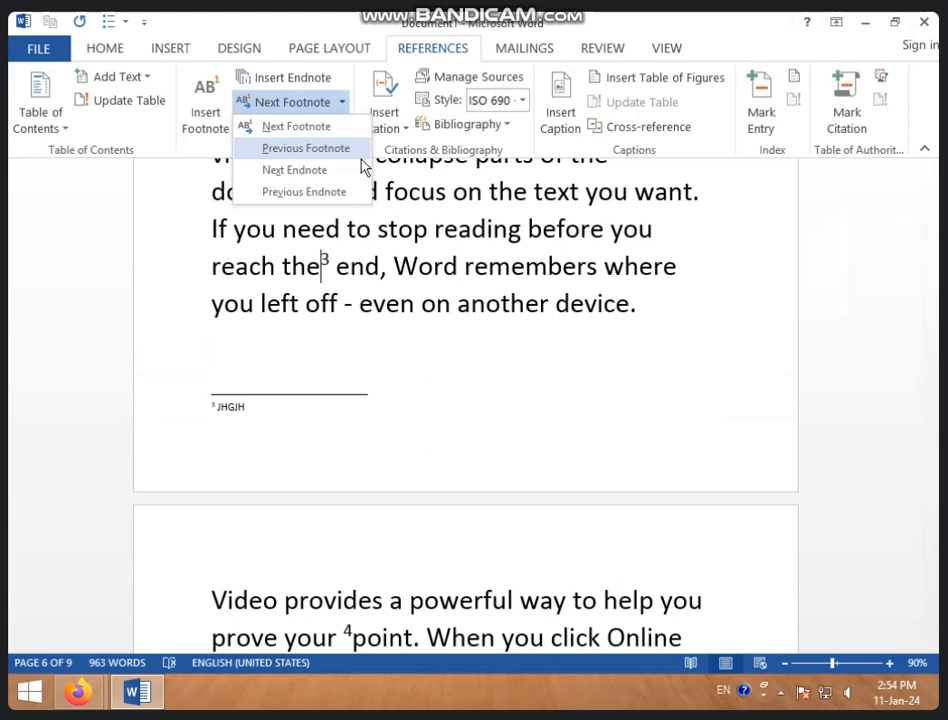
click(548, 284)
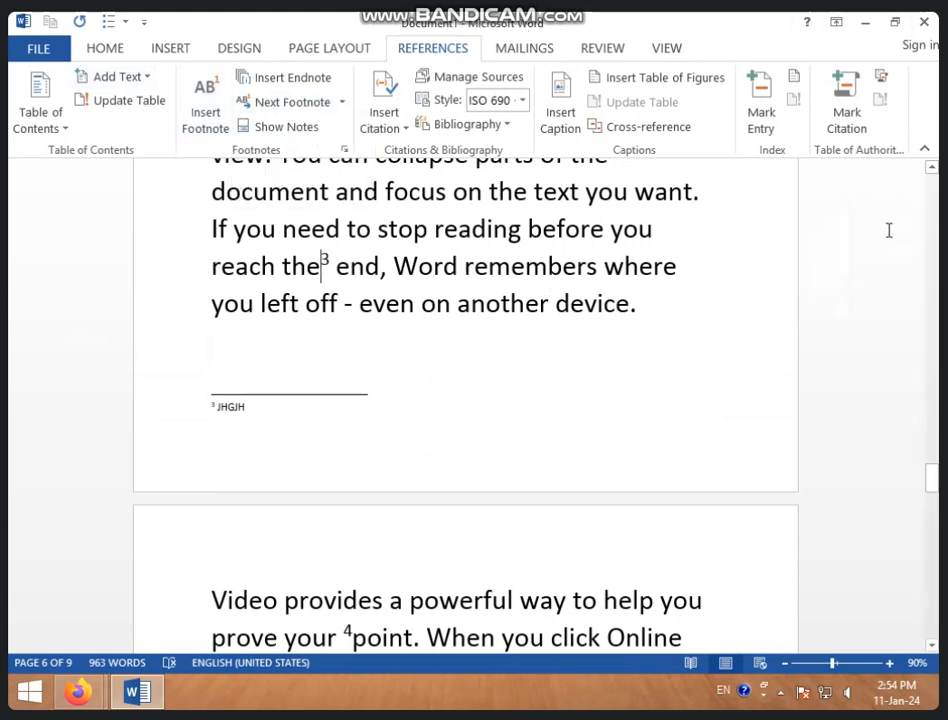
click(660, 127)
click(638, 208)
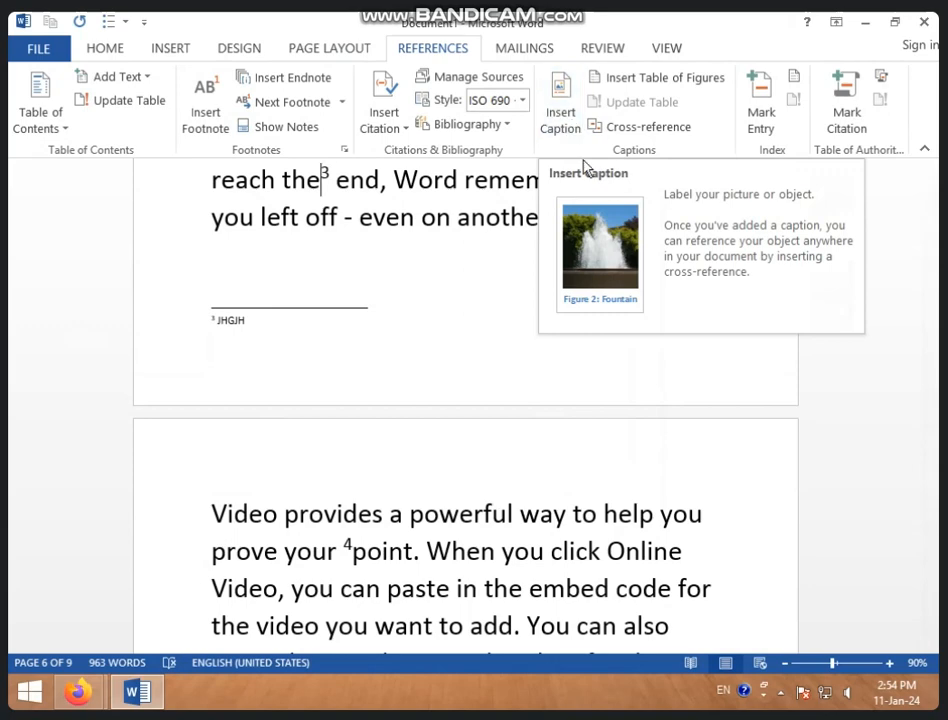
Delete the entire content of the document, including its notes
click(576, 273)
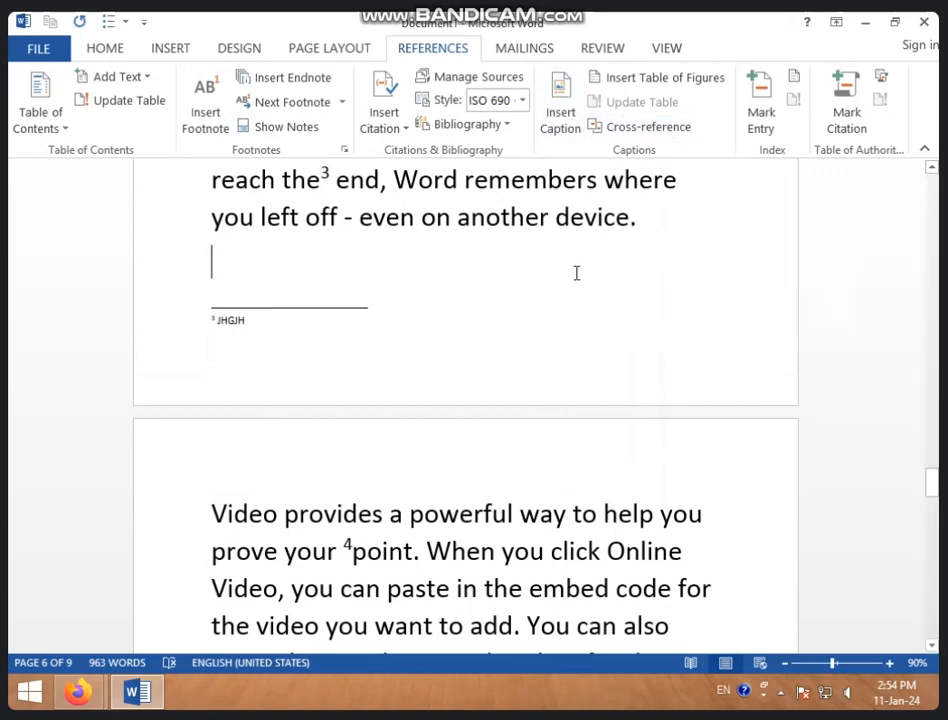
key(ctrl+a)
key(Delete)
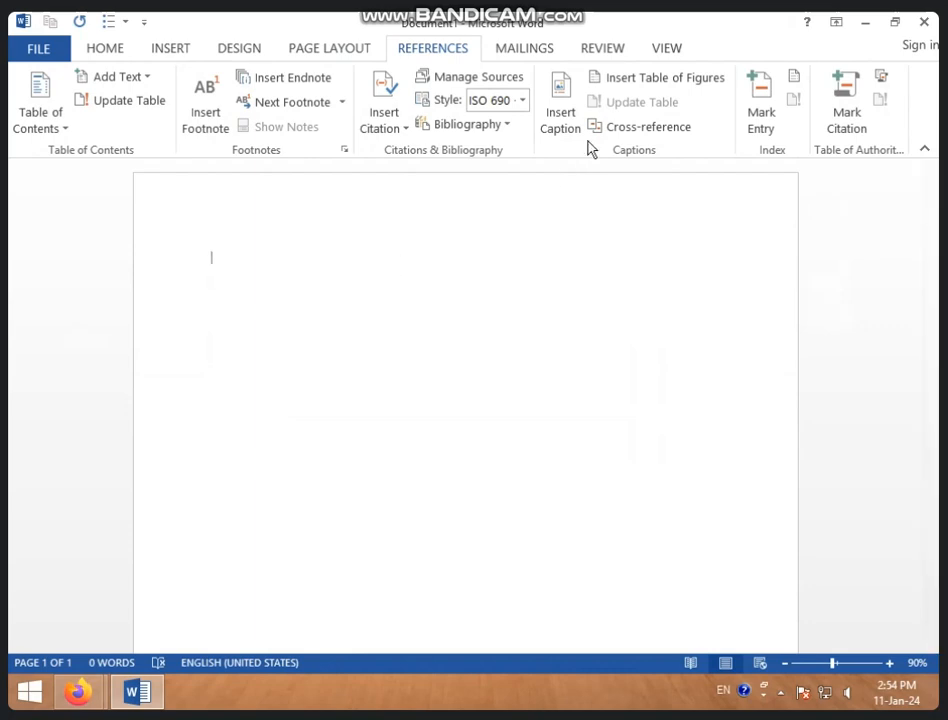
Examine the cross-reference options for the Table, Footnote, Endnote and Heading reference types without inserting a reference
click(624, 132)
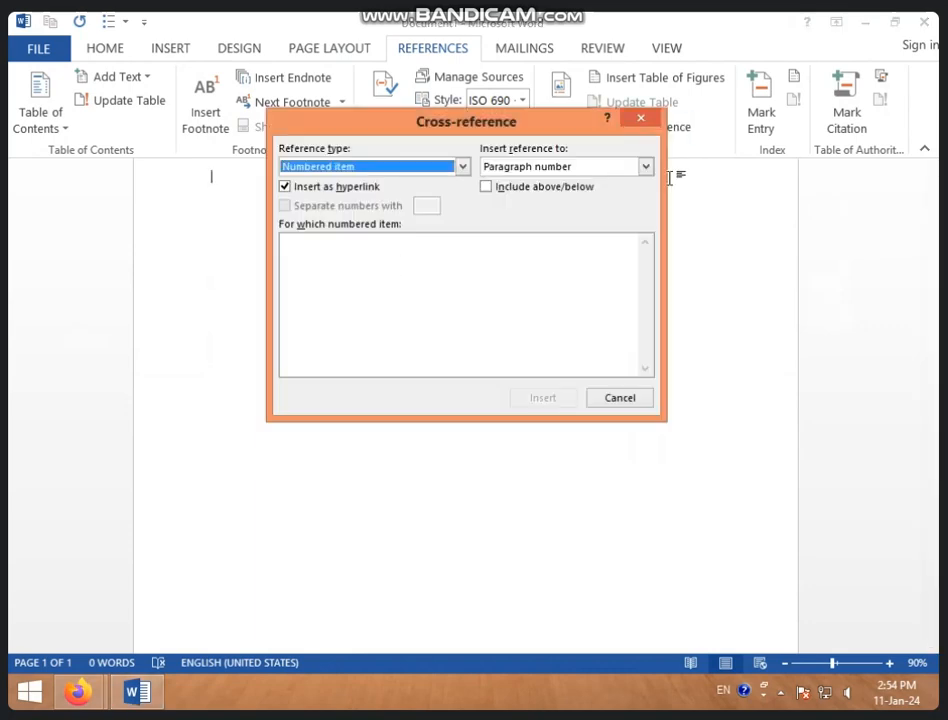
click(405, 168)
scroll(378, 245, down, 1)
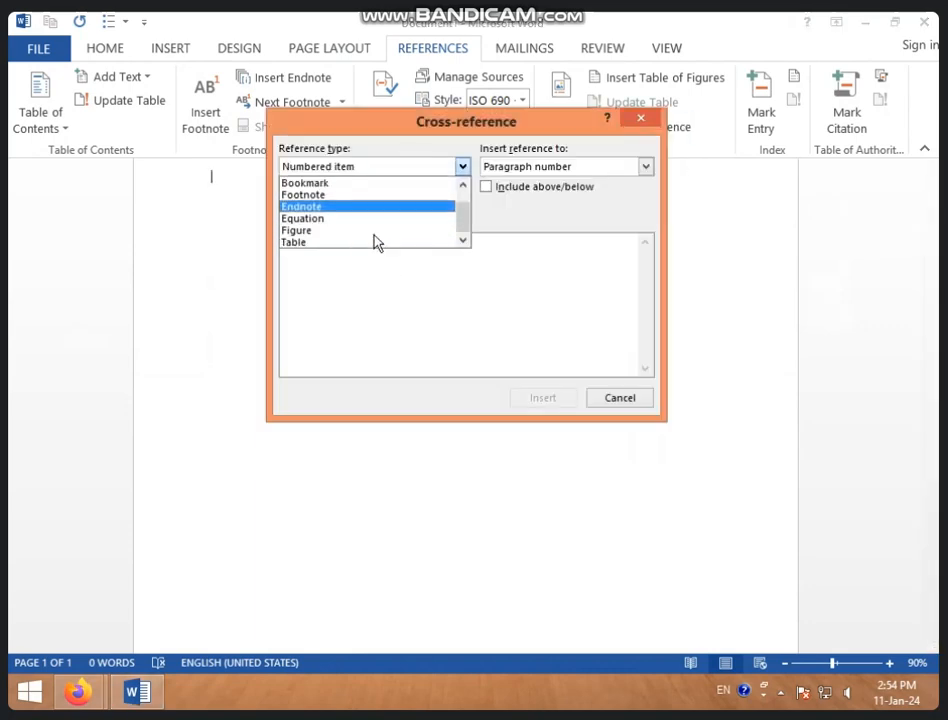
click(355, 242)
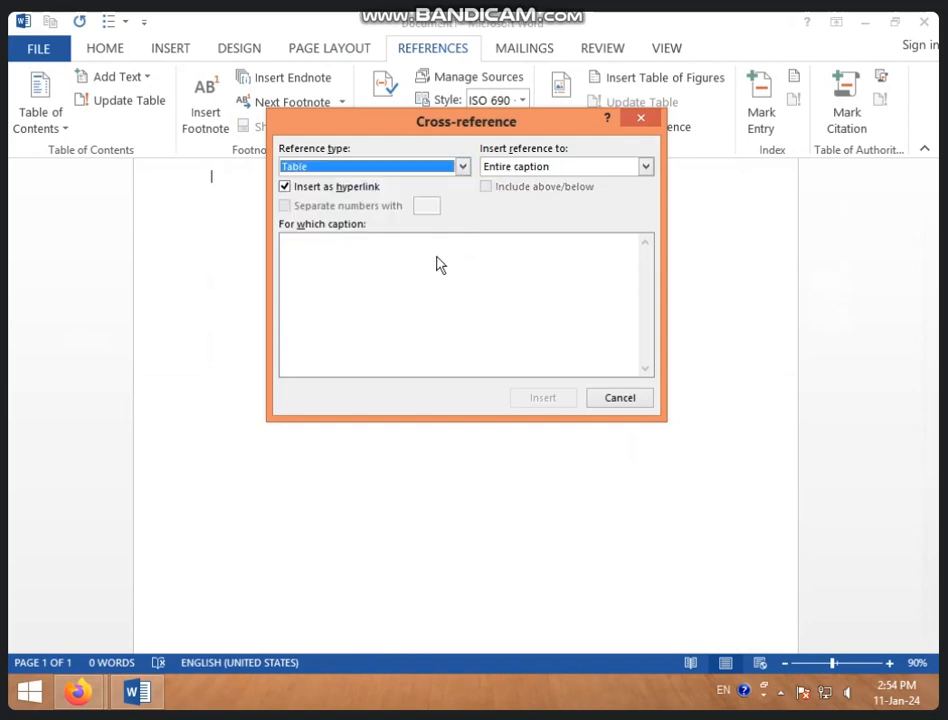
click(412, 168)
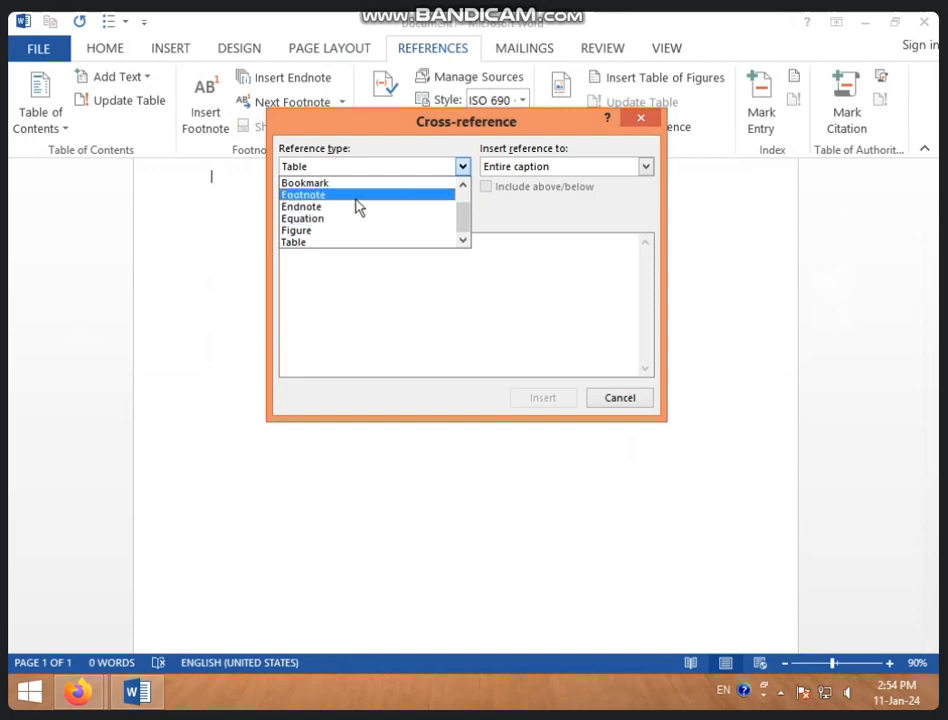
click(357, 196)
click(361, 172)
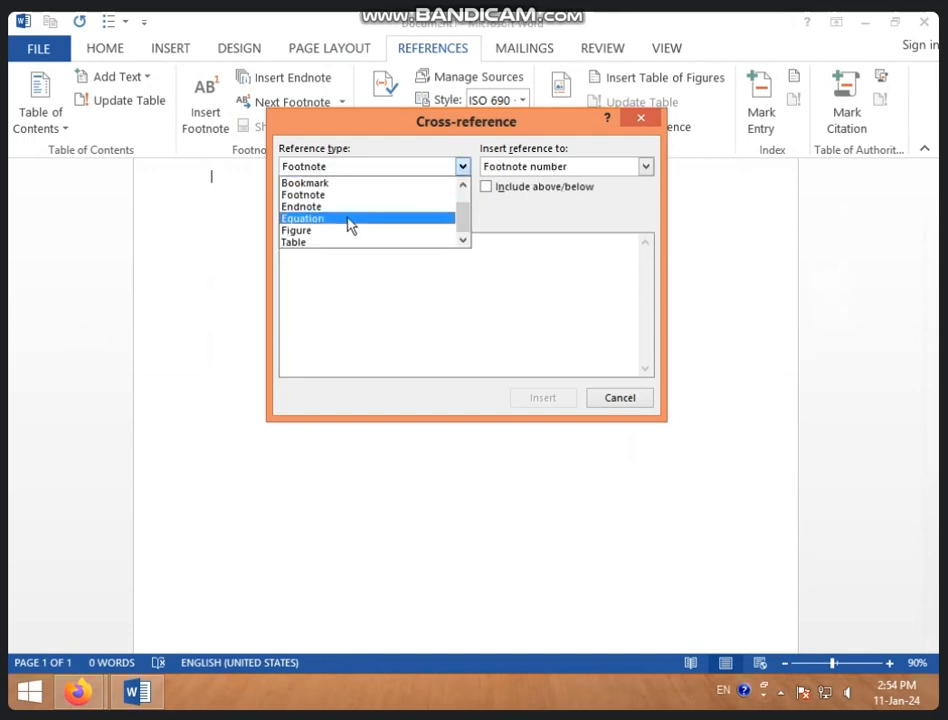
click(349, 207)
click(389, 175)
scroll(360, 231, up, 1)
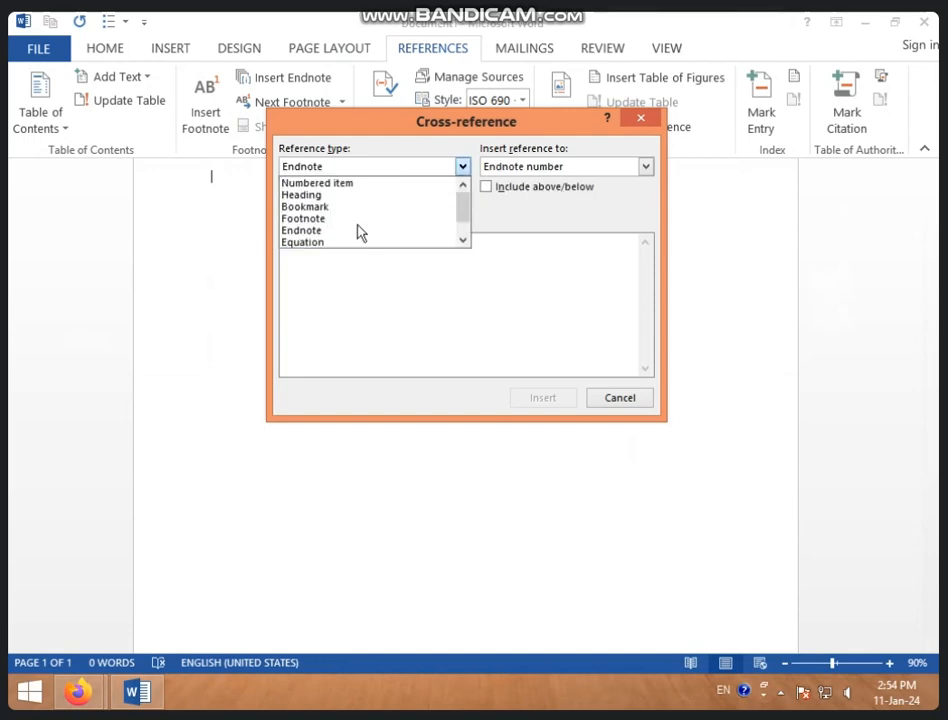
click(354, 195)
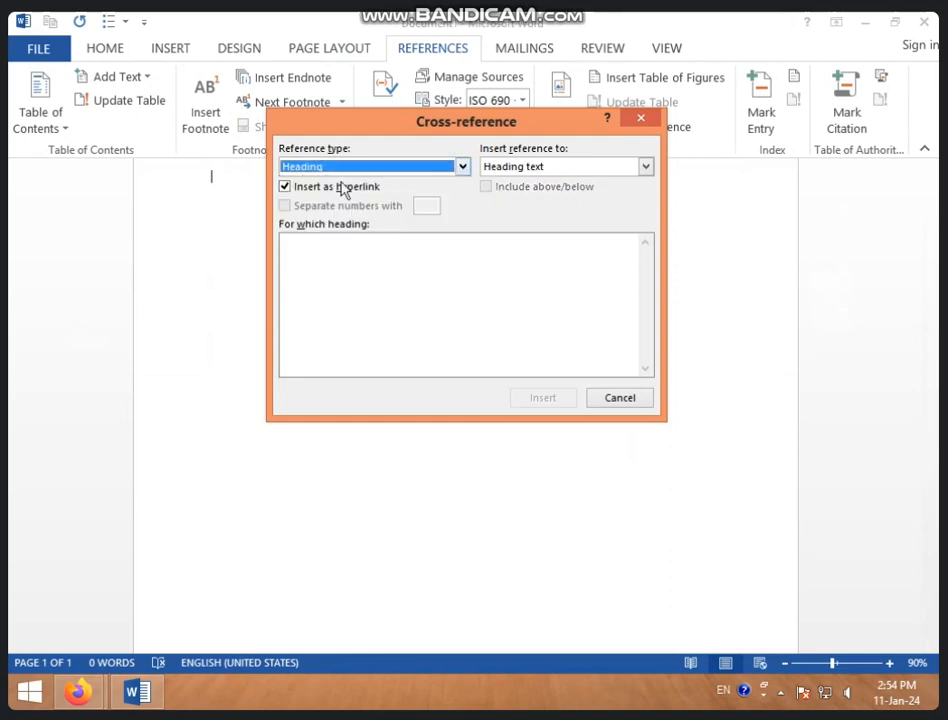
click(620, 399)
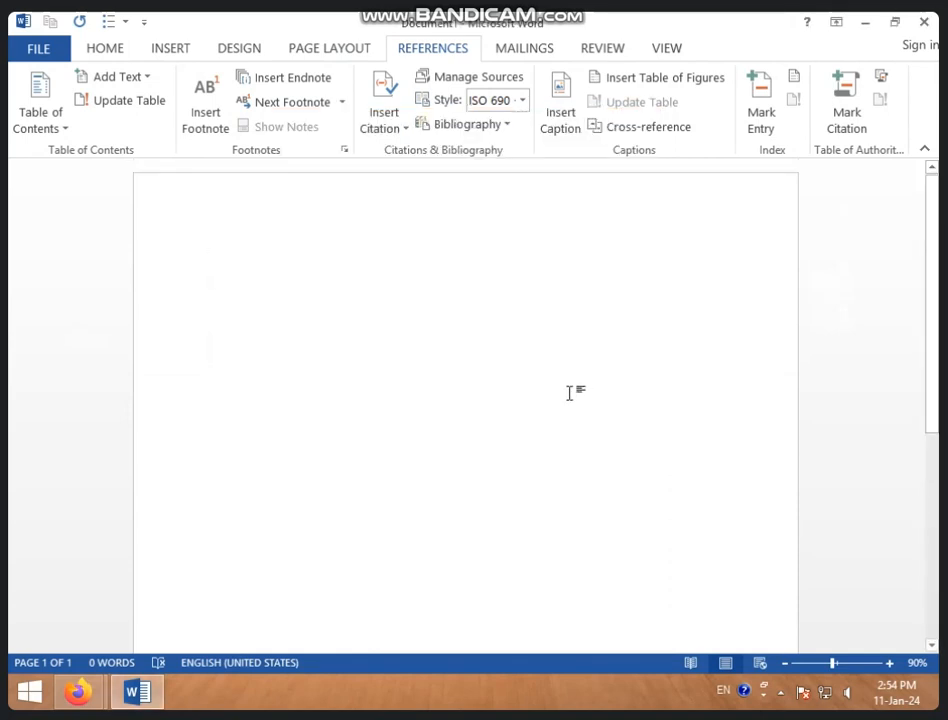
Fill the empty document with sample paragraphs using =RAND()
text(=RAND)
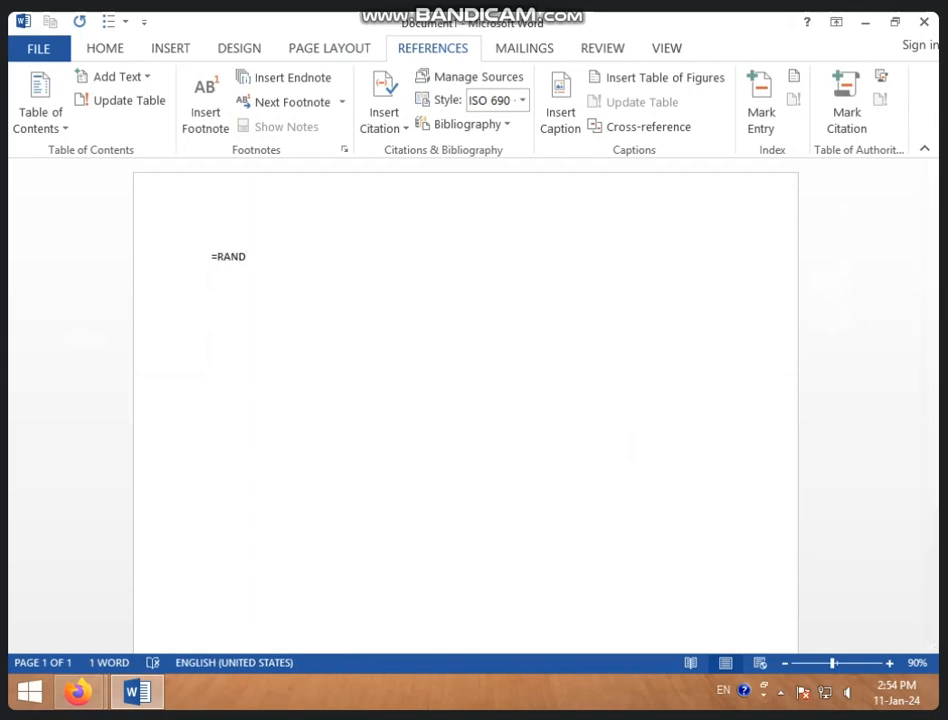
text(())
key(Return)
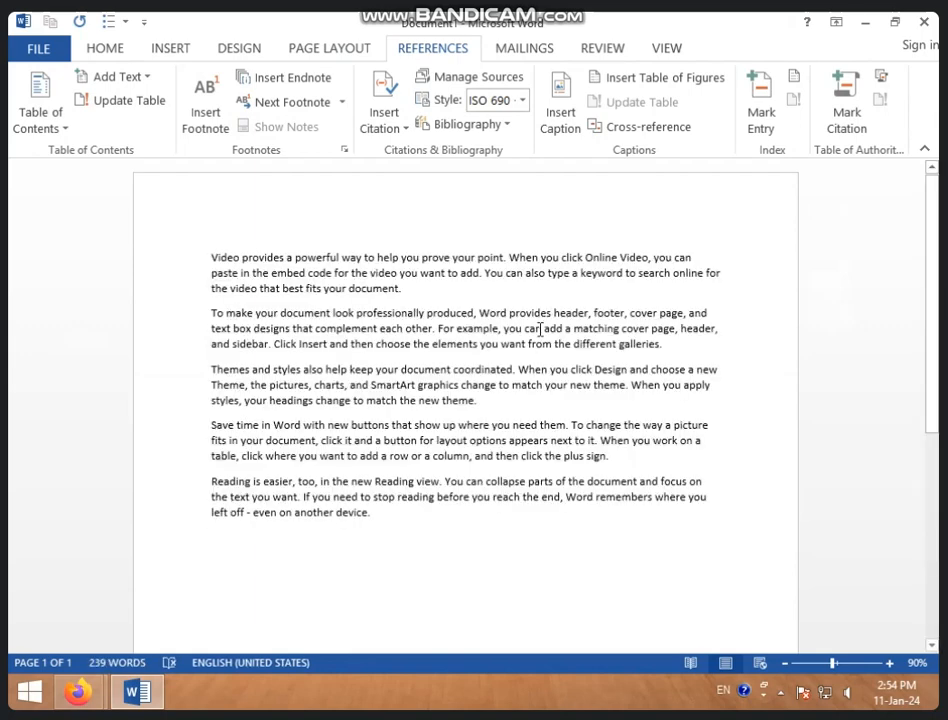
Add the line "MS WORD" above the first paragraph and format it with the Heading 1 style
click(185, 263)
click(217, 257)
click(211, 256)
key(Return)
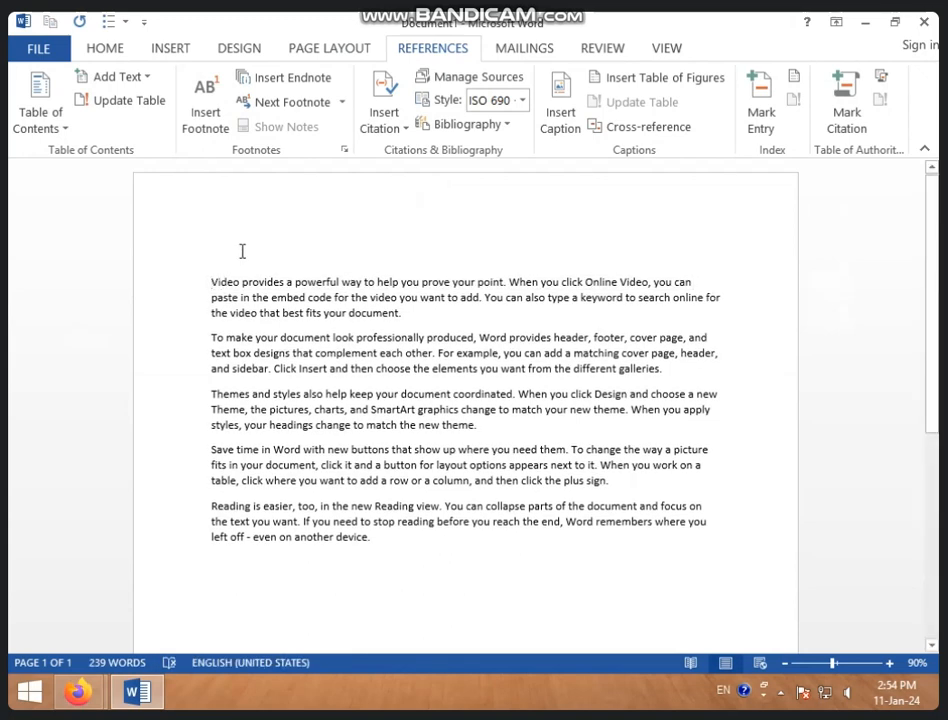
text(MS)
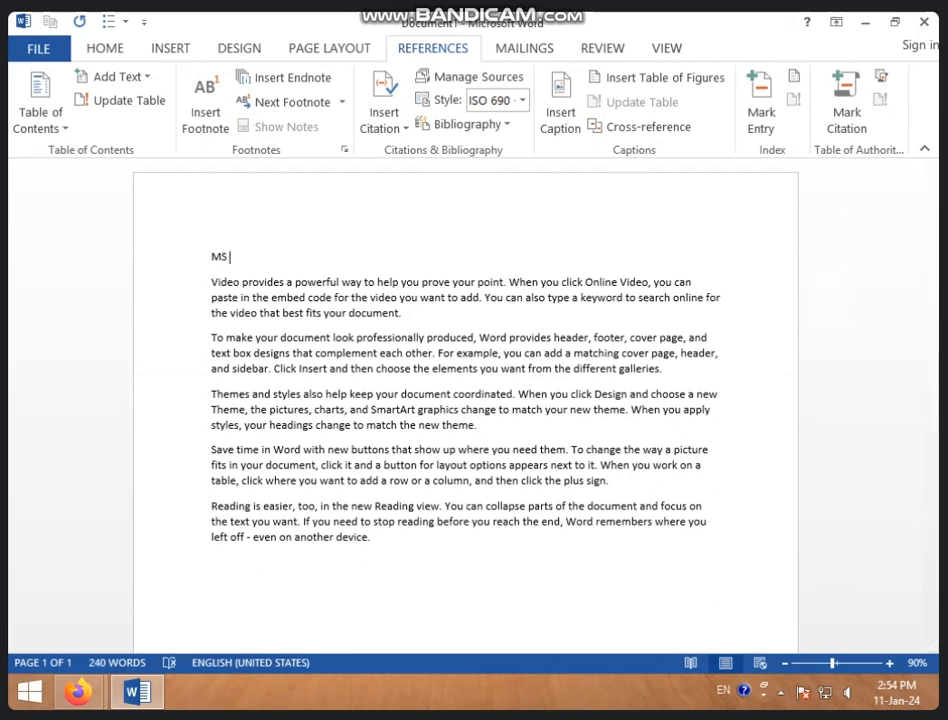
text( WORD)
drag(213, 256, 271, 256)
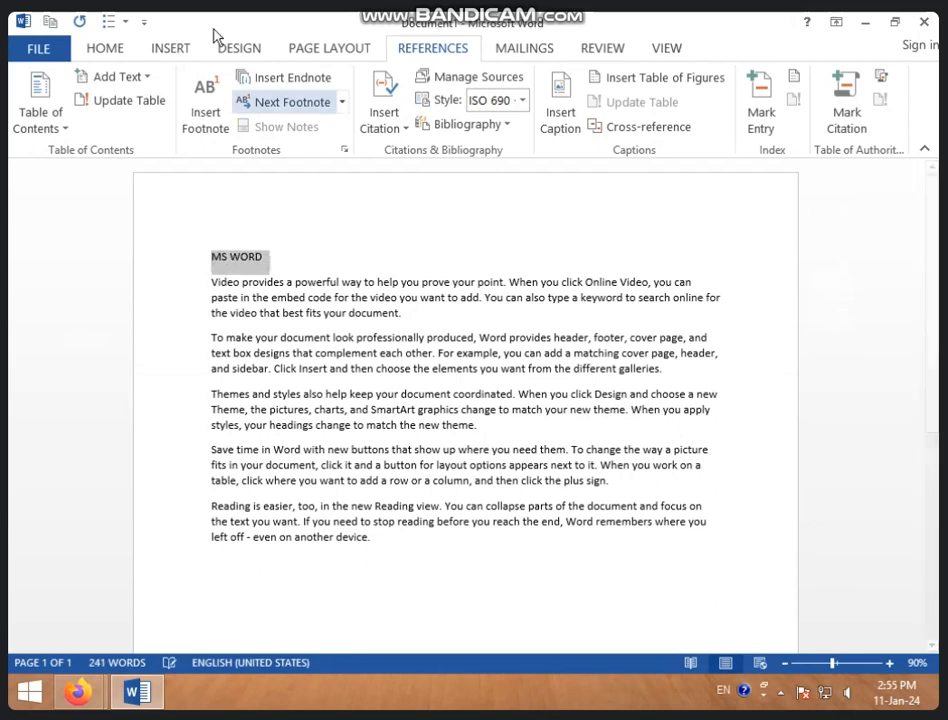
click(105, 50)
click(762, 128)
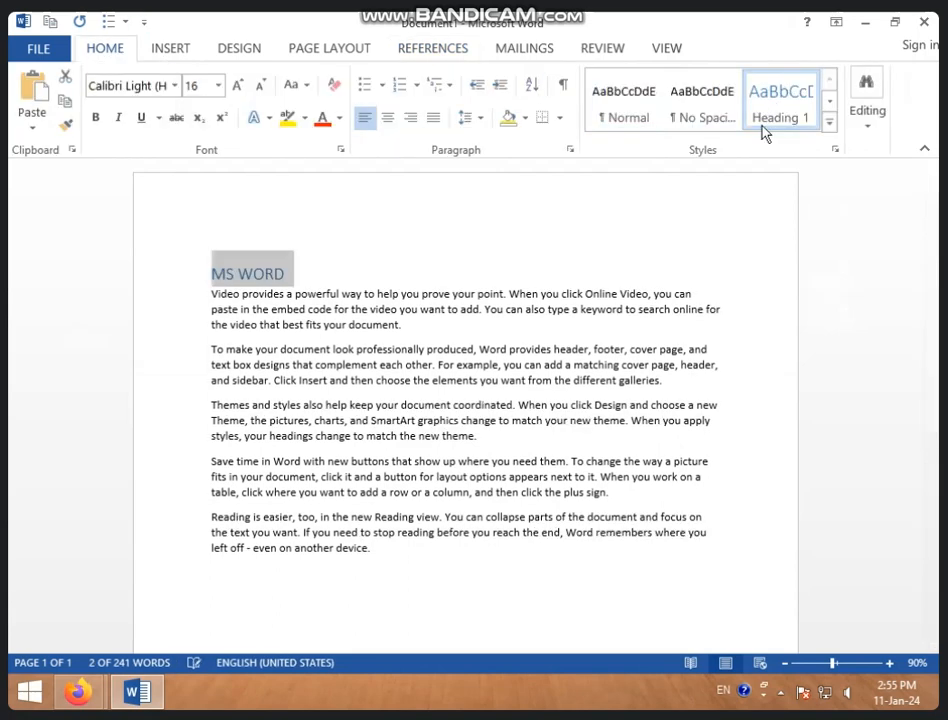
Add the line "HOME" below the paragraph beginning "Video provides" and format it with the Heading 2 style
click(475, 335)
key(Return)
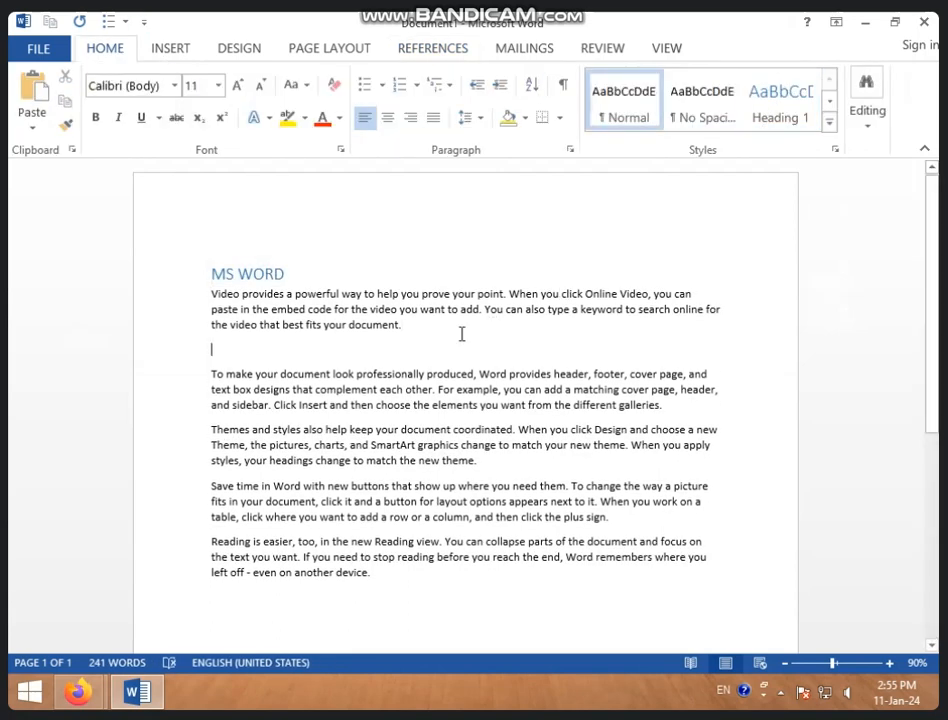
text(H)
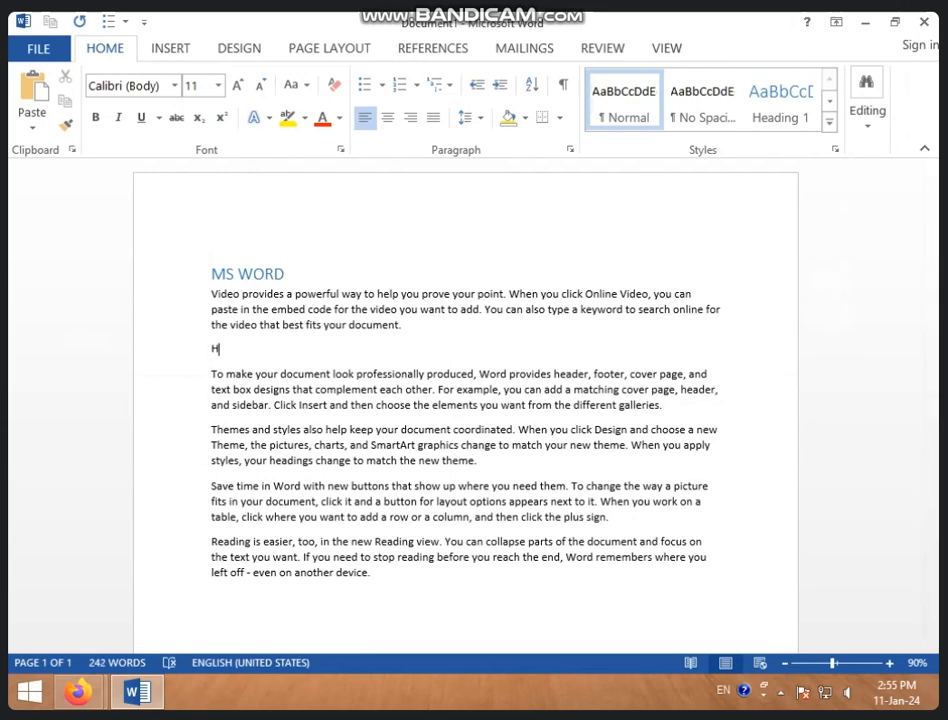
text(OME)
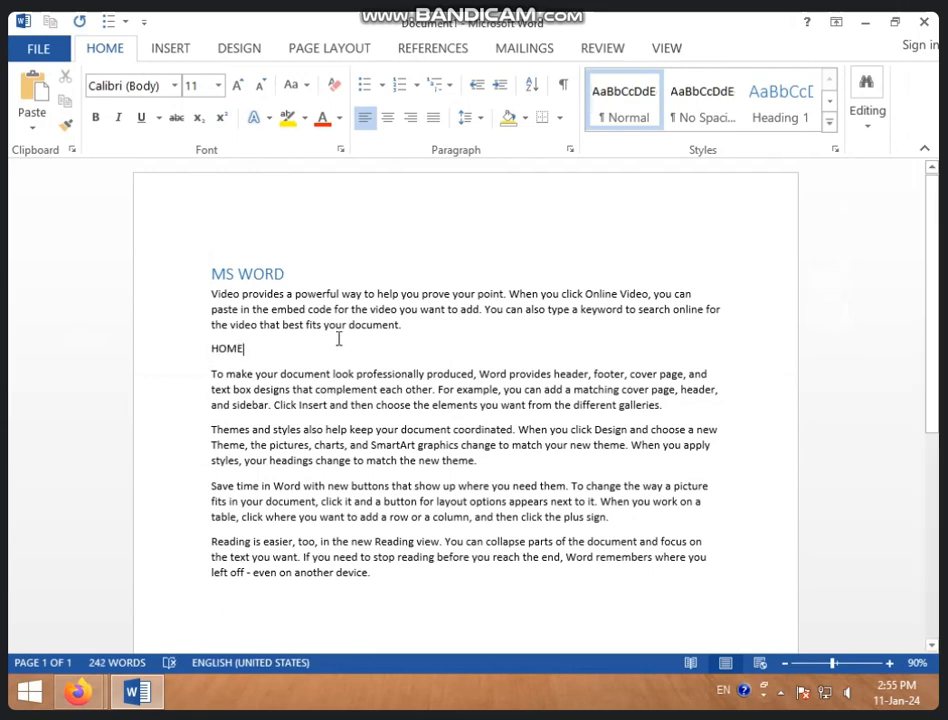
drag(213, 348, 275, 350)
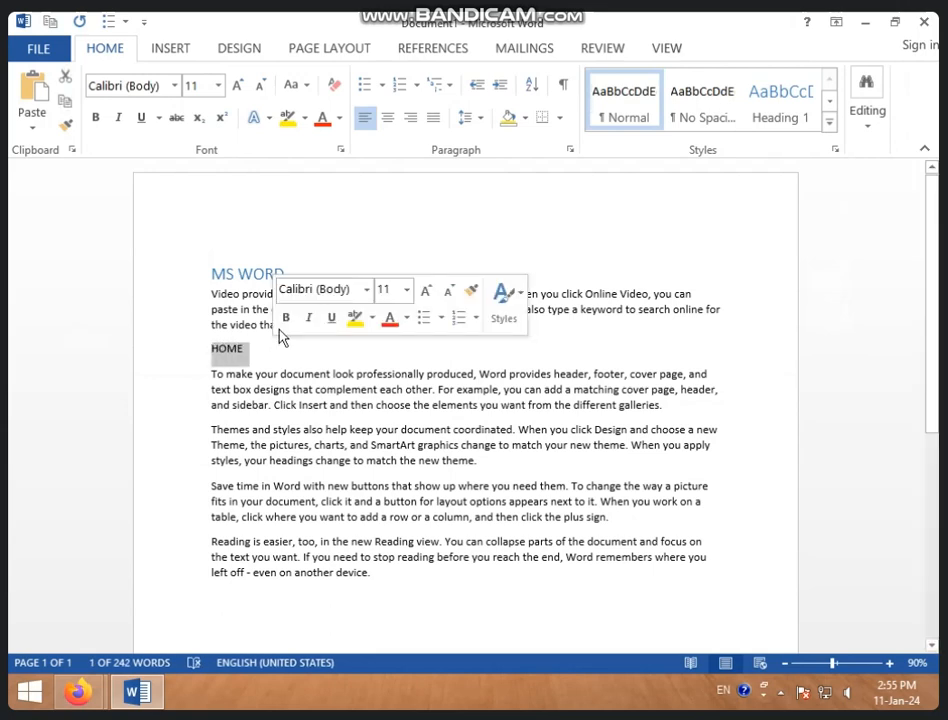
click(829, 123)
click(828, 124)
Add the line "INSERT TAB" below the paragraph beginning "To make your document" and format it with the Heading 2 style
click(476, 398)
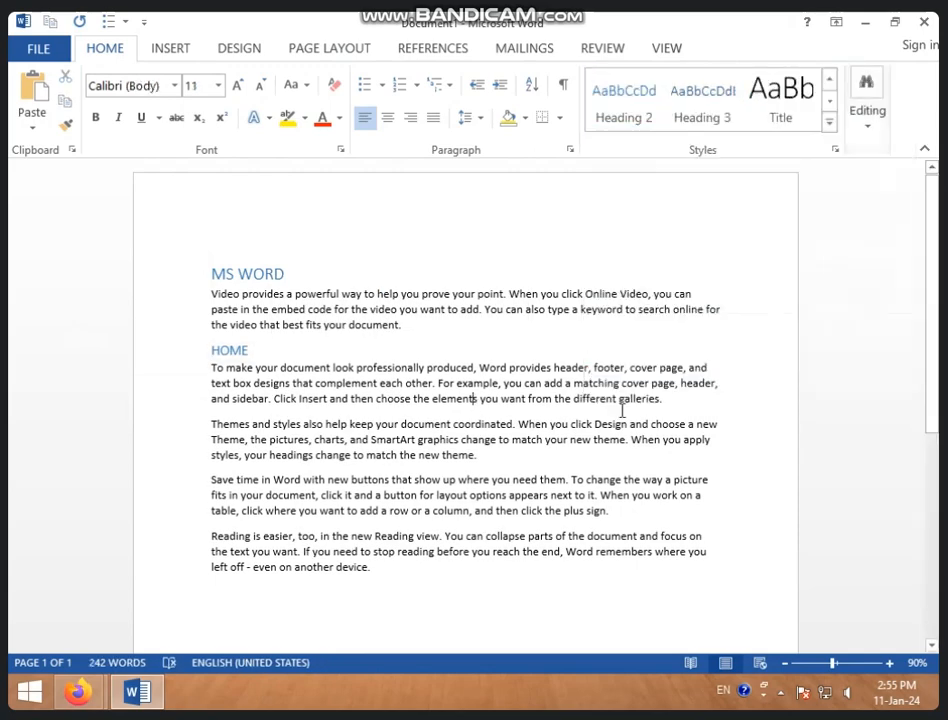
key(Return)
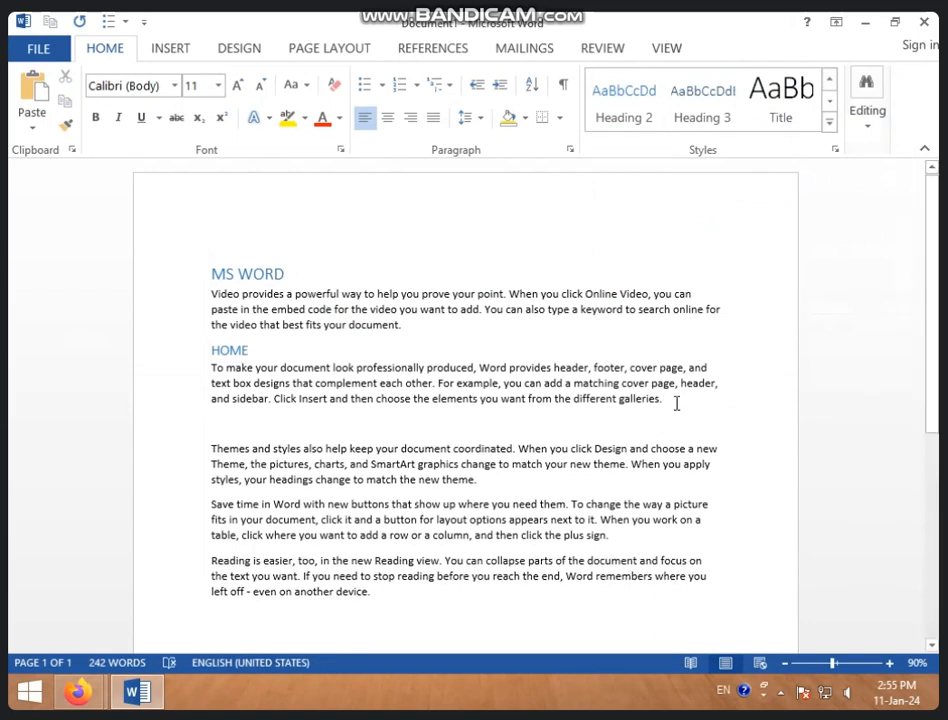
text(INSERT TAB)
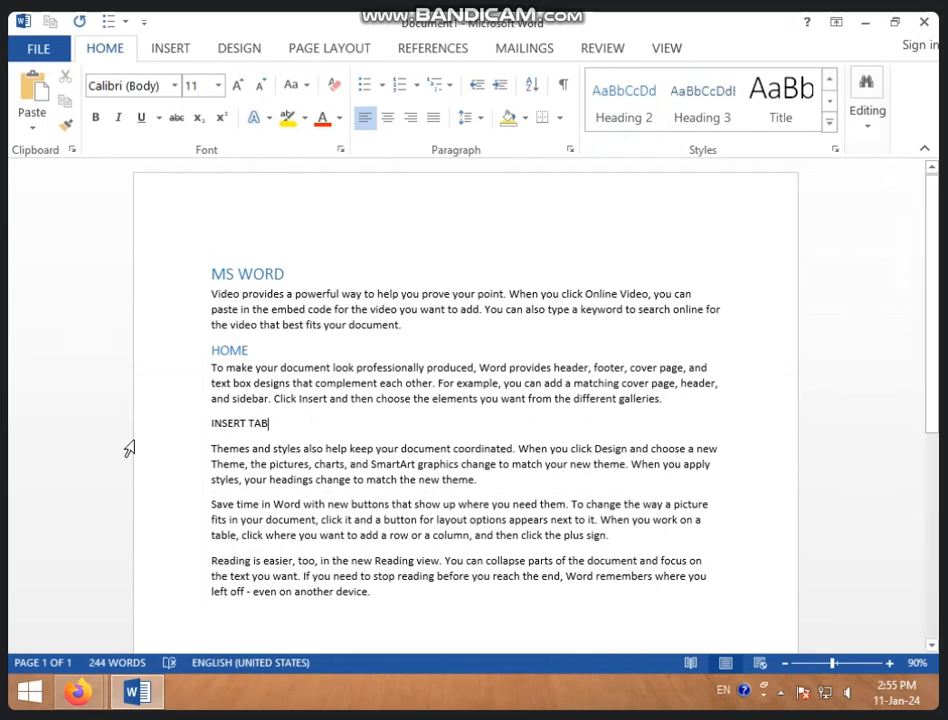
drag(213, 423, 272, 424)
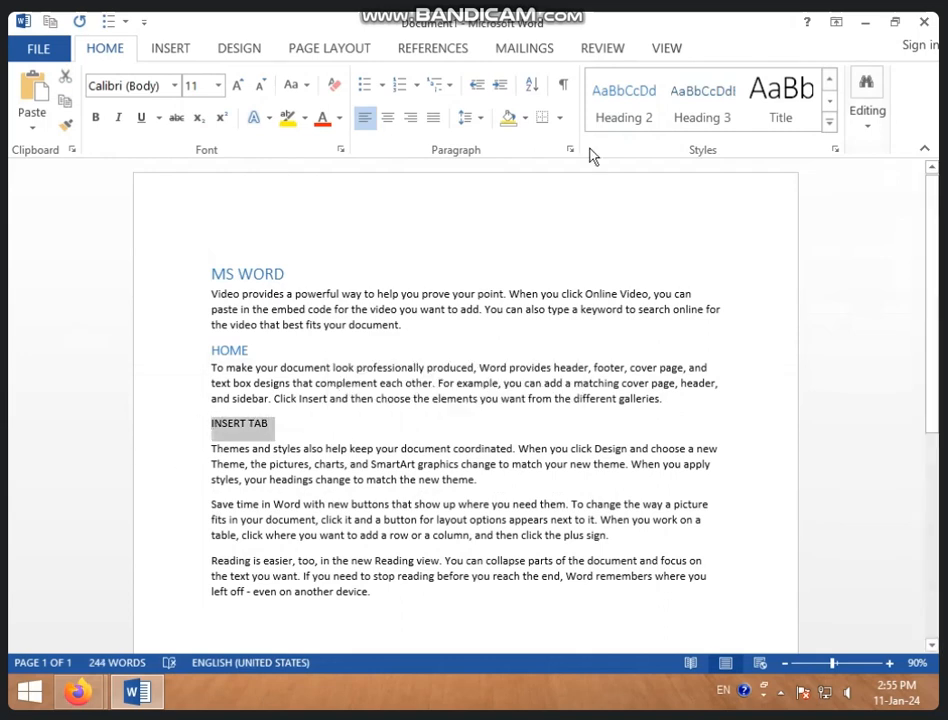
click(626, 125)
click(398, 442)
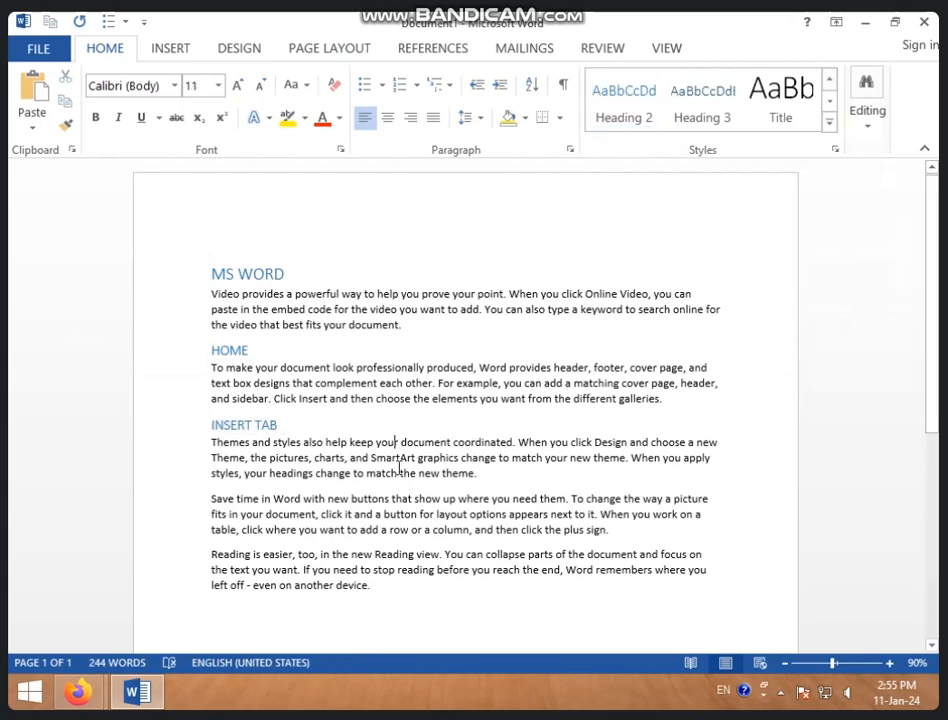
Add the line "MS EXCEL" below the last paragraph, format it with the Heading 1 style, and start a new line under it
scroll(397, 459, down, 2)
click(395, 521)
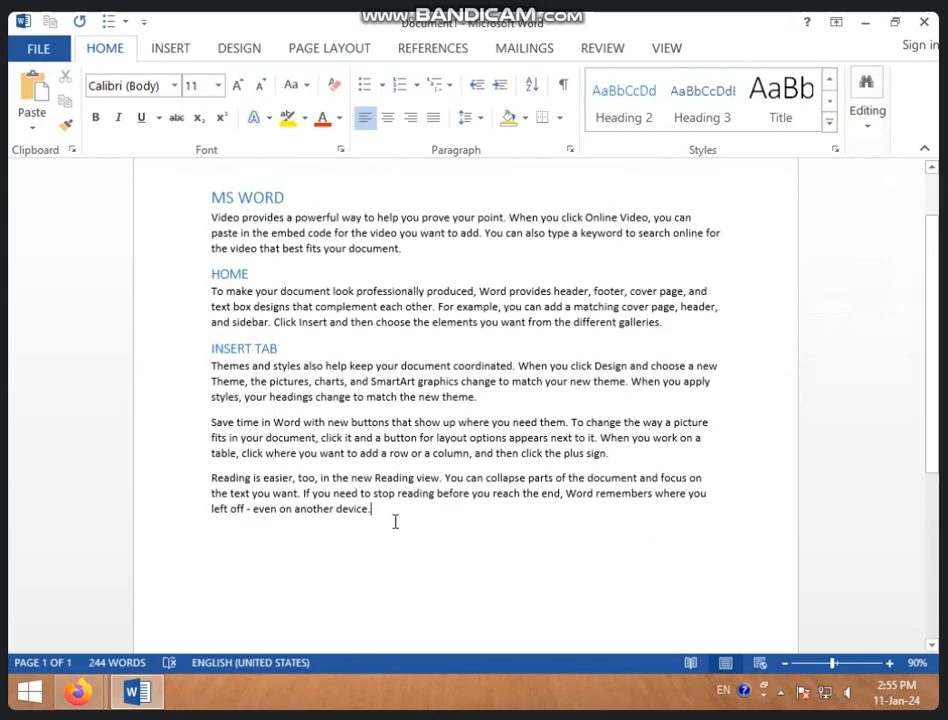
key(Return)
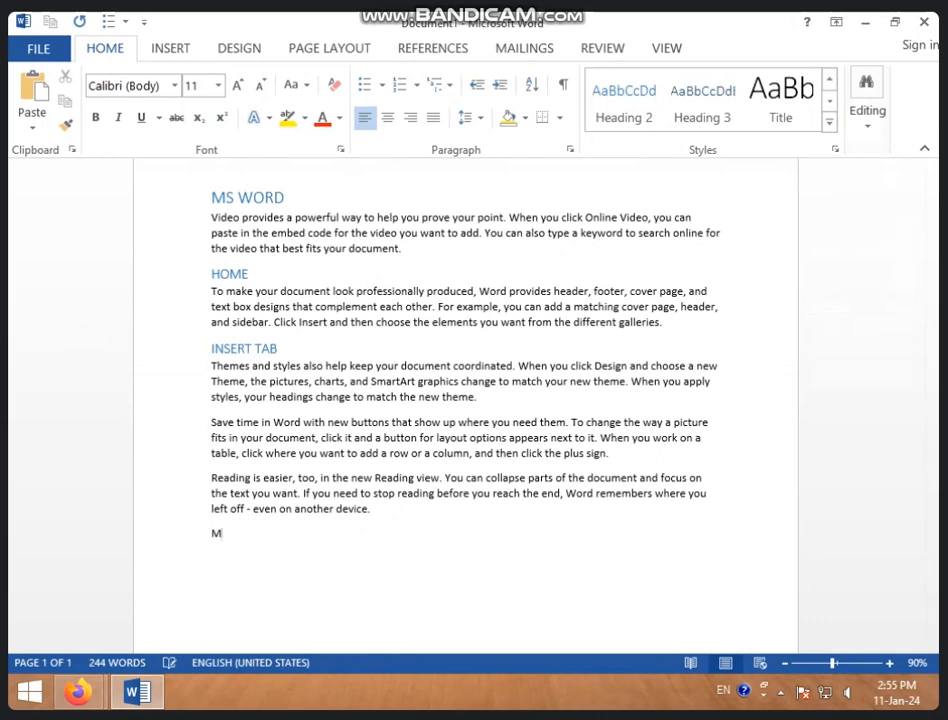
text(MS EXCEL)
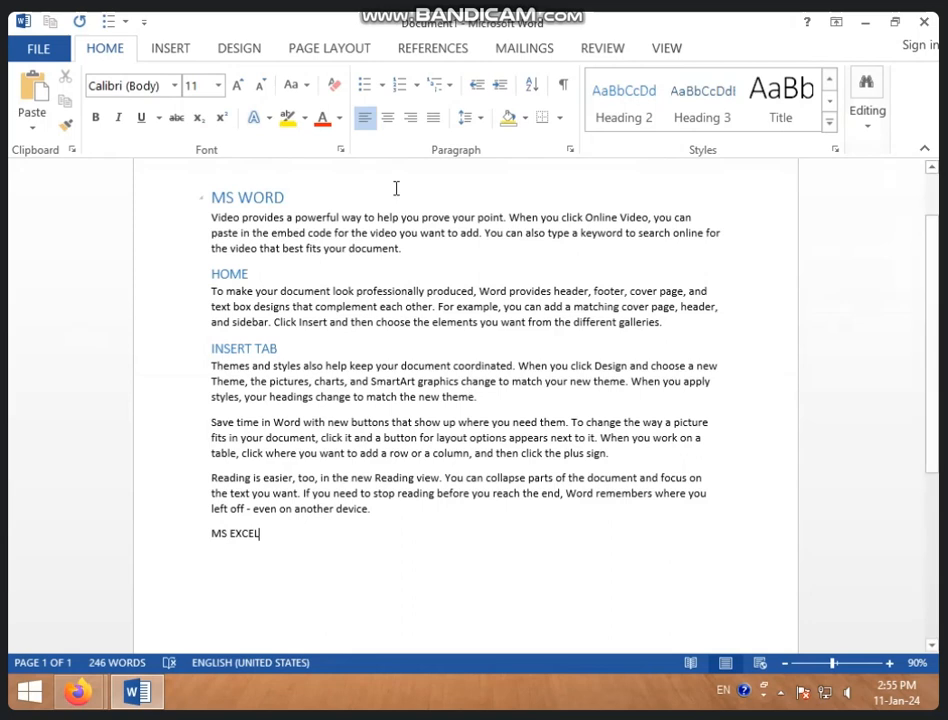
click(213, 533)
key(shift+End)
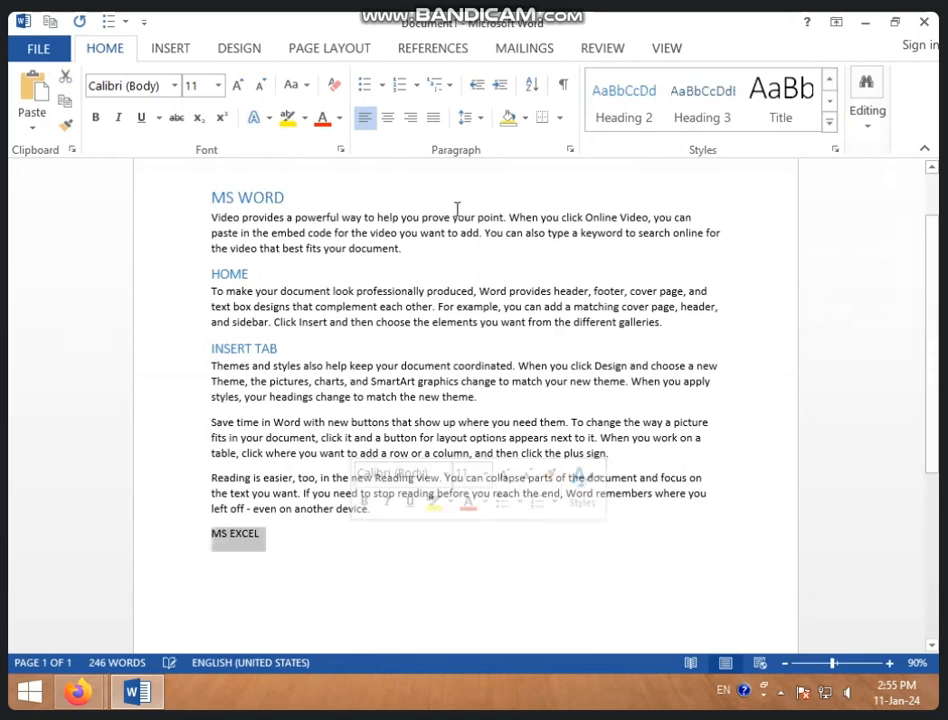
click(829, 121)
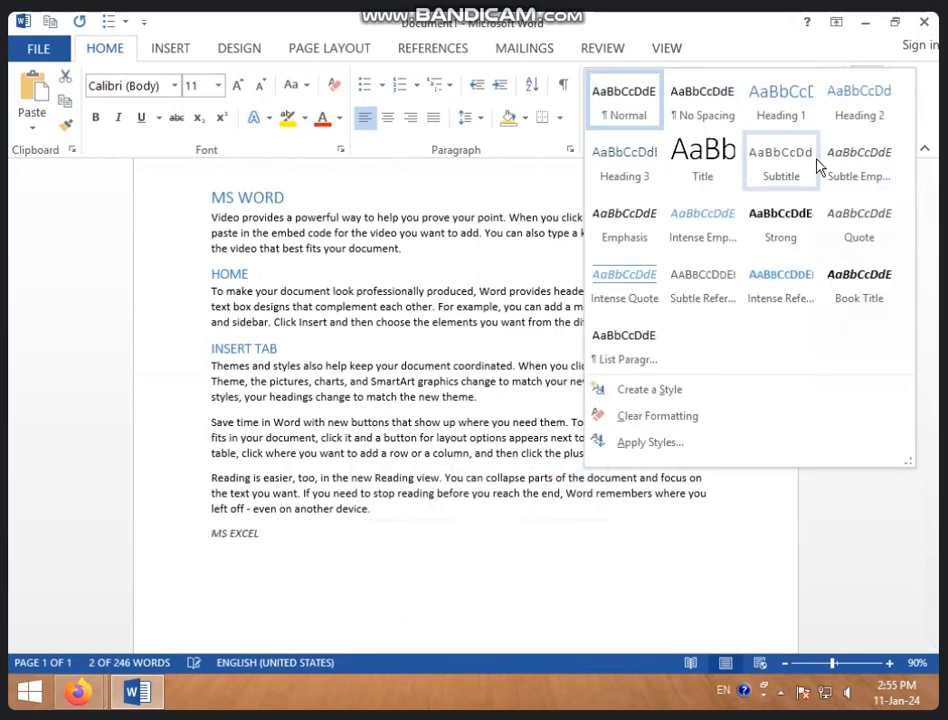
click(781, 100)
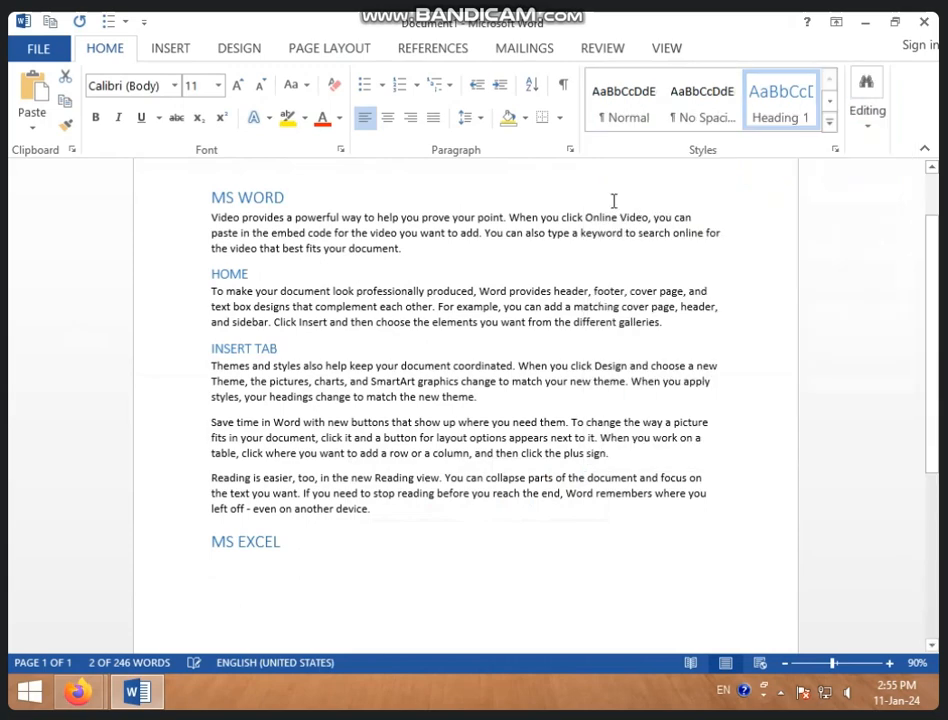
click(366, 556)
key(Return)
Add an empty line above the "MS WORD" heading and move the heading to a new page with a page break
scroll(378, 377, up, 2)
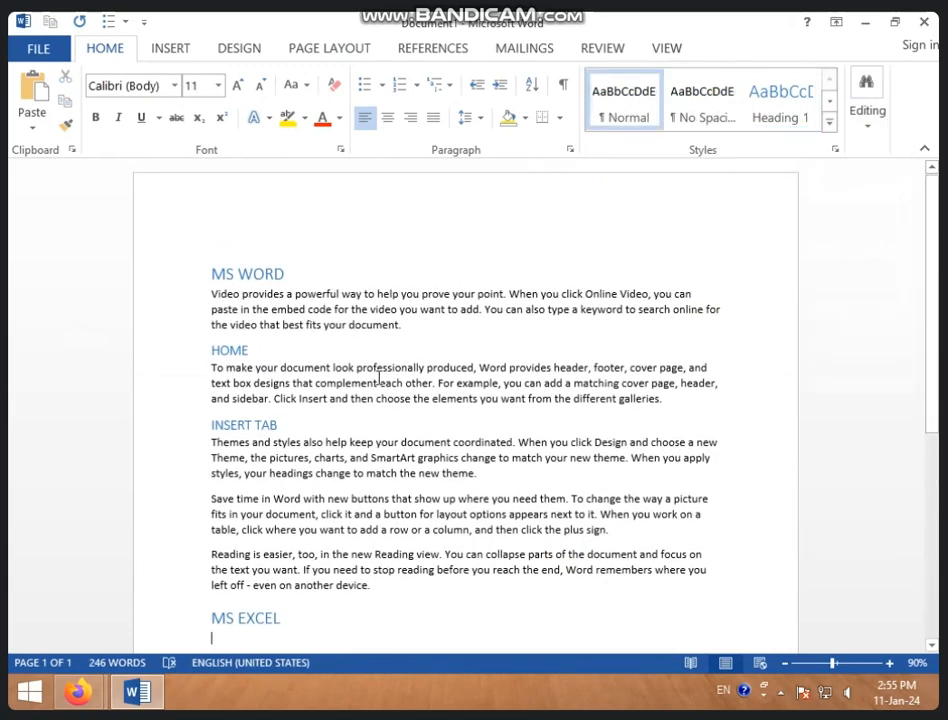
click(212, 277)
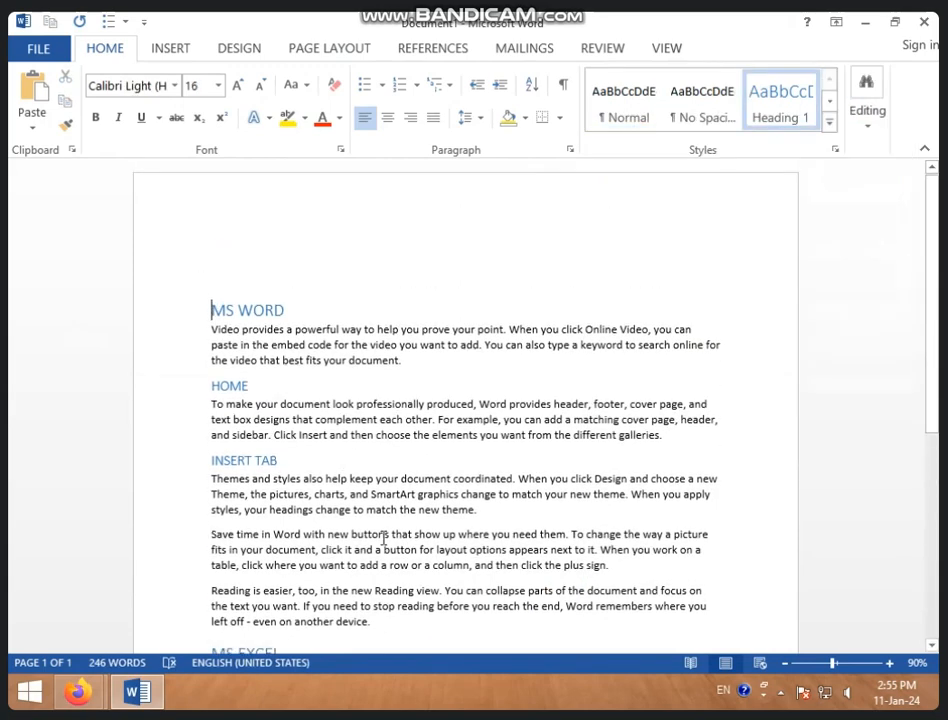
click(381, 549)
scroll(398, 521, down, 3)
click(382, 443)
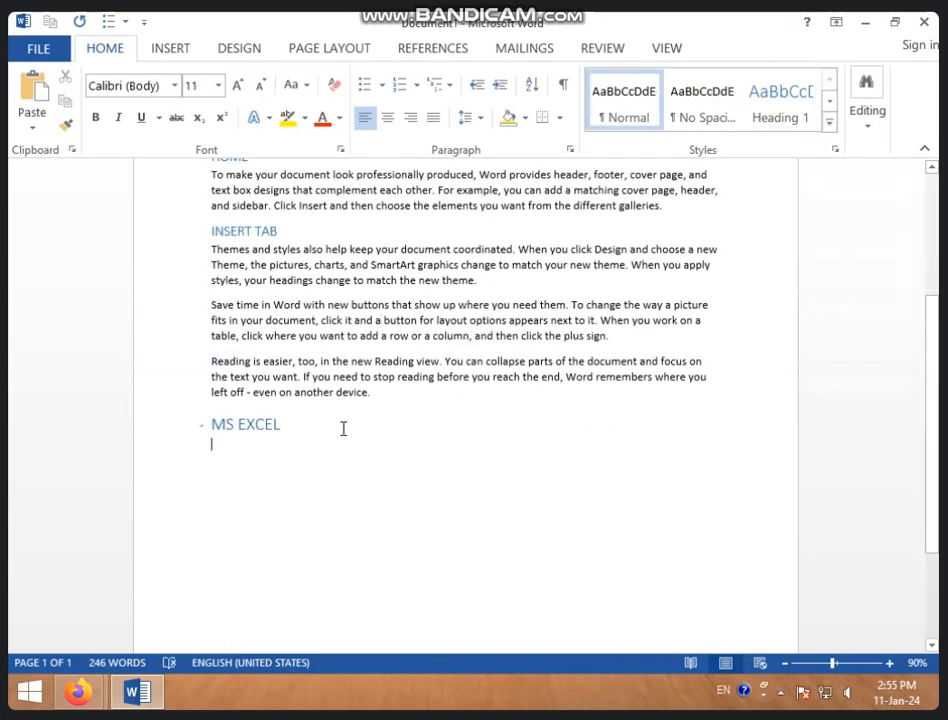
scroll(343, 428, up, 2)
scroll(343, 428, up, 2)
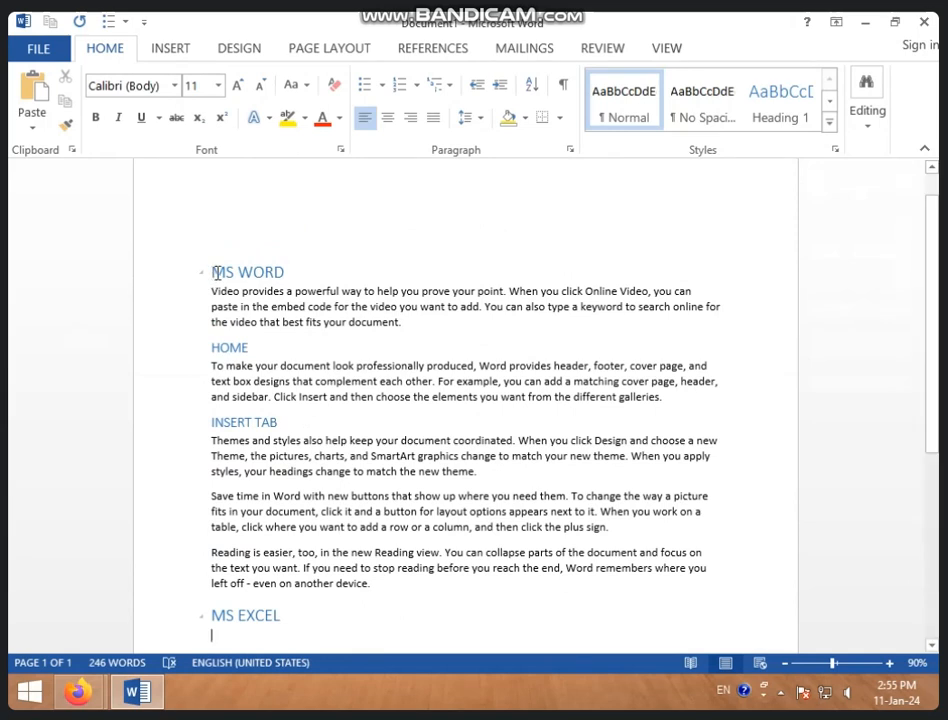
click(212, 272)
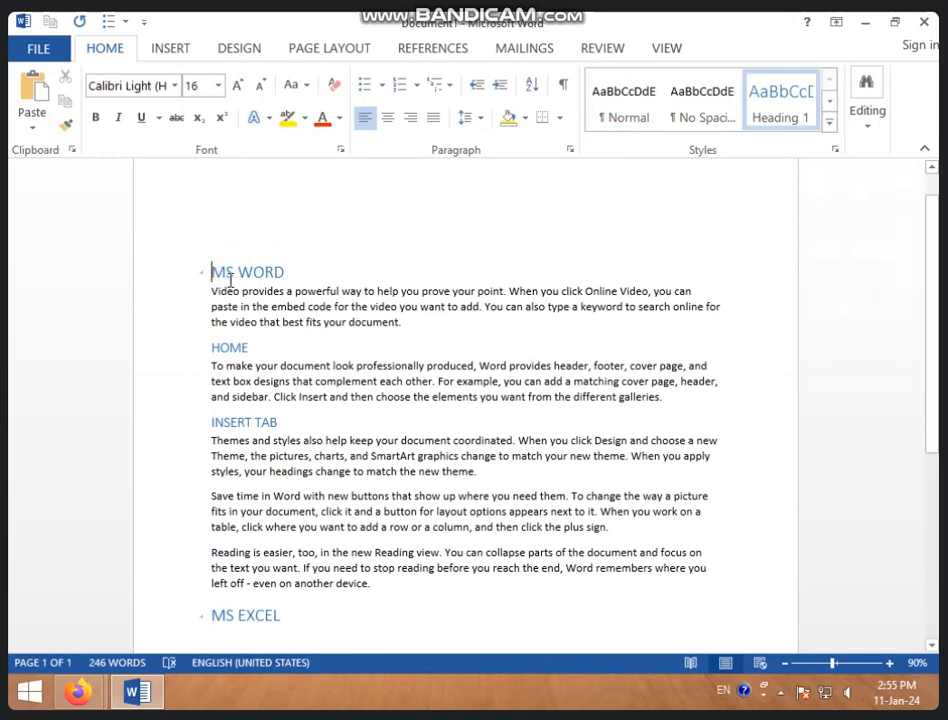
key(ctrl+Return)
key(Up)
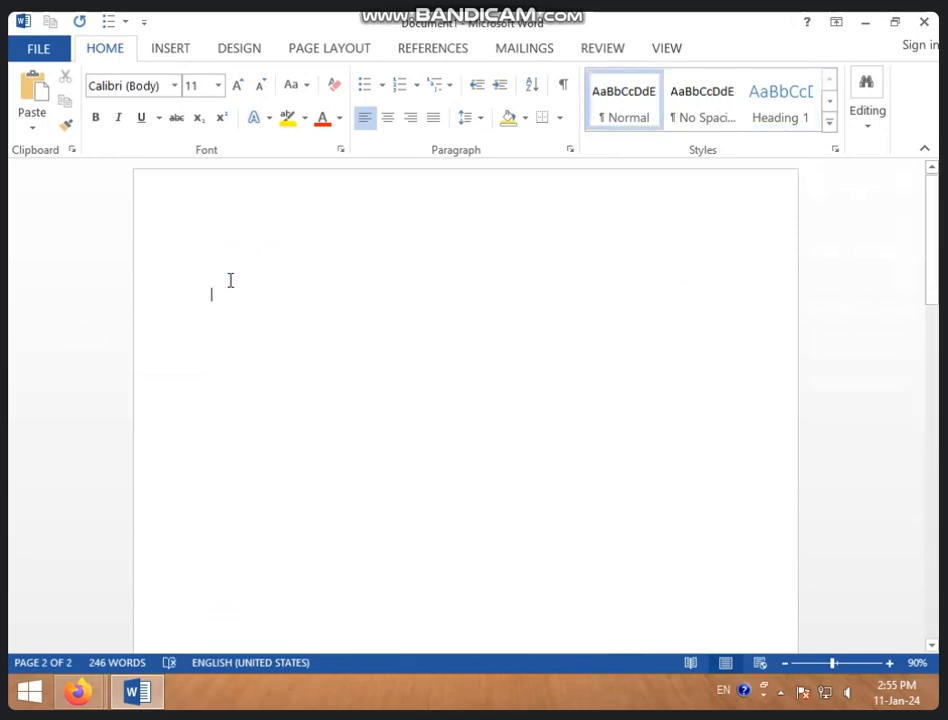
Enter filler text on the first page, starting with "MS WORD FDHFDHKFJHDJH" and followed by the short lines JUG, HJ, HG, JGH and J
text(MS WORD)
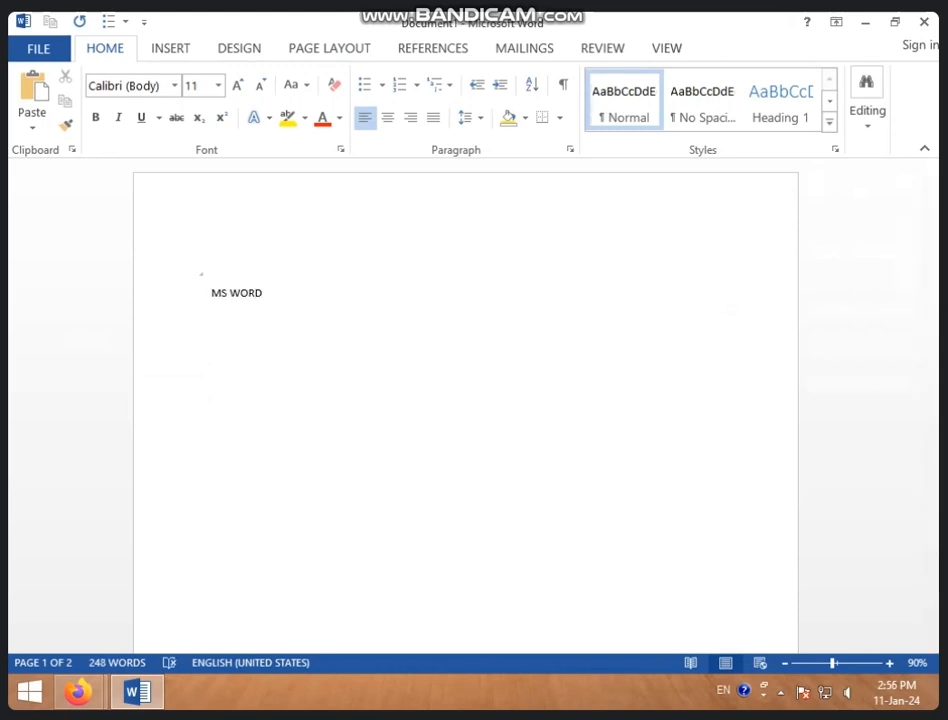
text( FDHFDHKFJHDJH JKFHKDJHFSJDHFGKDSHG)
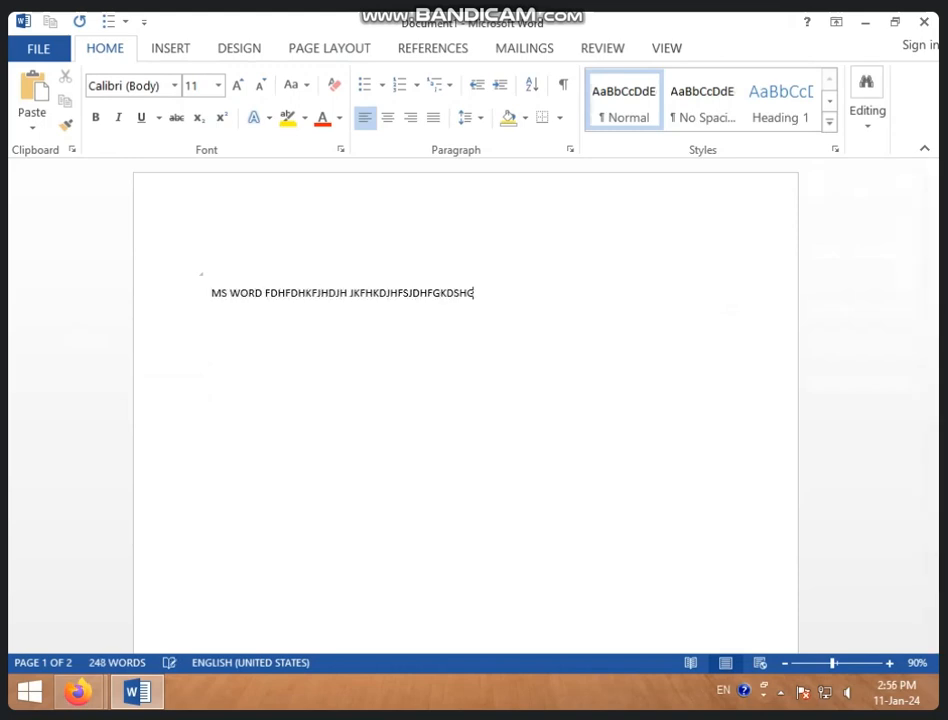
text(JHDFSGHFKJHFDKGHKJFDHGFKJHGKJF)
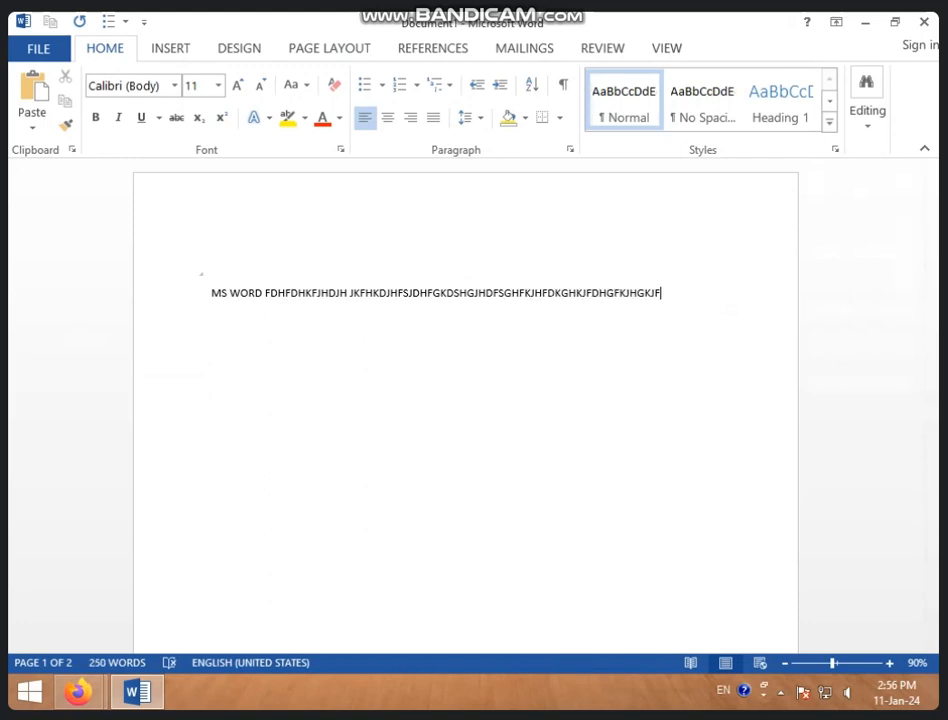
text(UJ)
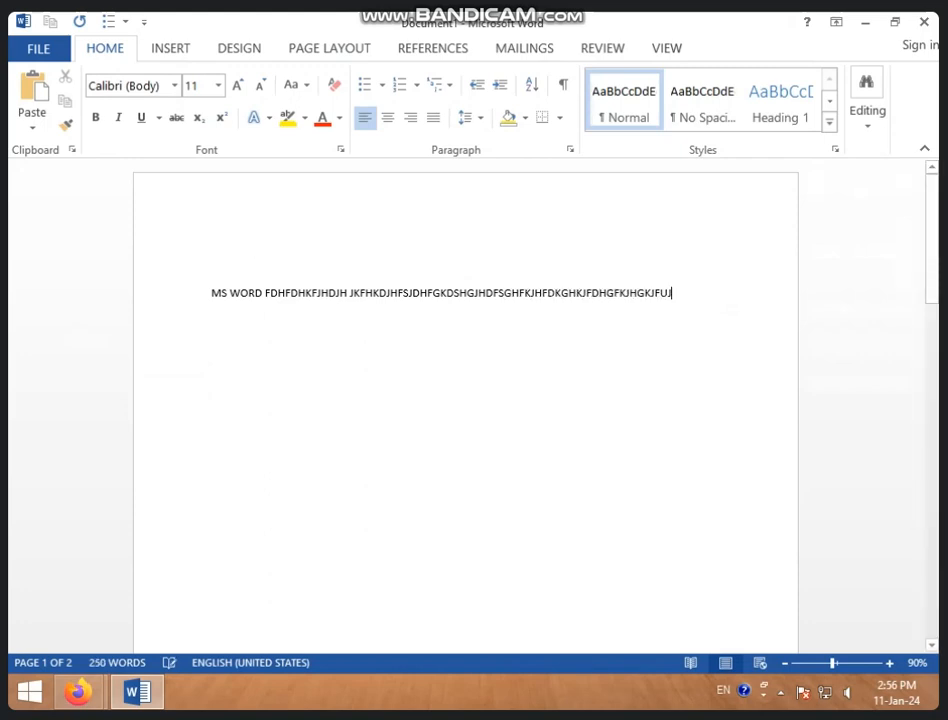
text(TYUYTUY JUG HJ HG JGH J)
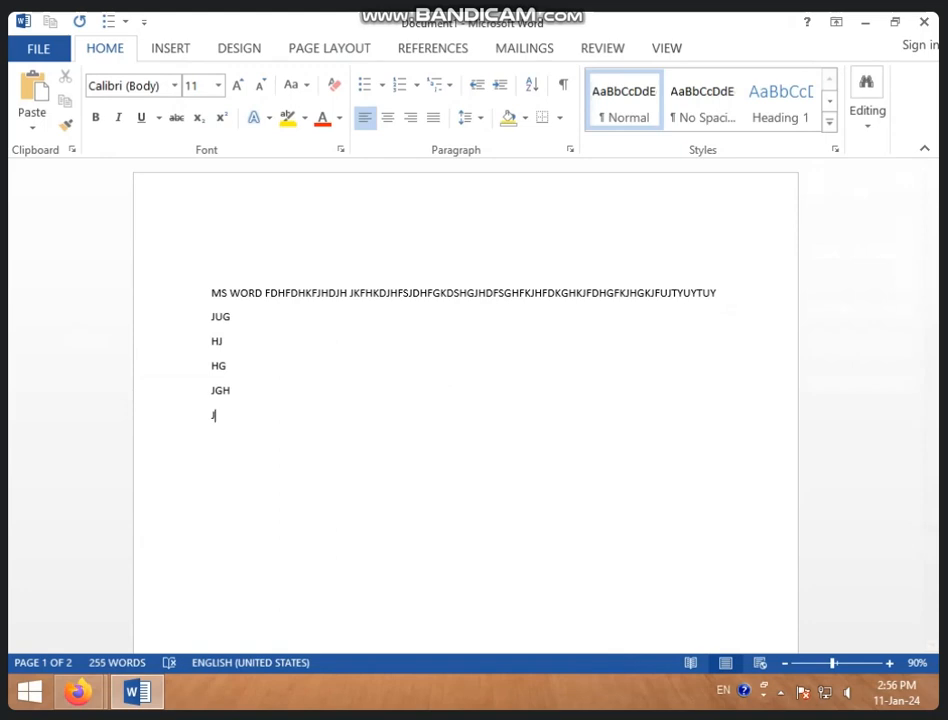
Open the cross-reference settings with Heading as the reference type and Heading text as the inserted content
scroll(260, 432, down, 5)
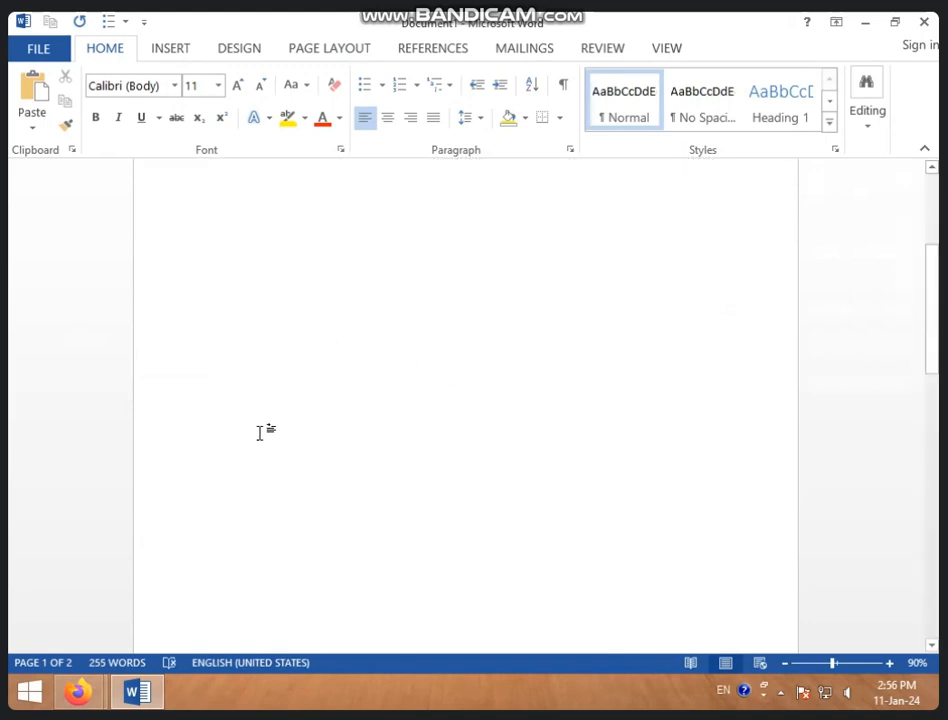
scroll(260, 432, down, 6)
scroll(285, 537, up, 10)
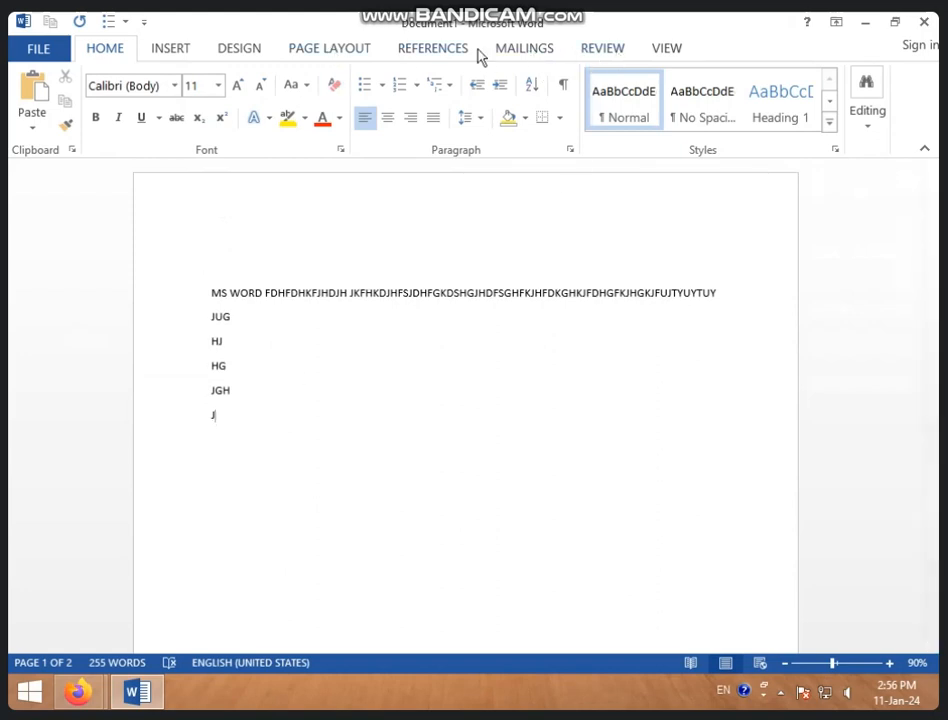
click(441, 52)
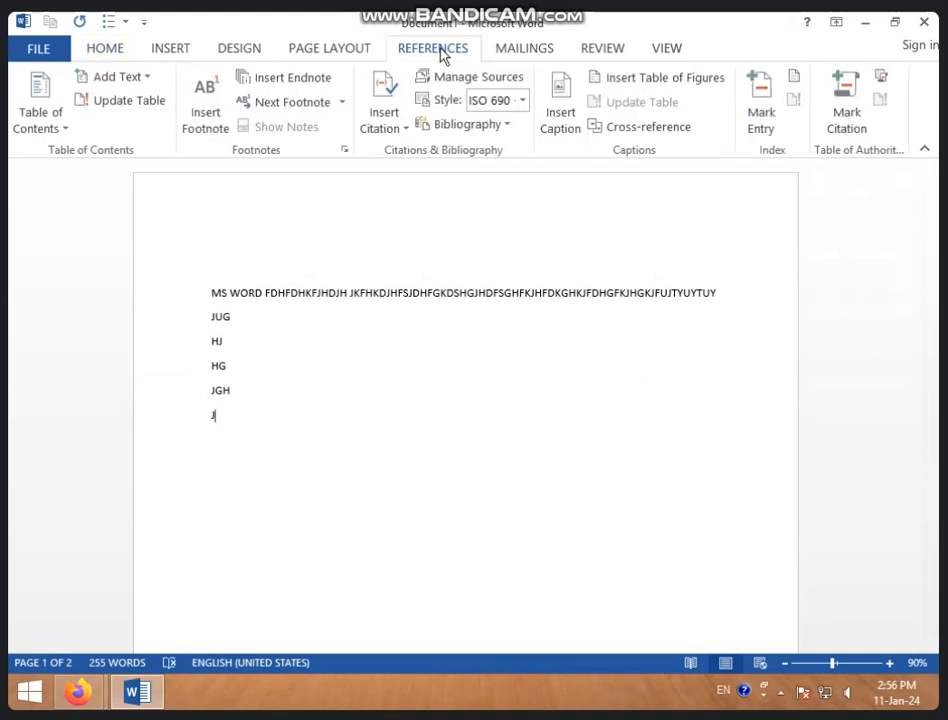
click(622, 134)
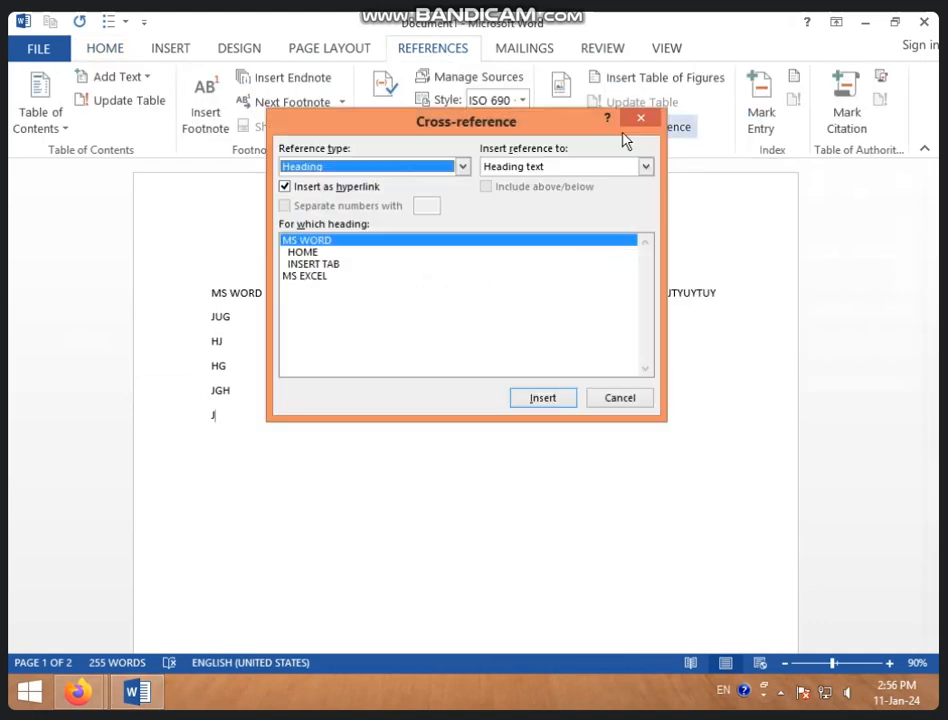
click(343, 172)
click(345, 180)
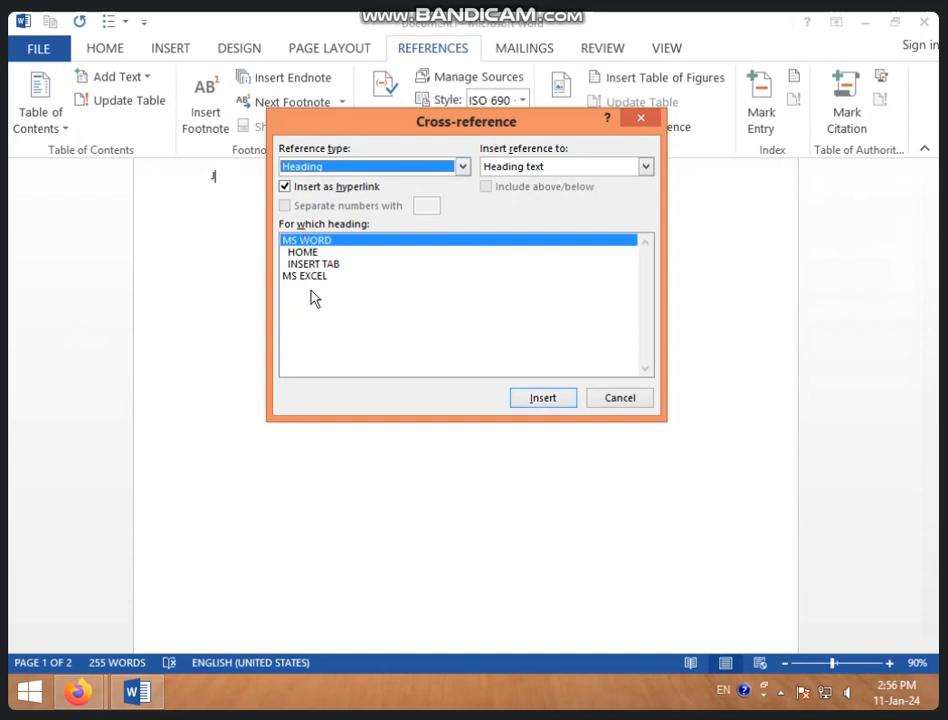
Insert a hyperlinked cross-reference to the "MS WORD" heading text after the last filler line "J" and separate the two with spaces
click(307, 256)
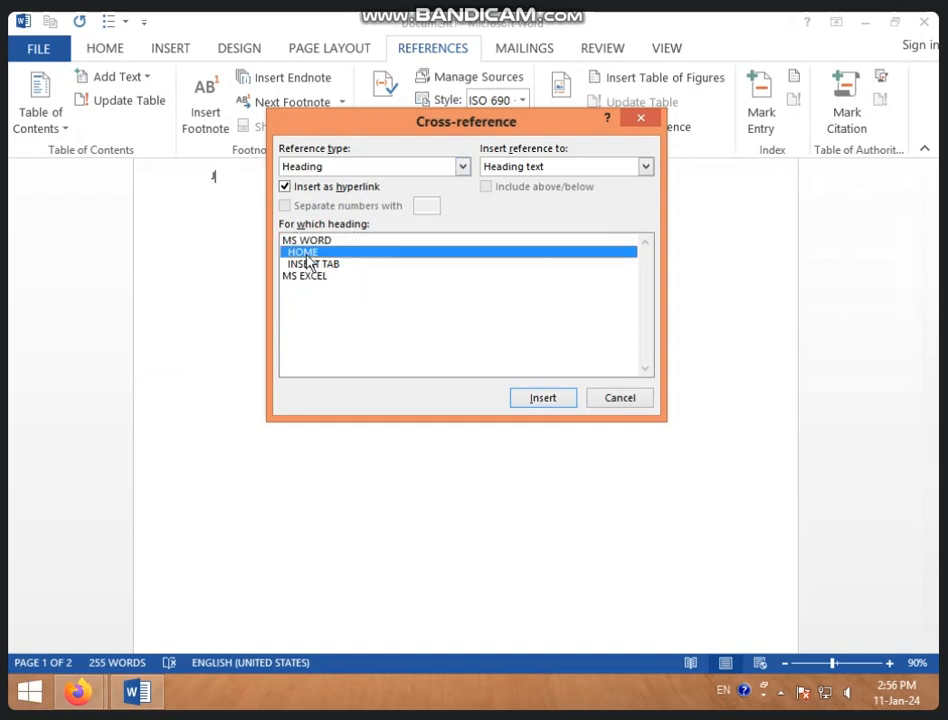
click(307, 266)
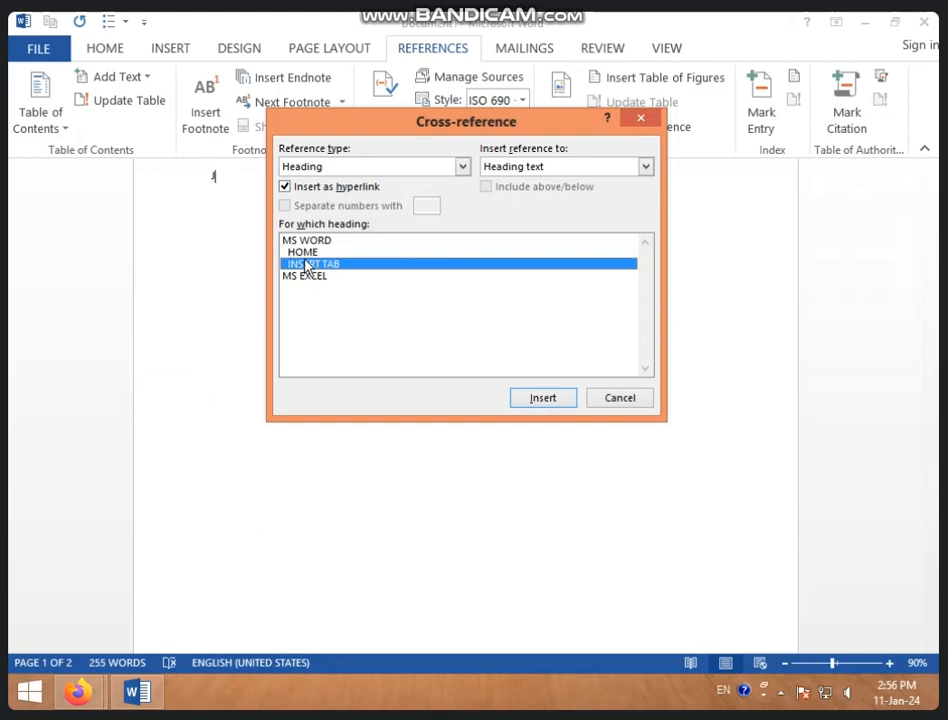
click(305, 241)
drag(402, 133, 681, 157)
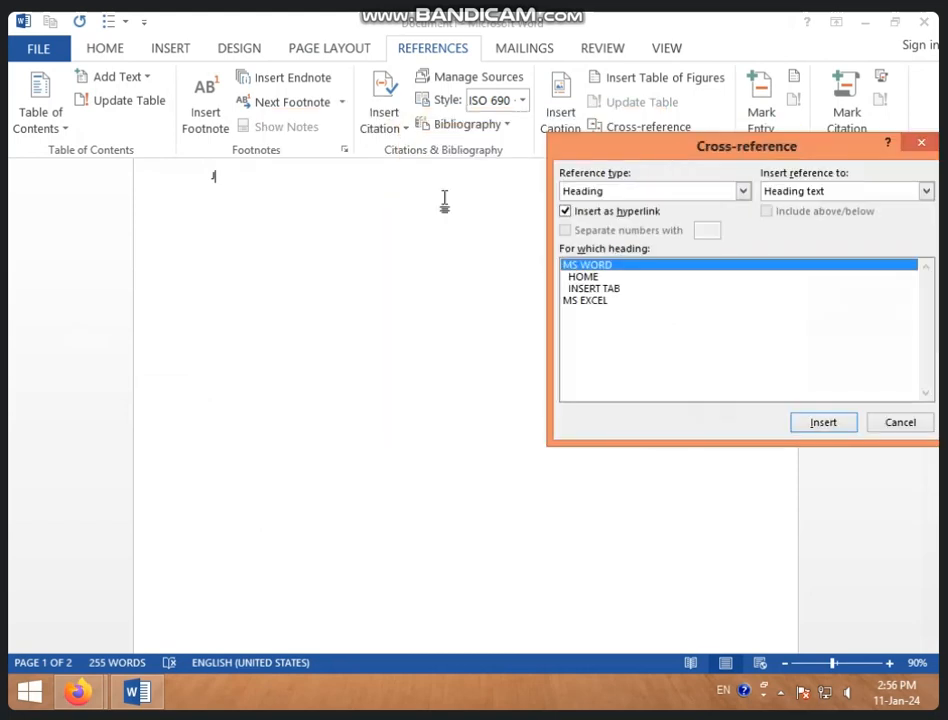
click(271, 197)
scroll(272, 198, up, 4)
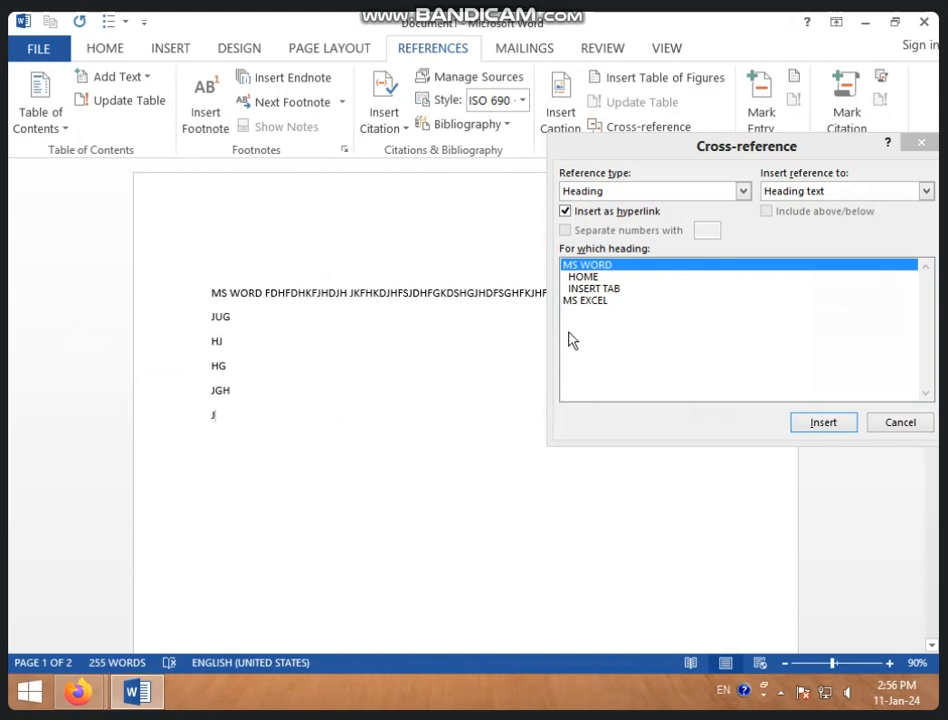
click(820, 328)
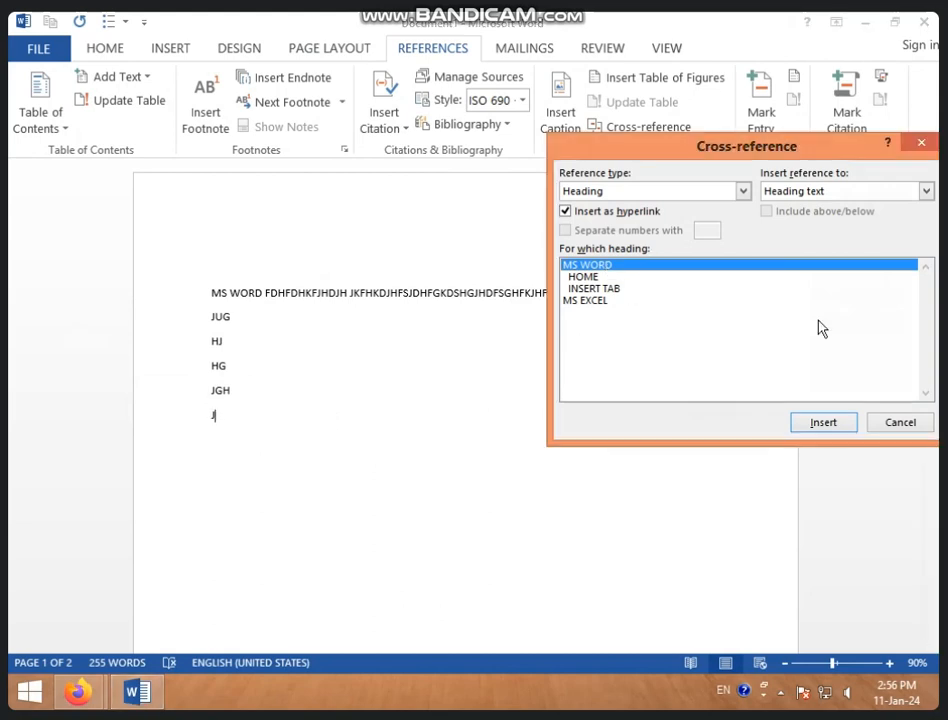
click(823, 422)
click(900, 422)
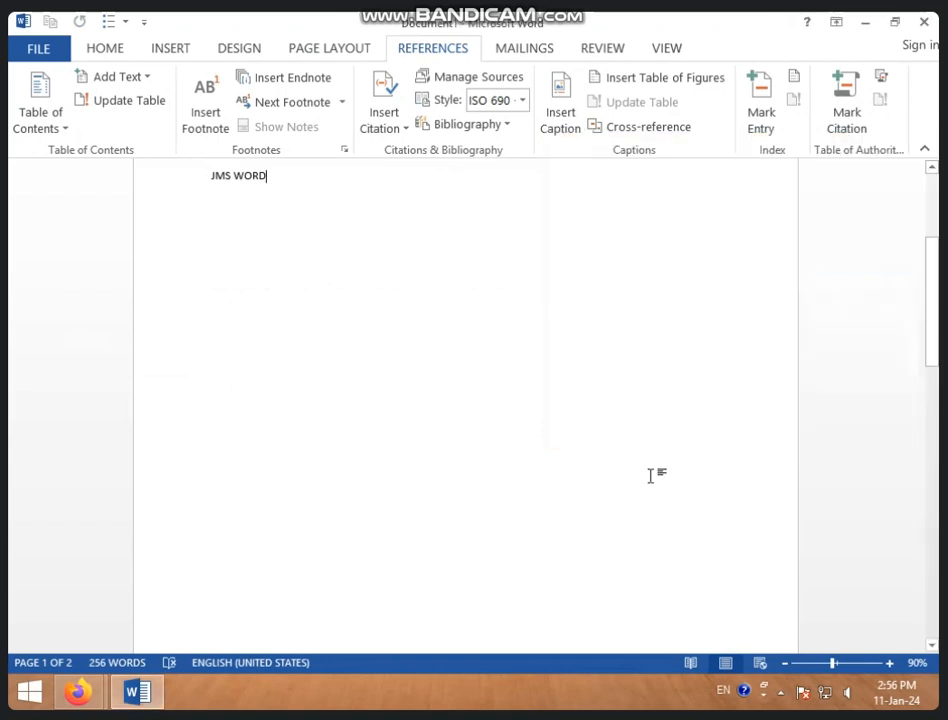
scroll(463, 443, up, 4)
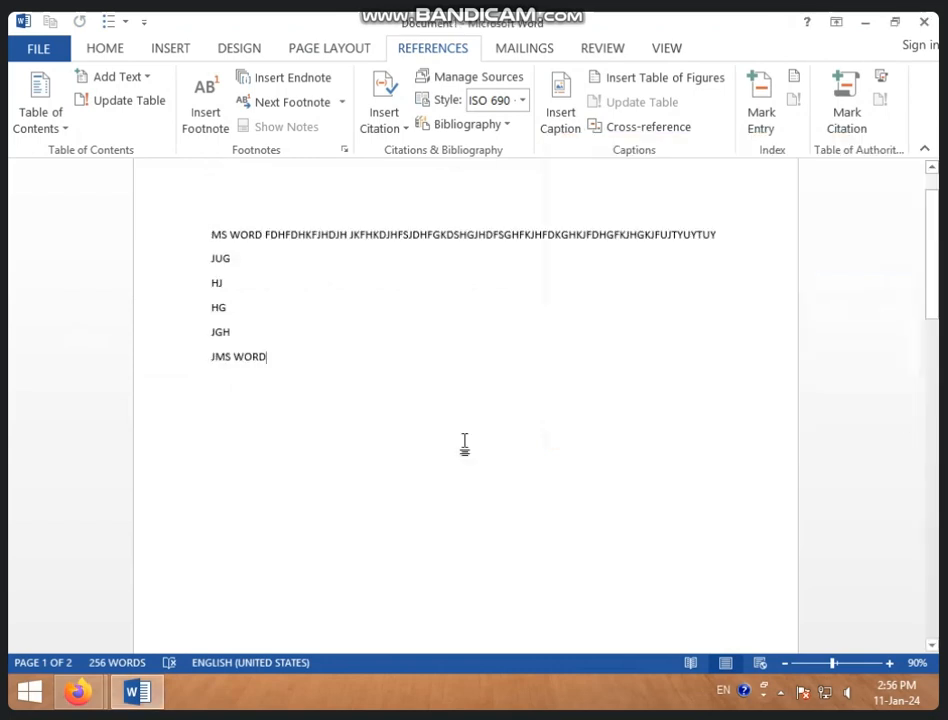
click(215, 415)
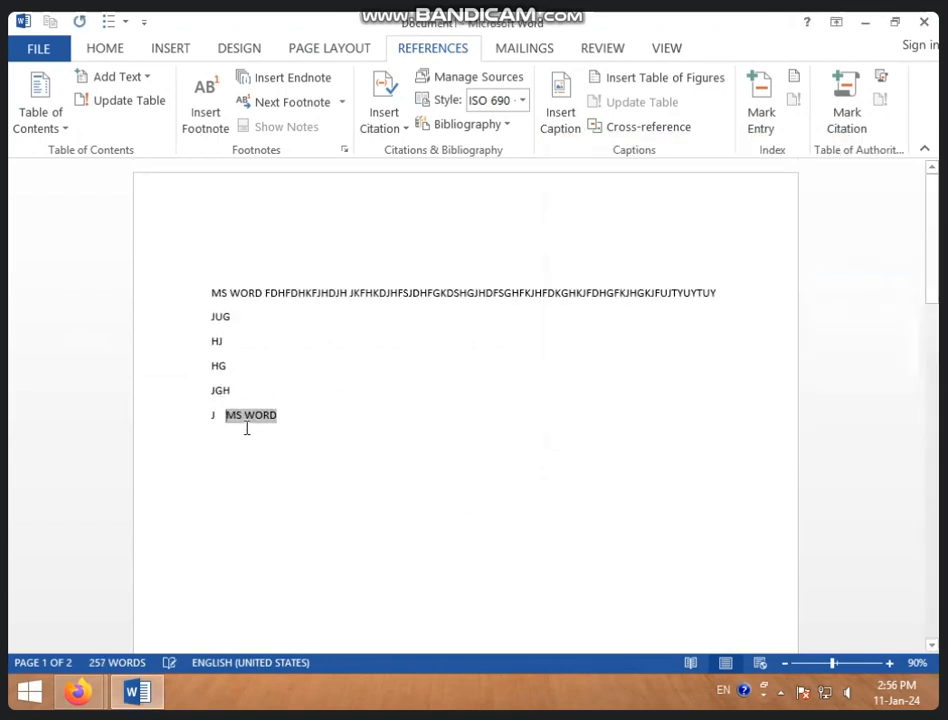
Follow the "MS WORD" cross-reference after the filler line "J" to its heading on the second page
click(279, 428)
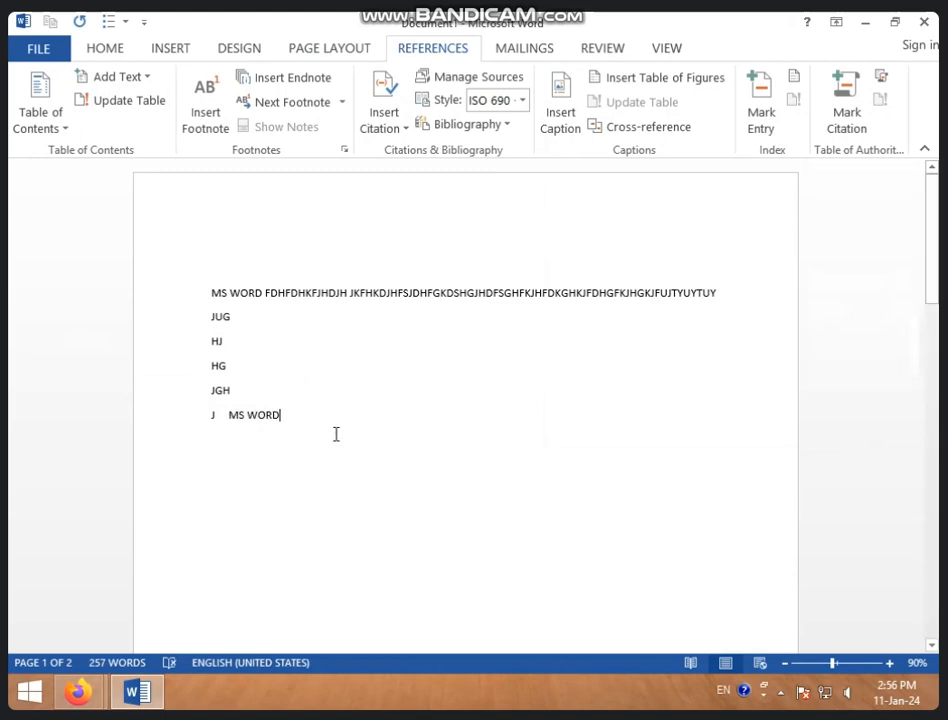
click(228, 424)
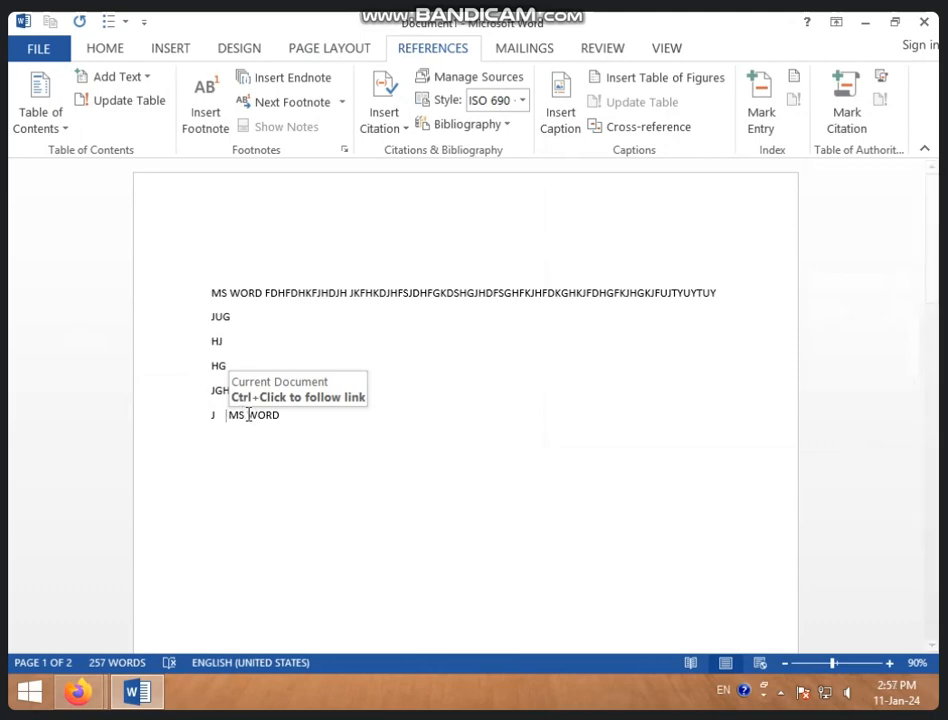
ctrl+click(248, 414)
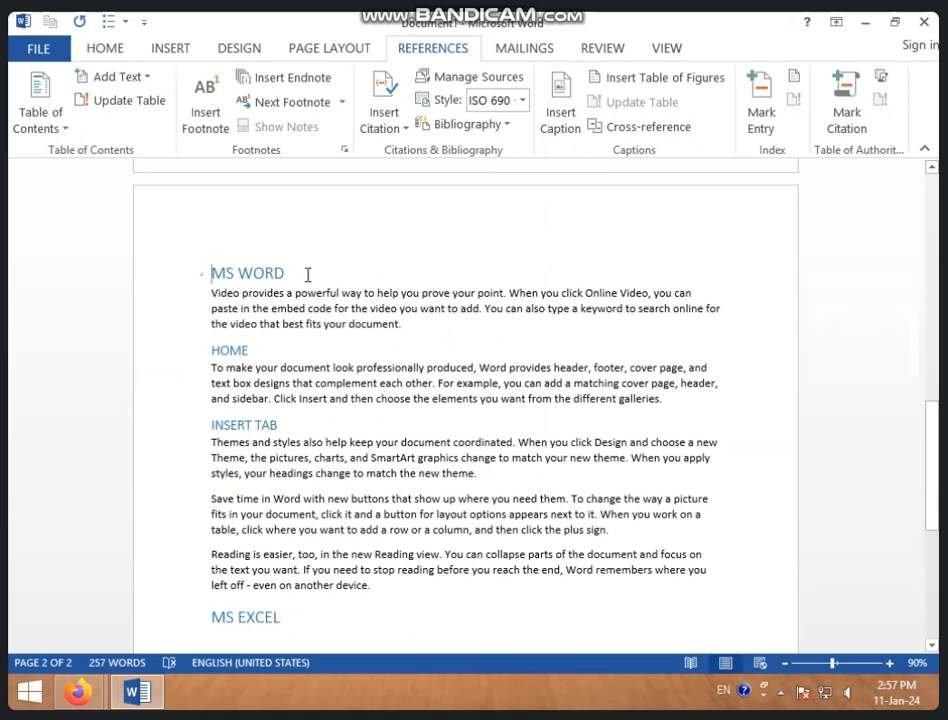
Add the filler line "HGFHGFHGFHG" and an empty line below the "MS EXCEL" heading
click(333, 615)
scroll(342, 638, down, 2)
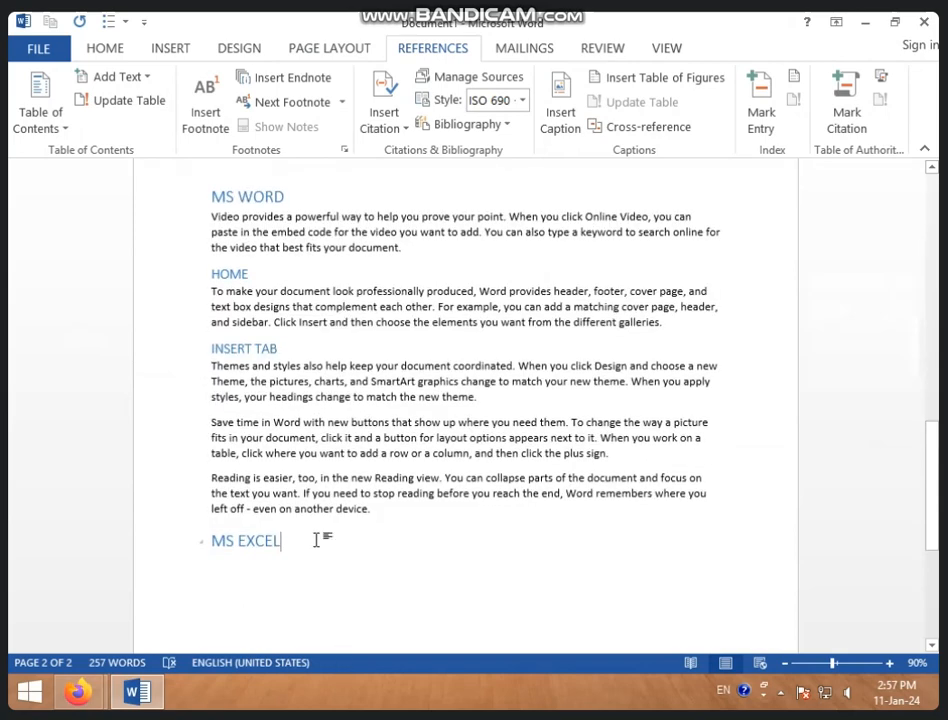
key(Return)
text(HGFHGFHGFHG)
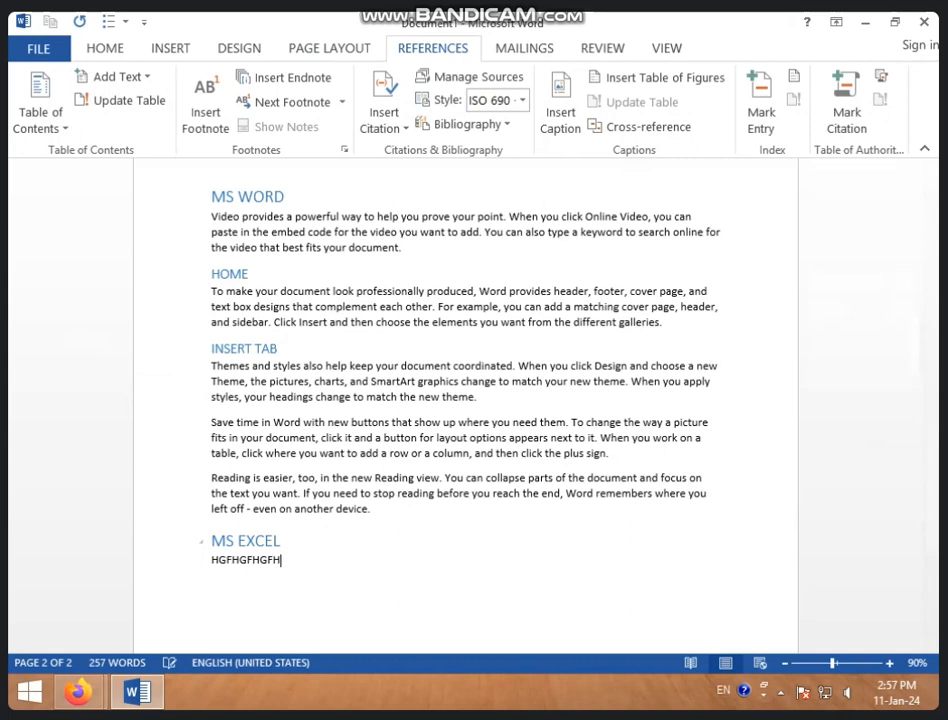
key(Return)
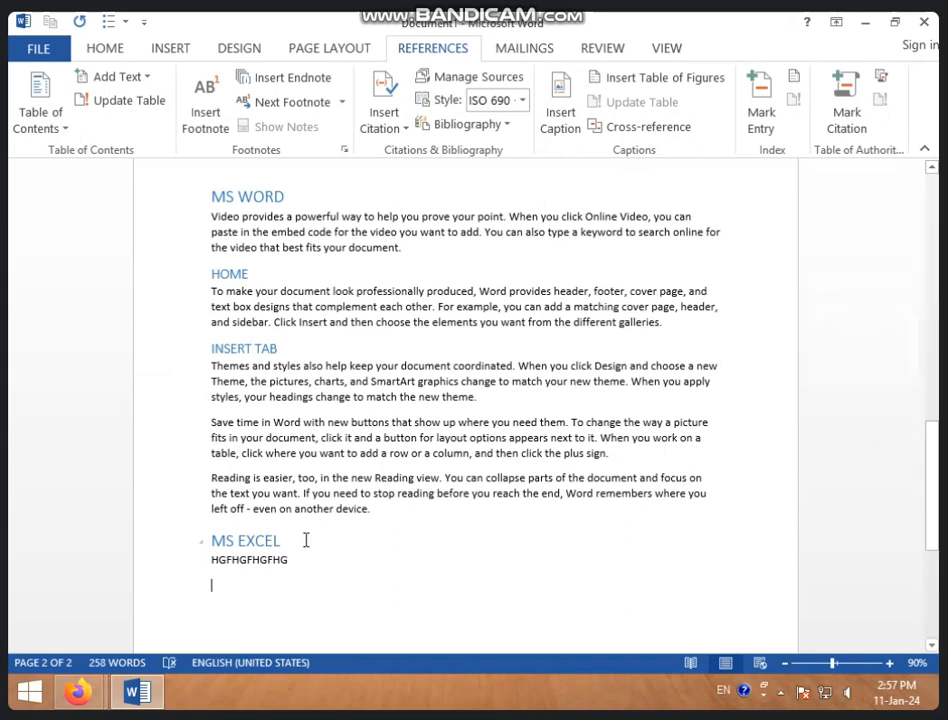
Insert a hyperlinked cross-reference to the "MS EXCEL" heading text at the end of the paragraph under "MS WORD" and follow the link
click(230, 547)
scroll(468, 391, up, 3)
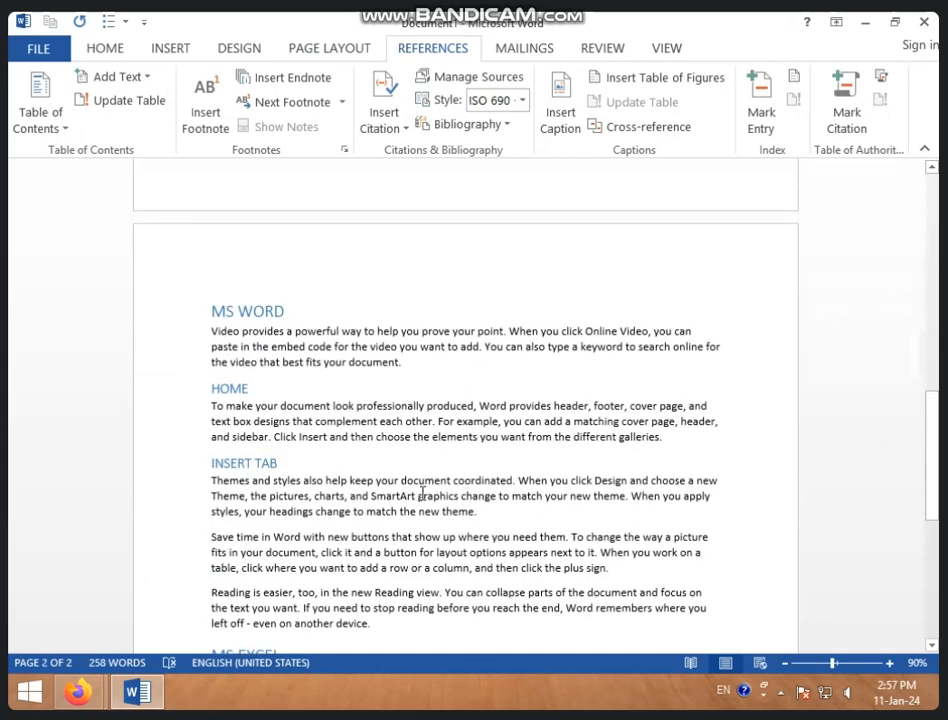
scroll(410, 419, down, 1)
scroll(334, 514, down, 2)
scroll(317, 482, up, 1)
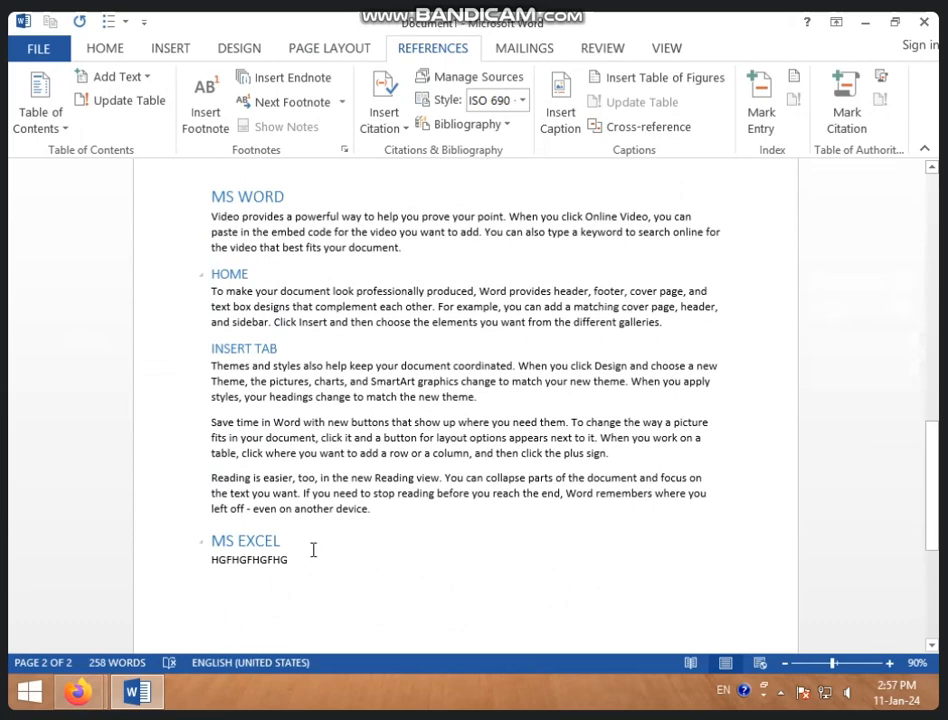
scroll(334, 555, down, 5)
scroll(334, 555, up, 8)
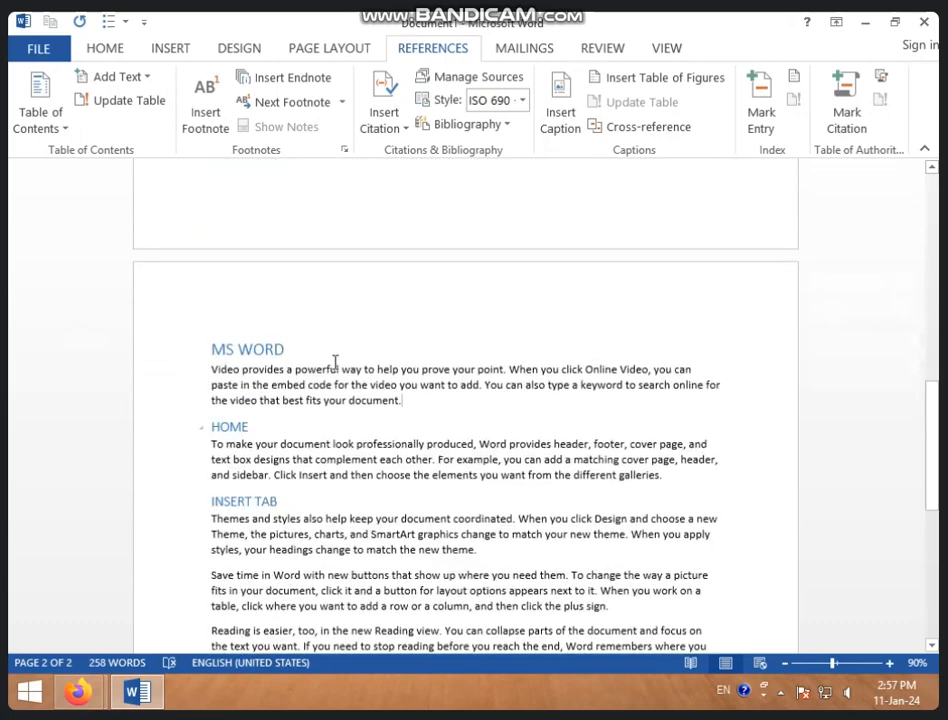
scroll(305, 483, down, 3)
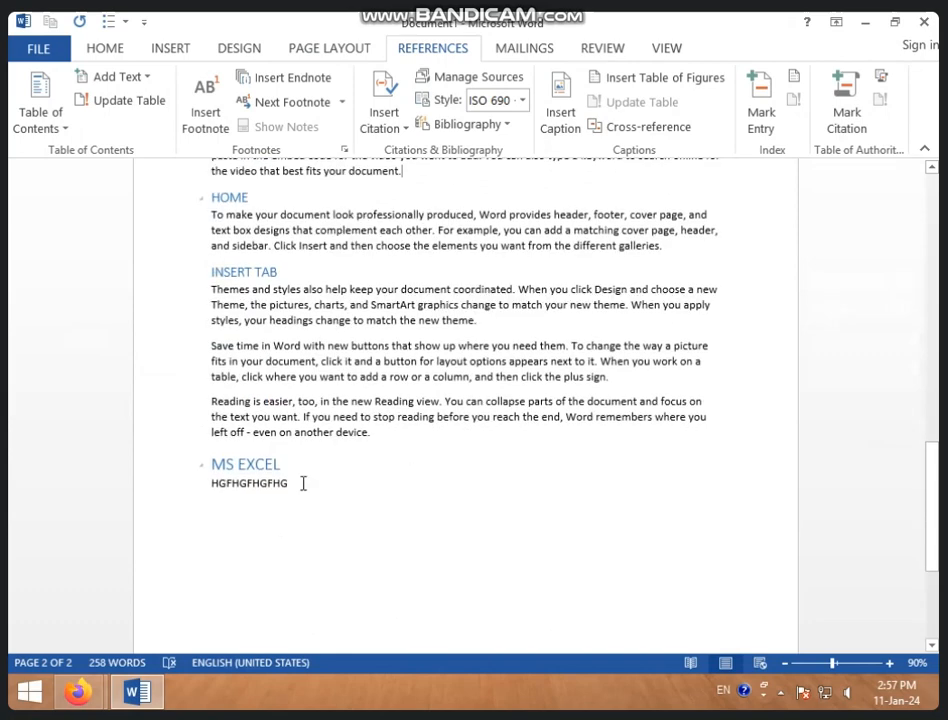
scroll(303, 483, up, 2)
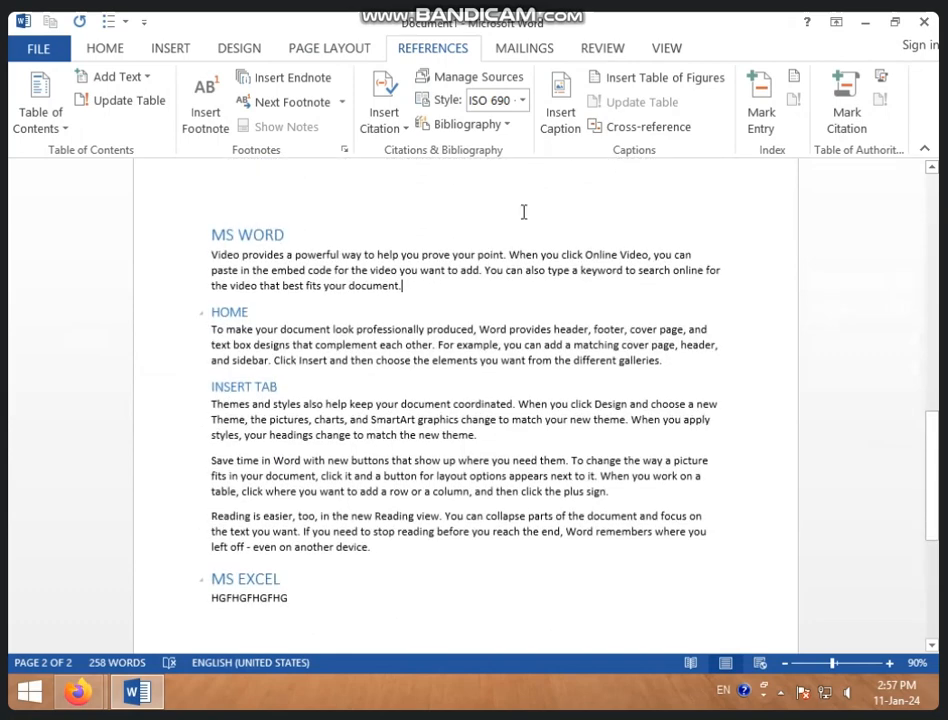
click(600, 127)
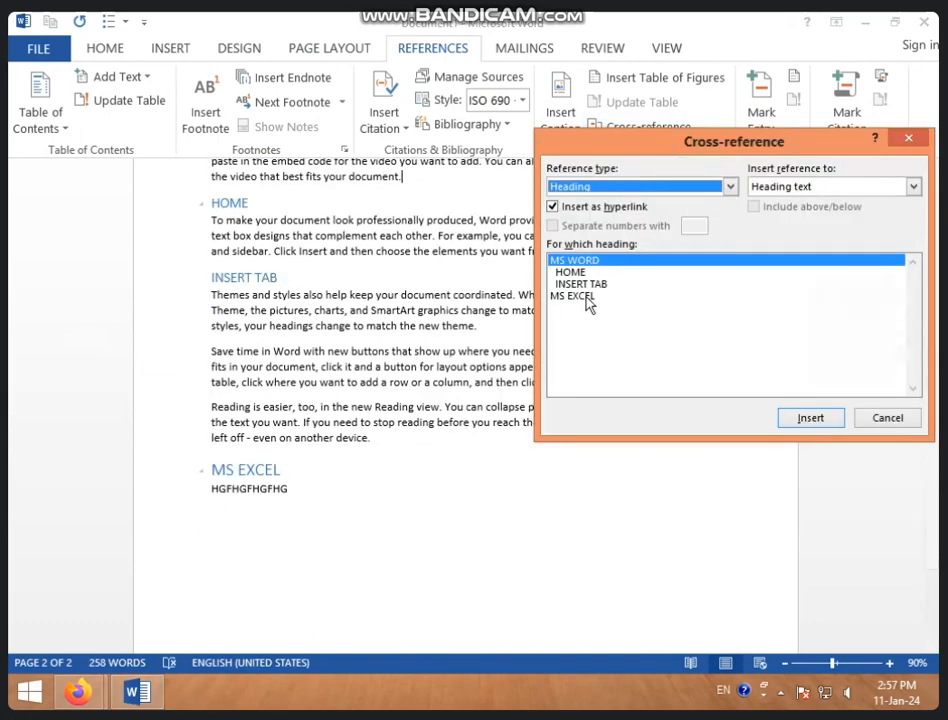
click(592, 297)
click(800, 420)
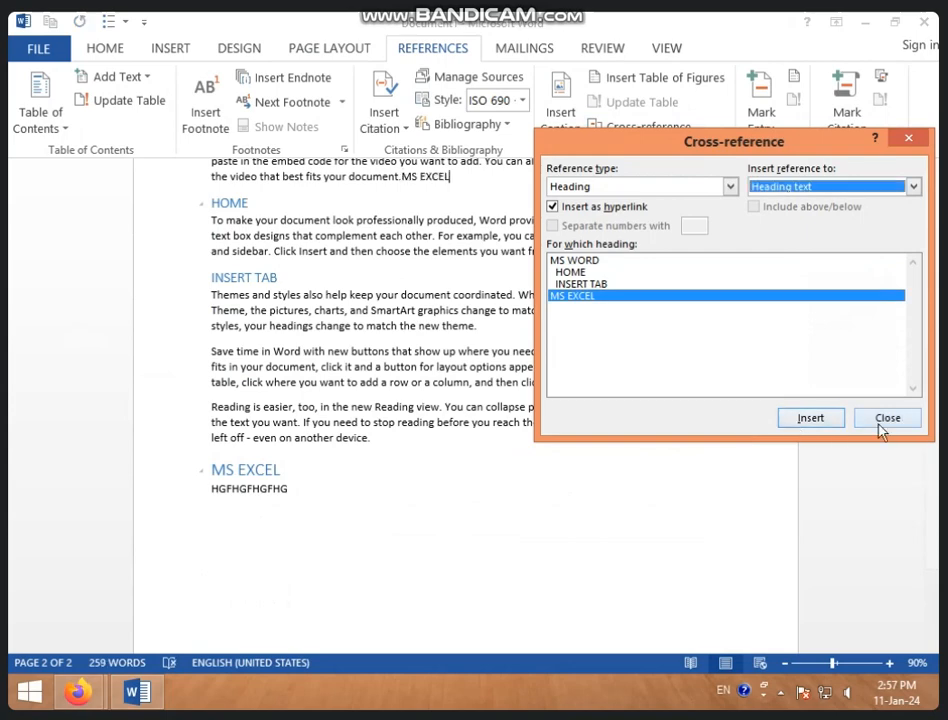
click(893, 140)
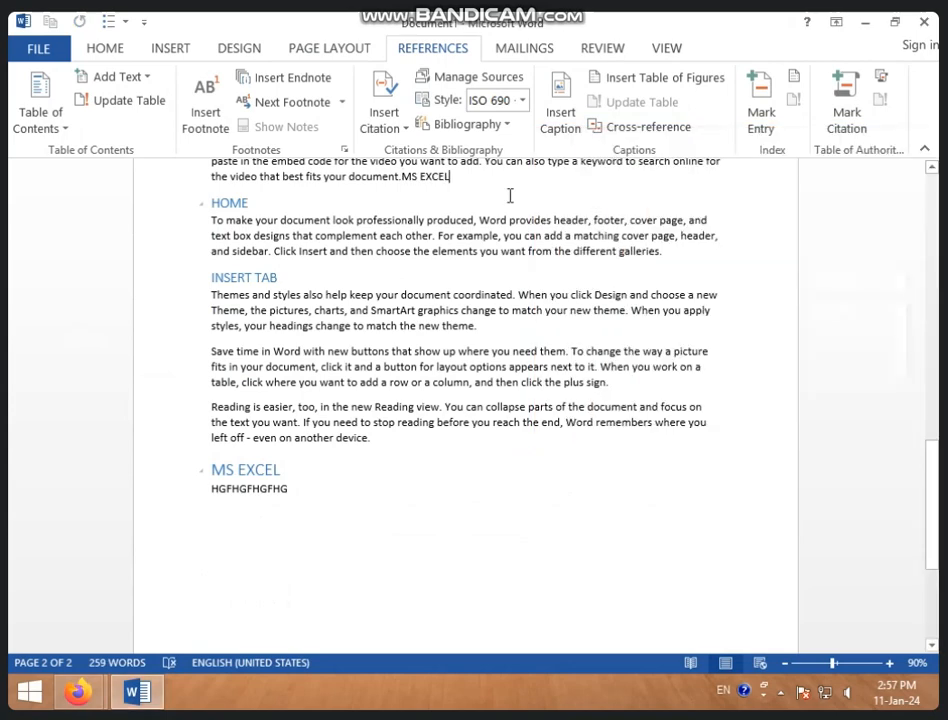
ctrl+click(432, 178)
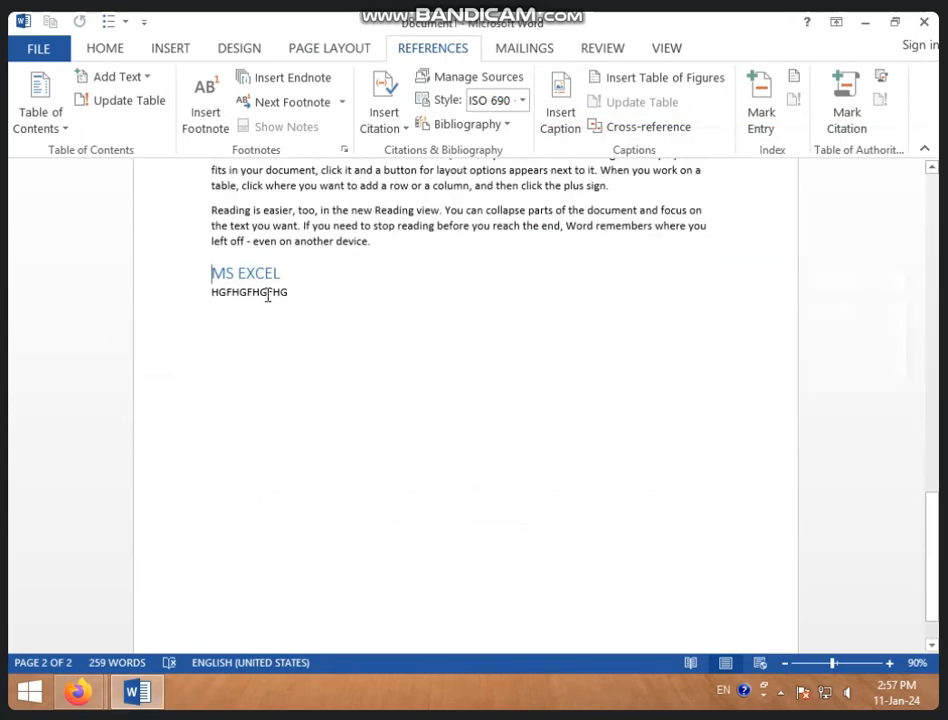
Insert a hyperlinked cross-reference to the "MS WORD" heading text at the end of the paragraph above "MS EXCEL" and follow the link
scroll(322, 310, up, 5)
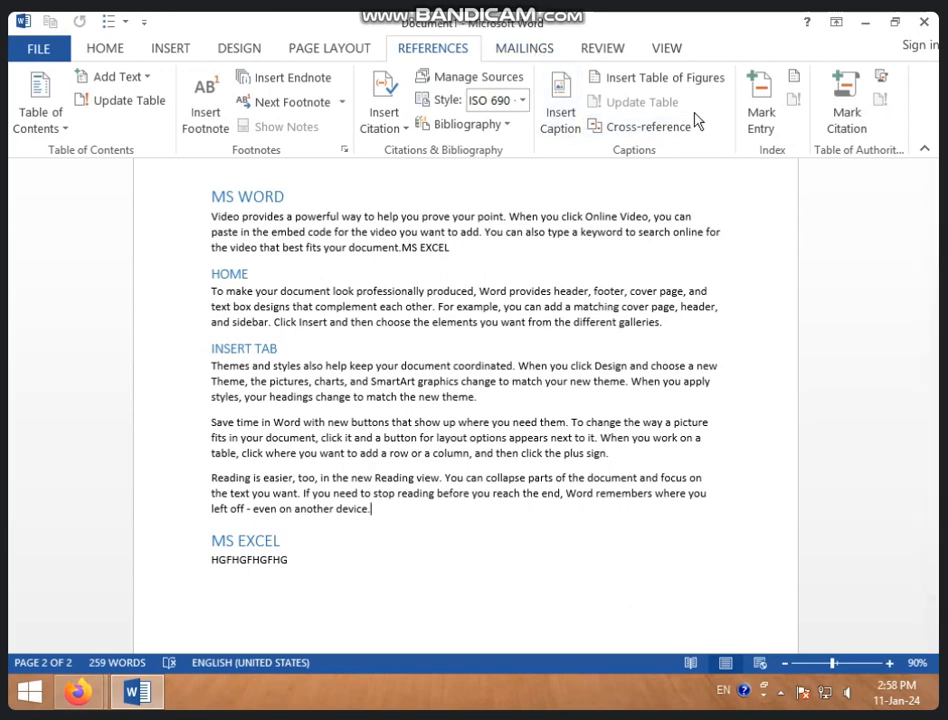
click(668, 137)
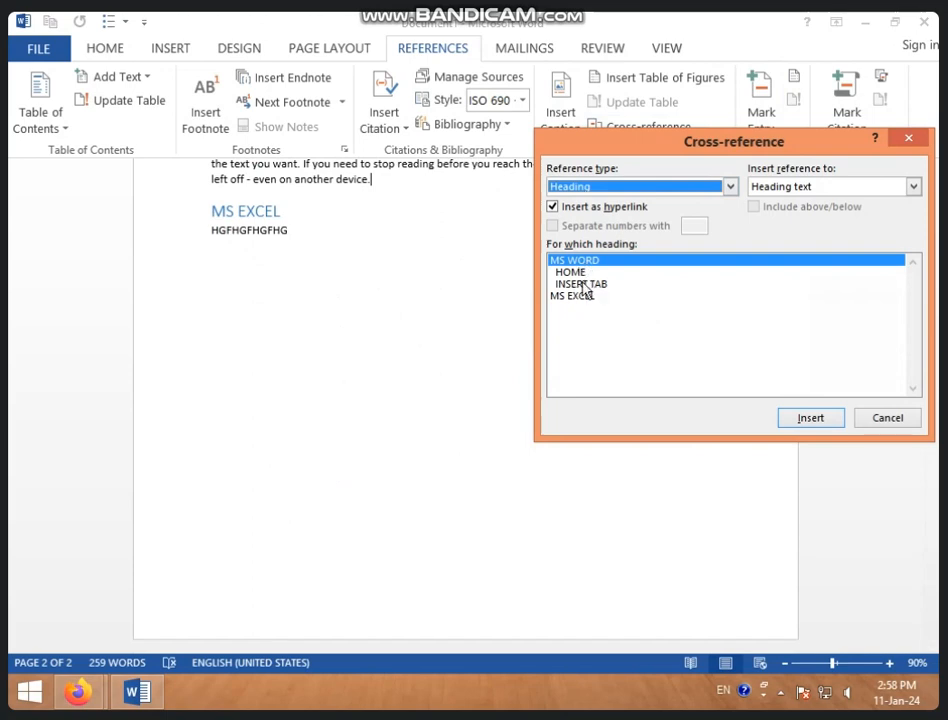
click(806, 418)
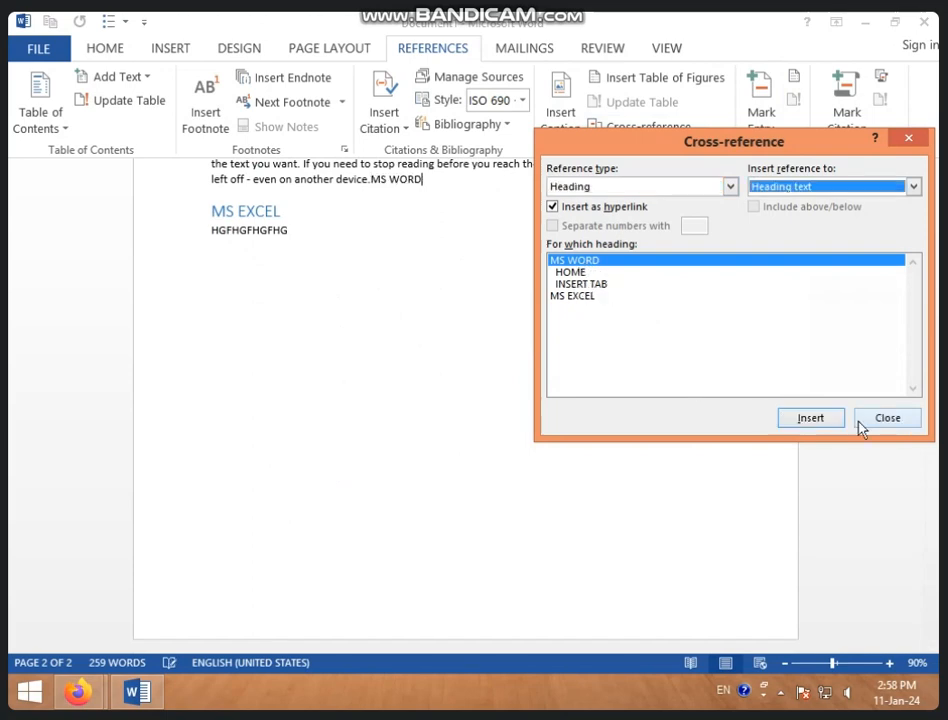
click(862, 419)
scroll(490, 380, up, 1)
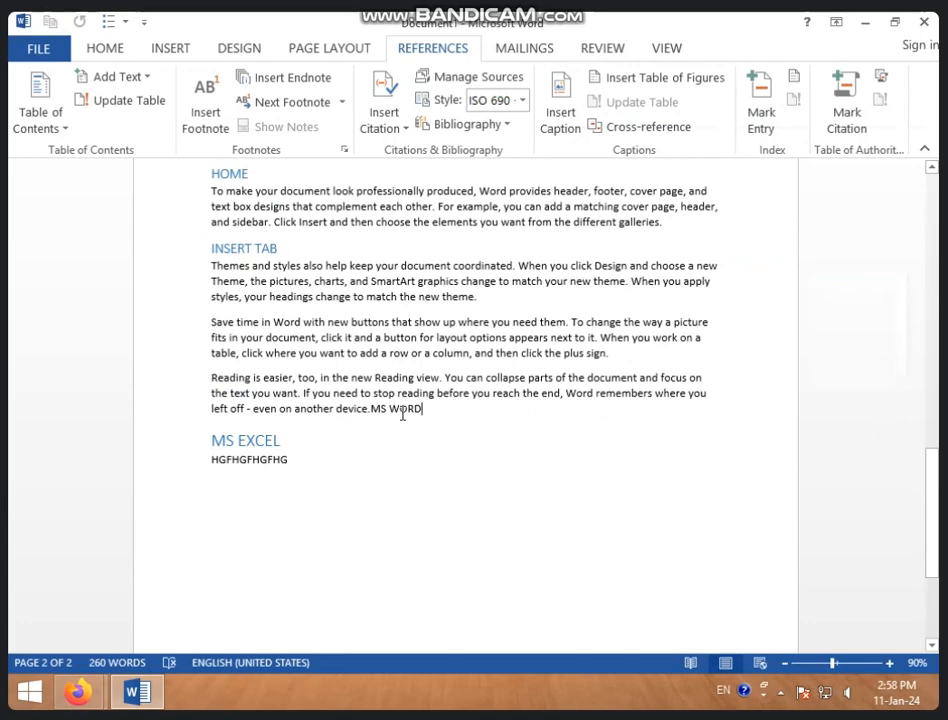
ctrl+click(400, 413)
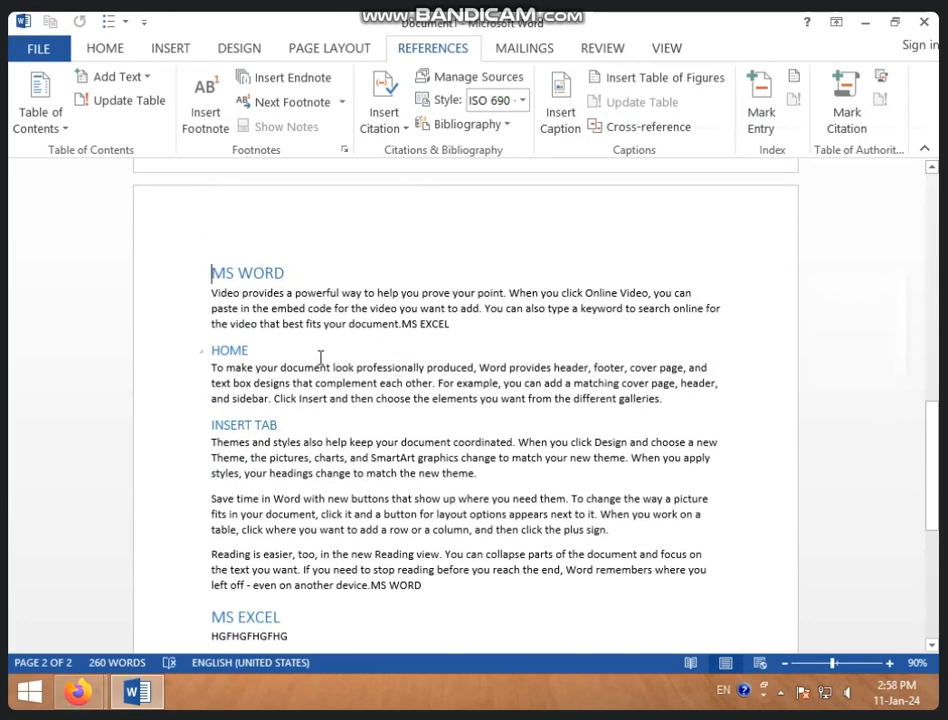